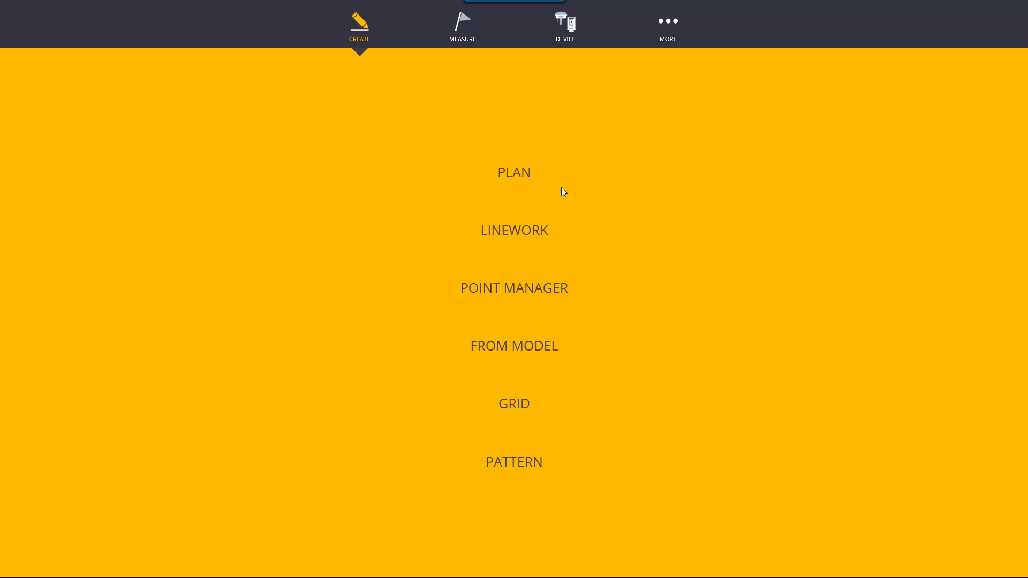
Step: Open the Plan creation tool and set the new point's distance to 10 ft
click(517, 170)
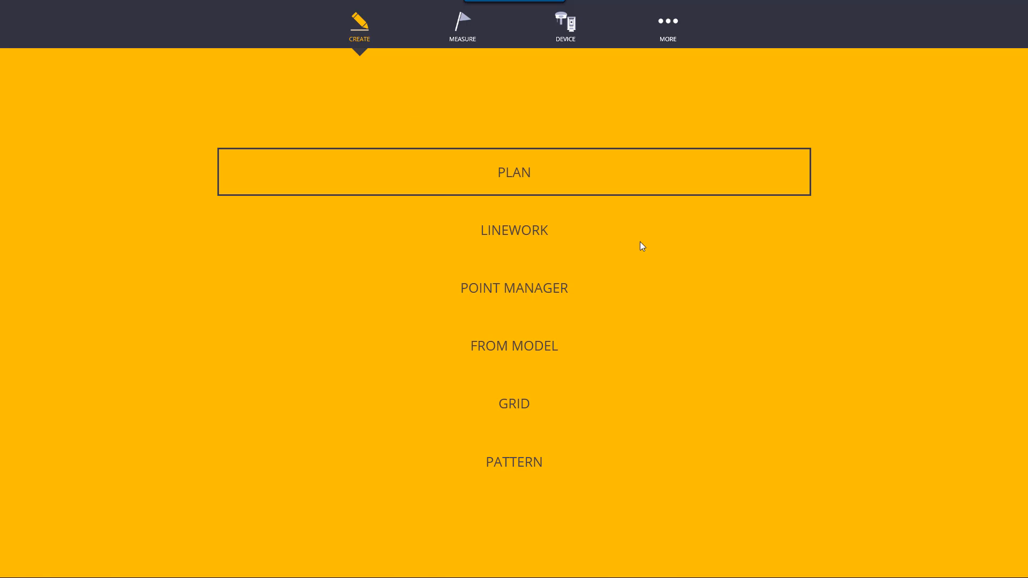
scroll(442, 276, up, 5)
scroll(442, 300, up, 3)
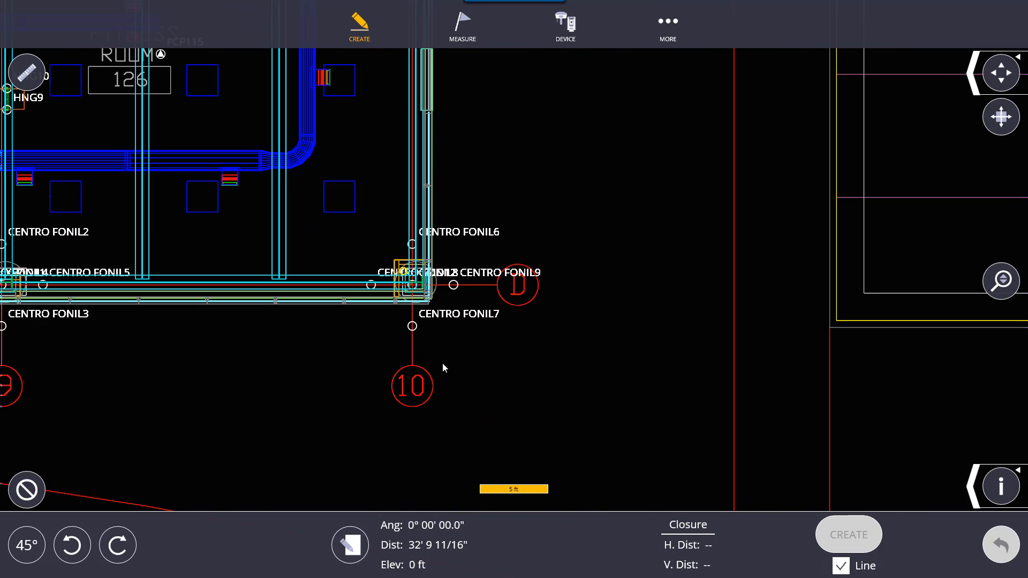
drag(498, 410, 551, 326)
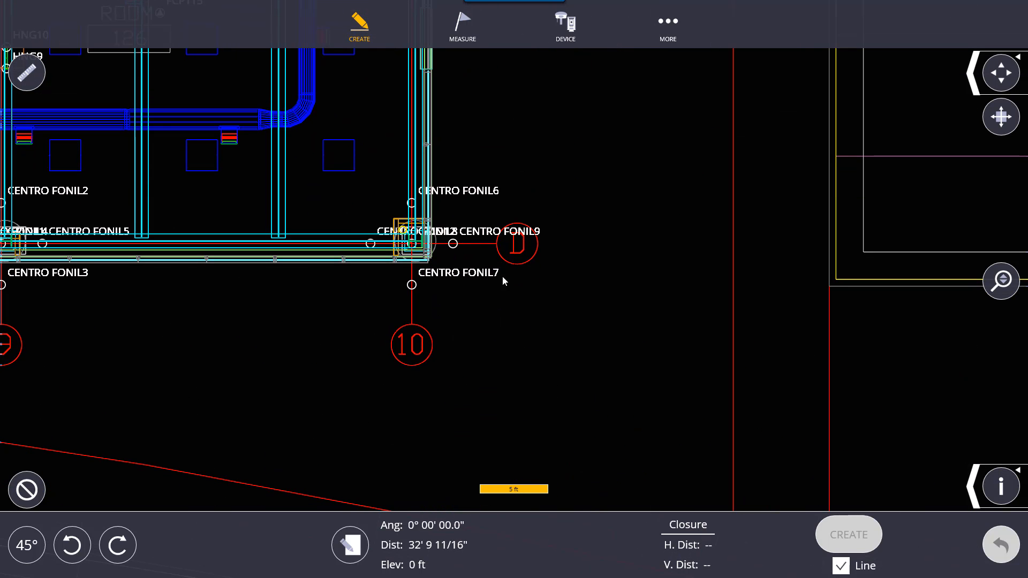
click(349, 545)
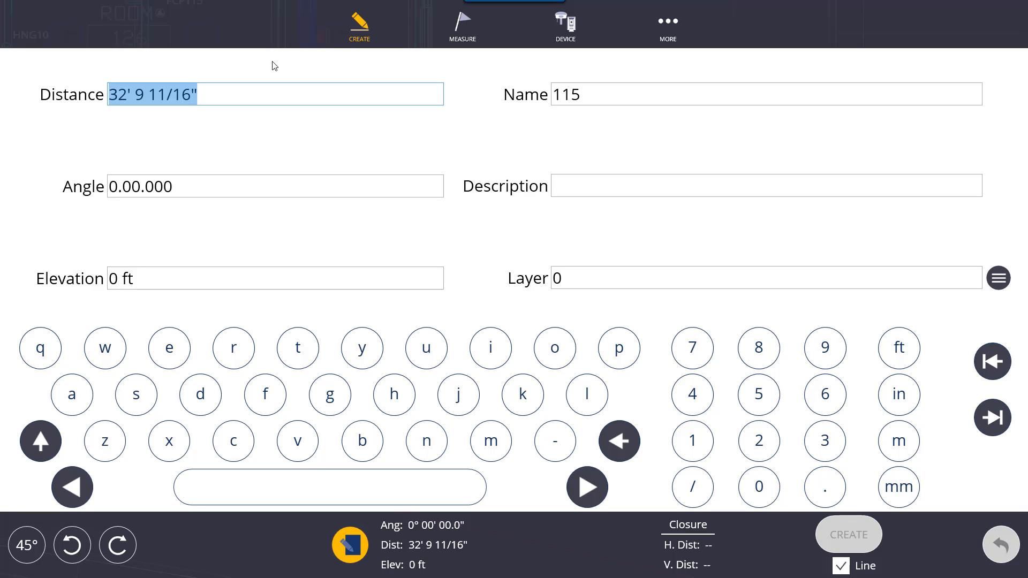
text(10)
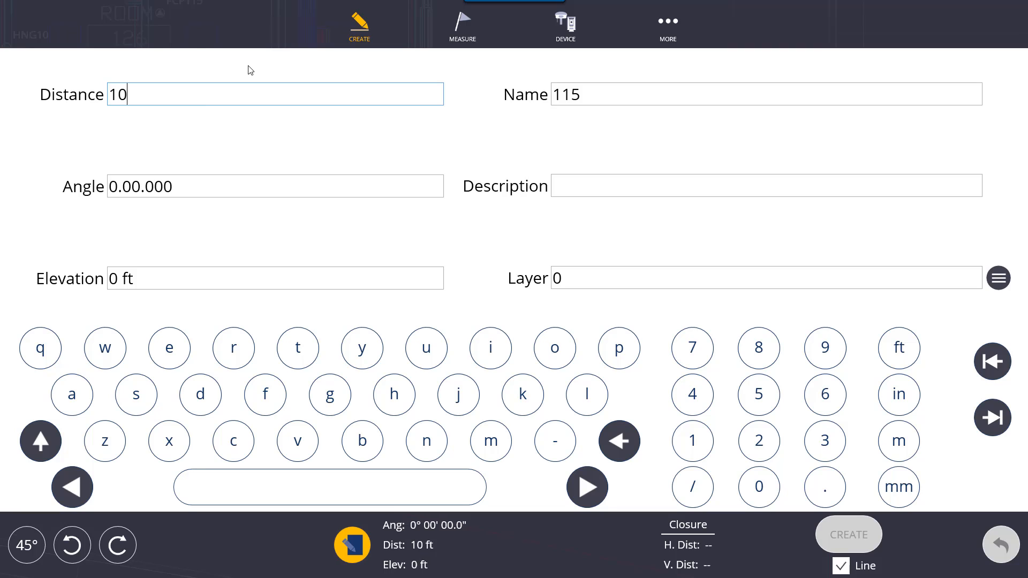
click(184, 186)
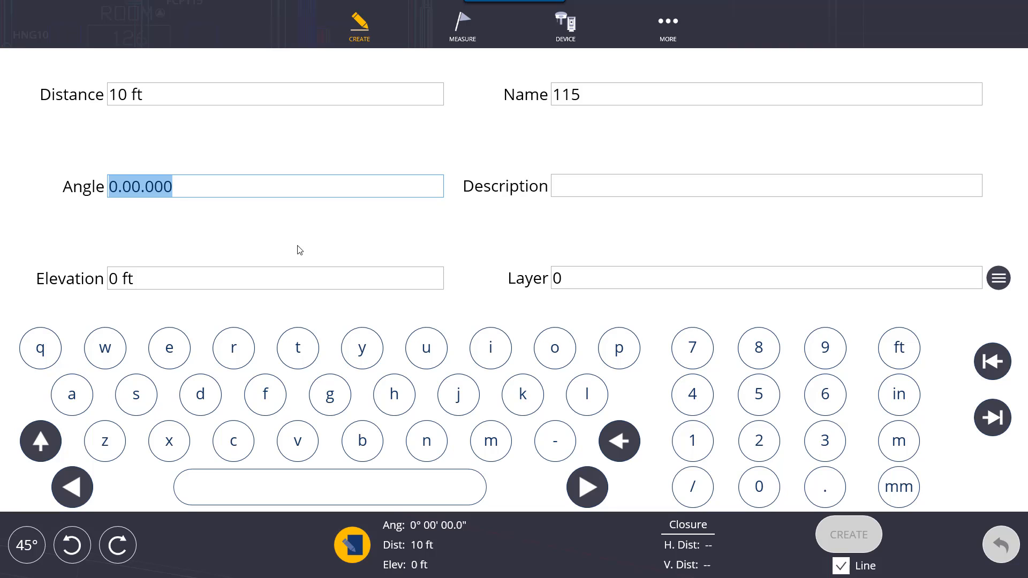
click(167, 287)
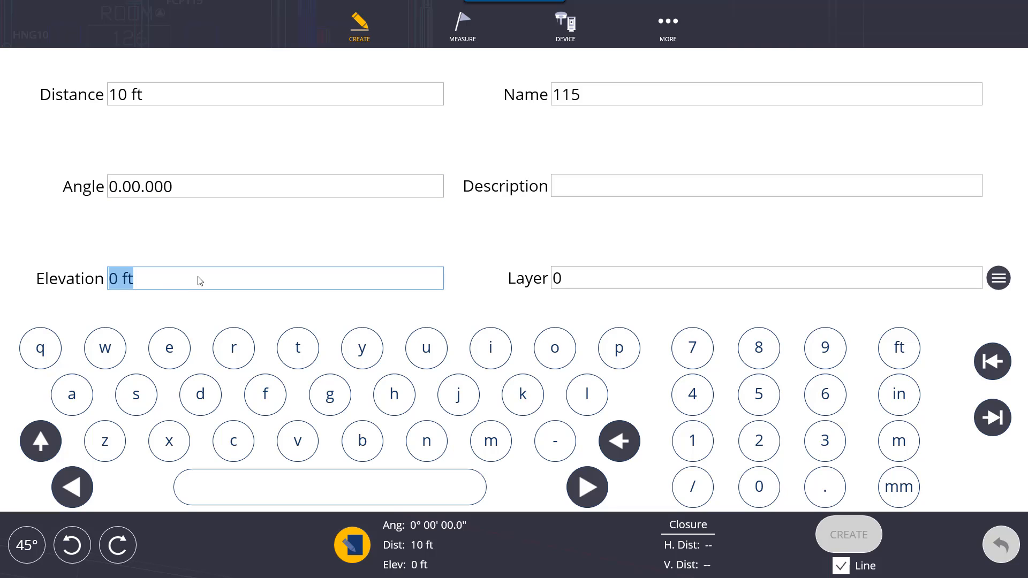
click(577, 94)
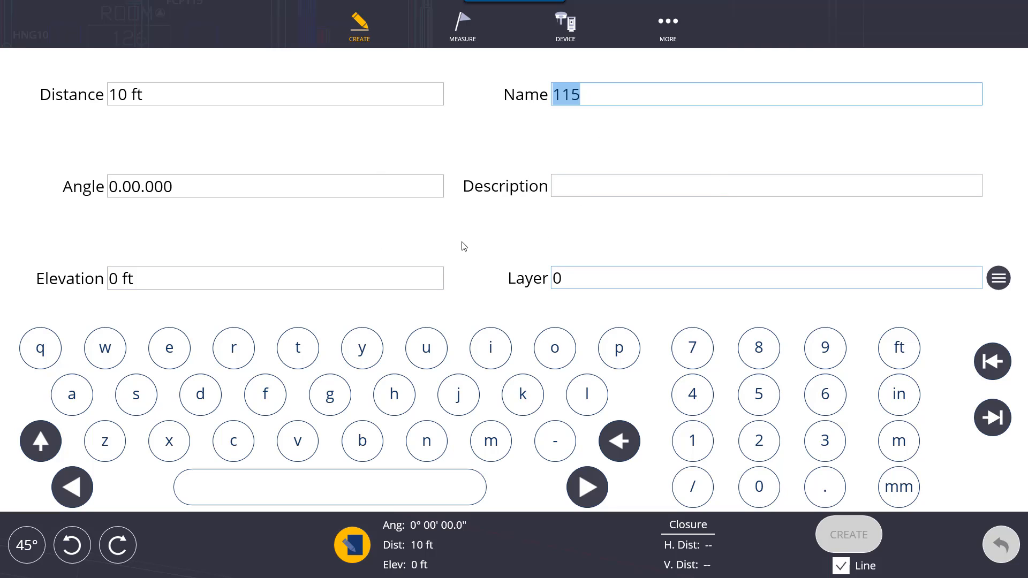
Step: Assign the new point to layer 1-A from the list of existing layers
click(594, 278)
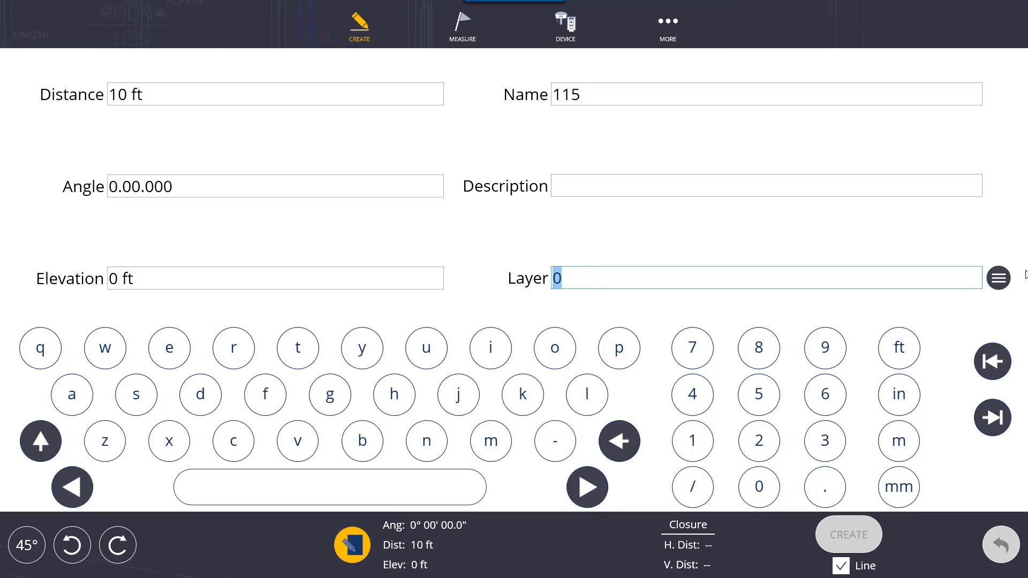
click(998, 278)
scroll(181, 397, down, 10)
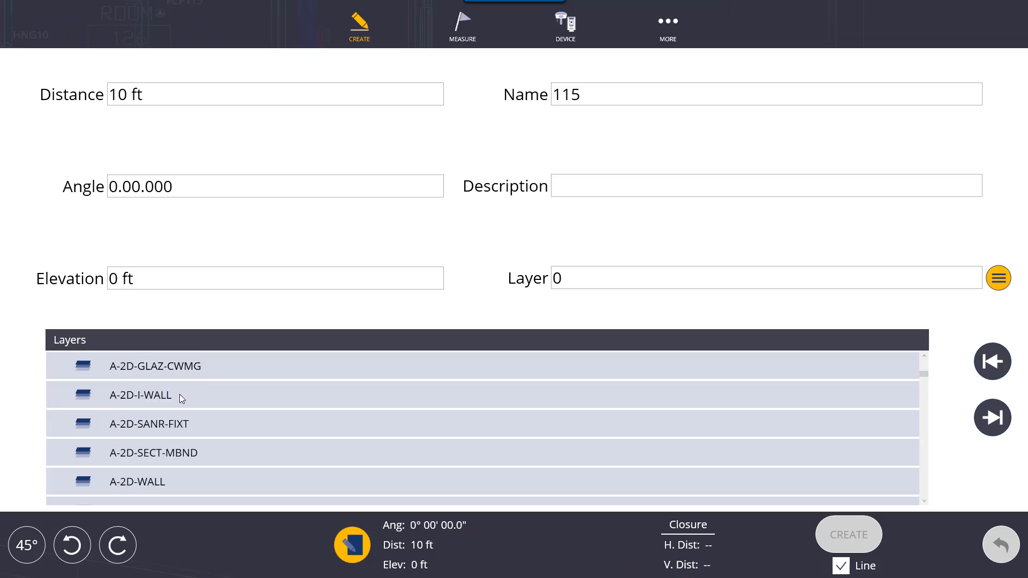
scroll(179, 400, down, 9)
scroll(177, 402, up, 19)
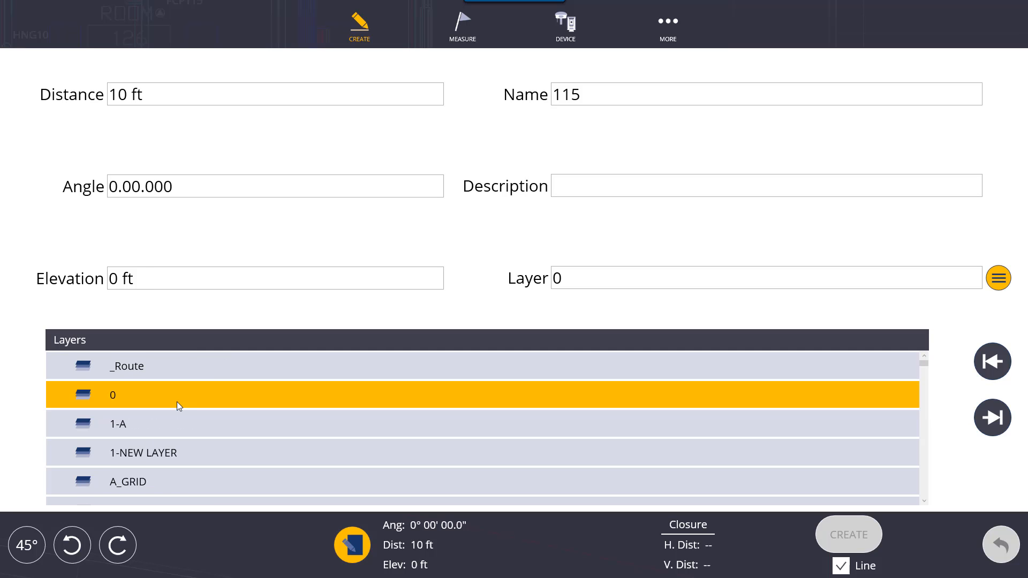
click(133, 435)
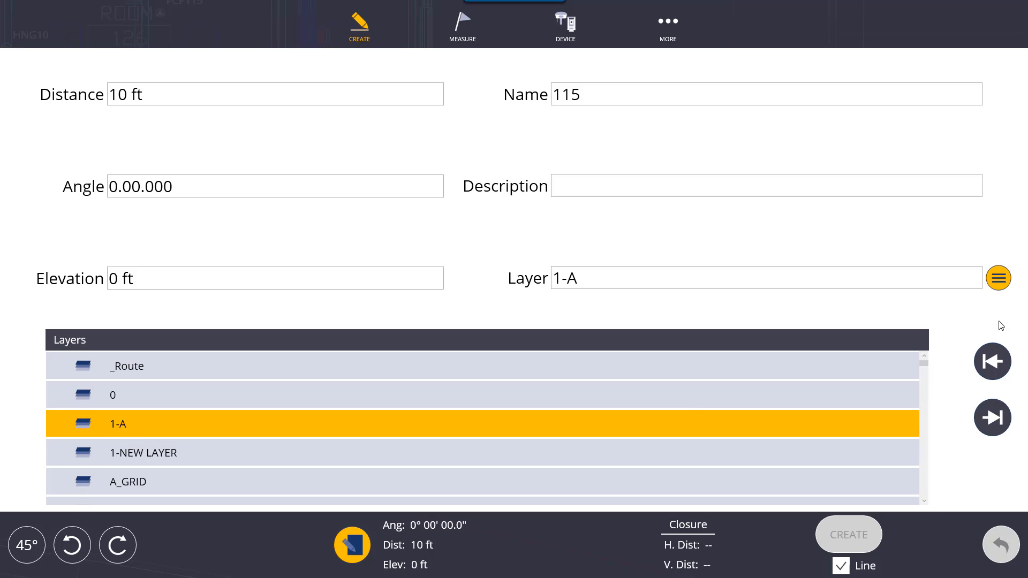
click(994, 284)
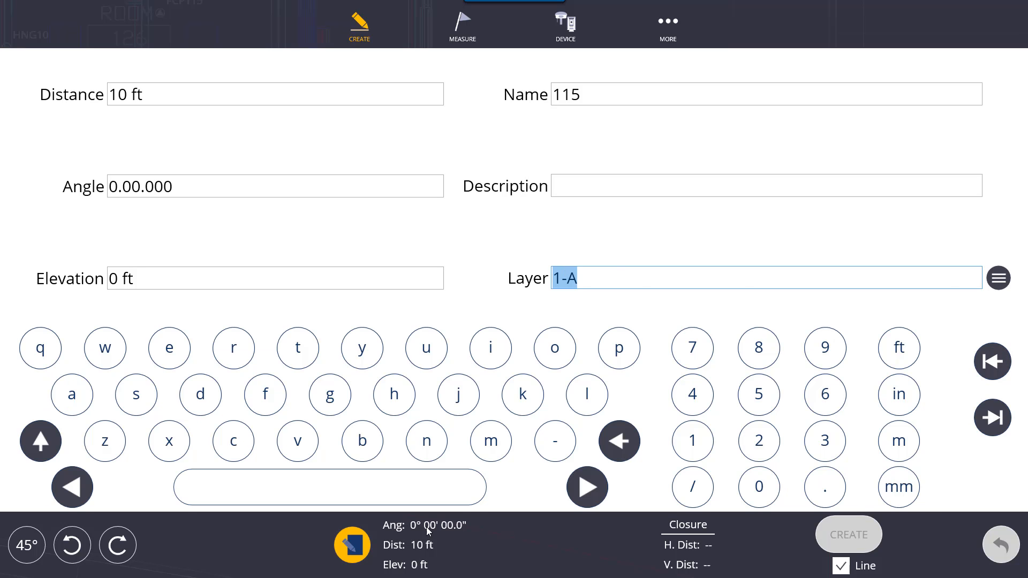
Step: Close the point details form and pick CENTRO FONIL7 near grid line 10 as the starting point
click(354, 551)
click(354, 551)
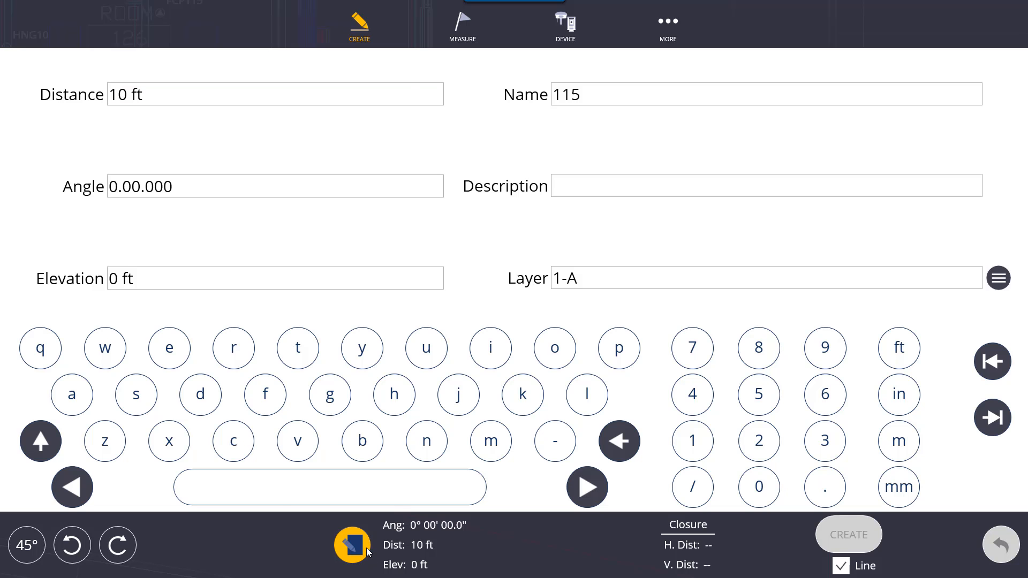
click(352, 547)
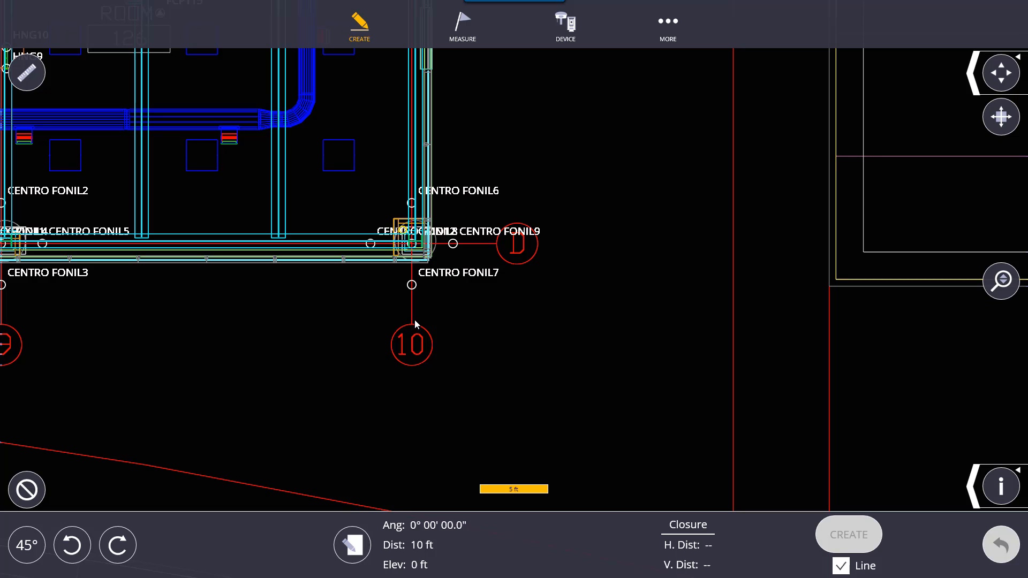
click(411, 285)
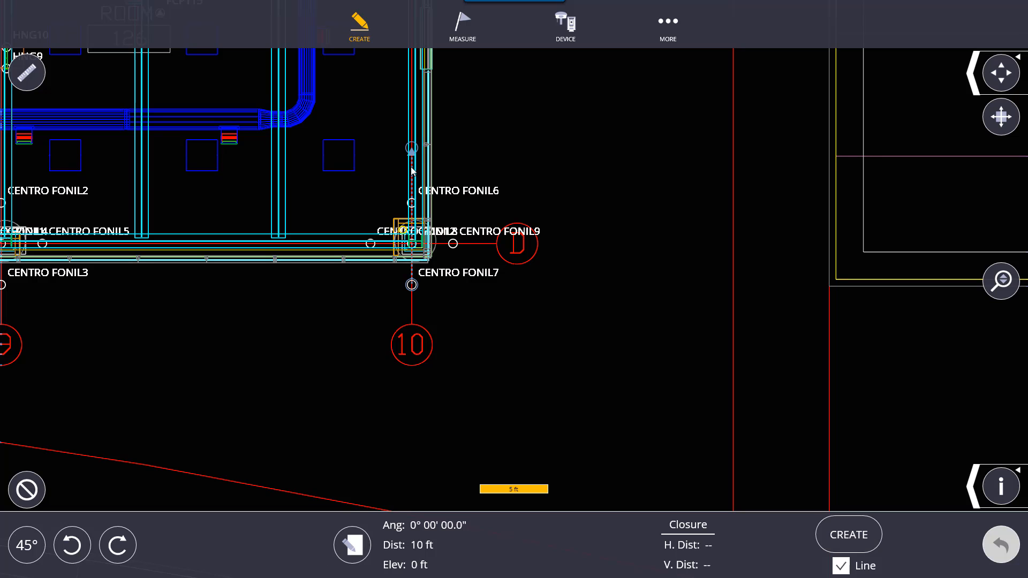
Step: Rotate the preview direction clockwise in 45° increments past 180° and around to 45°
click(128, 550)
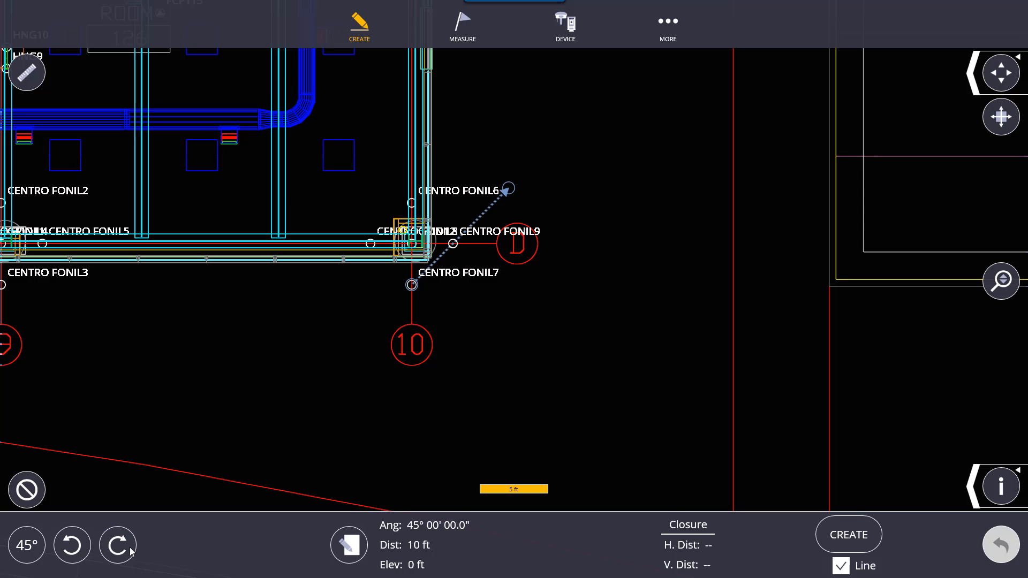
click(131, 552)
click(130, 551)
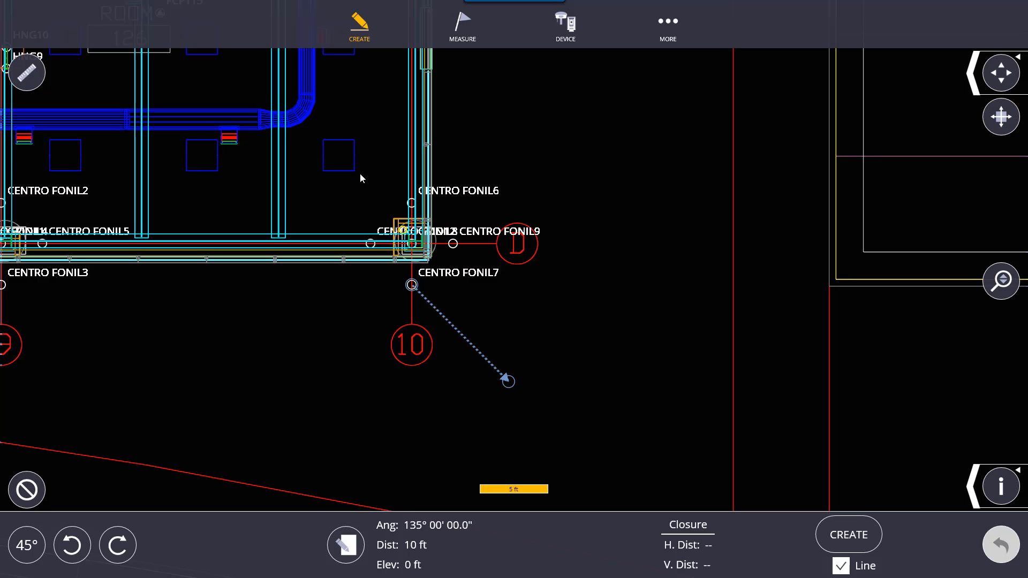
click(128, 554)
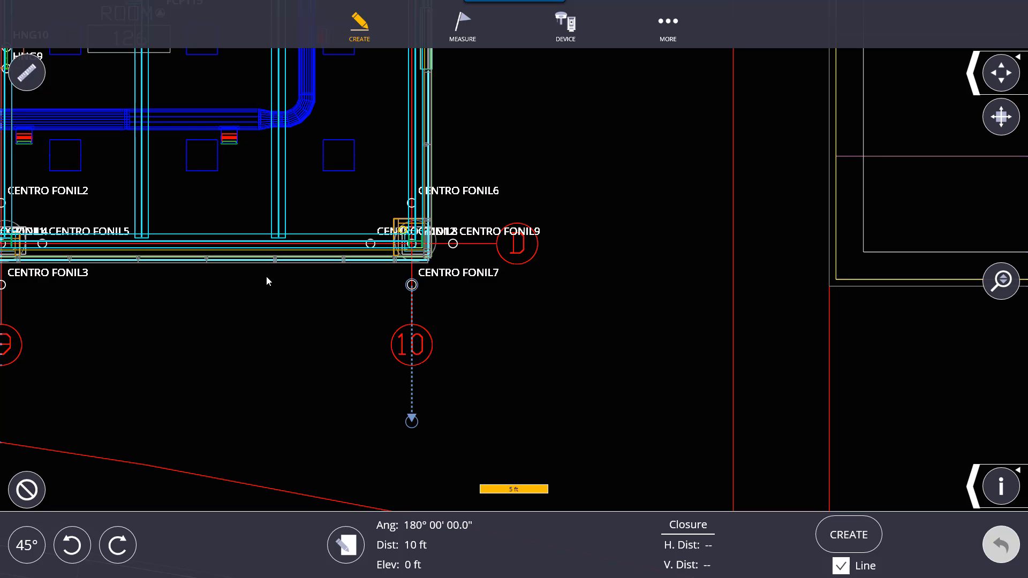
click(115, 550)
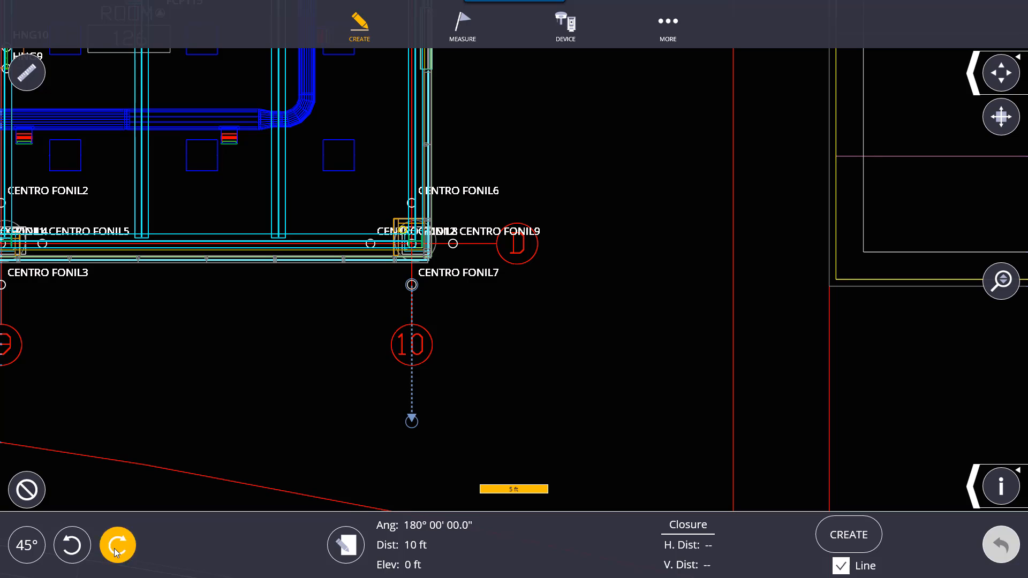
click(115, 549)
click(115, 549)
click(115, 549)
click(115, 549)
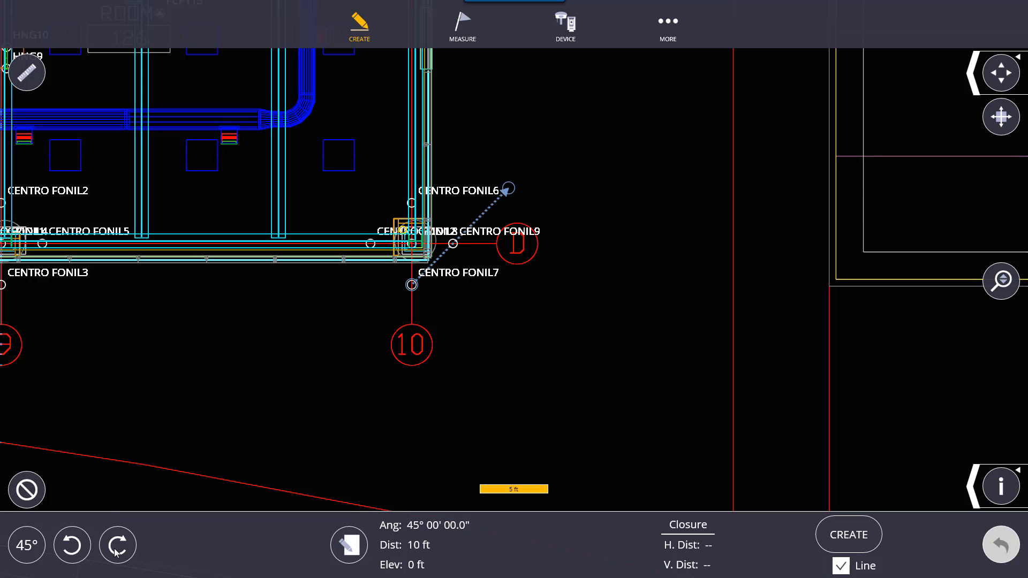
Step: Cycle the rotation increment through its presets back to 45° and rotate the preview direction clockwise to 270°
click(19, 552)
click(24, 563)
click(24, 562)
click(24, 562)
click(123, 547)
click(120, 546)
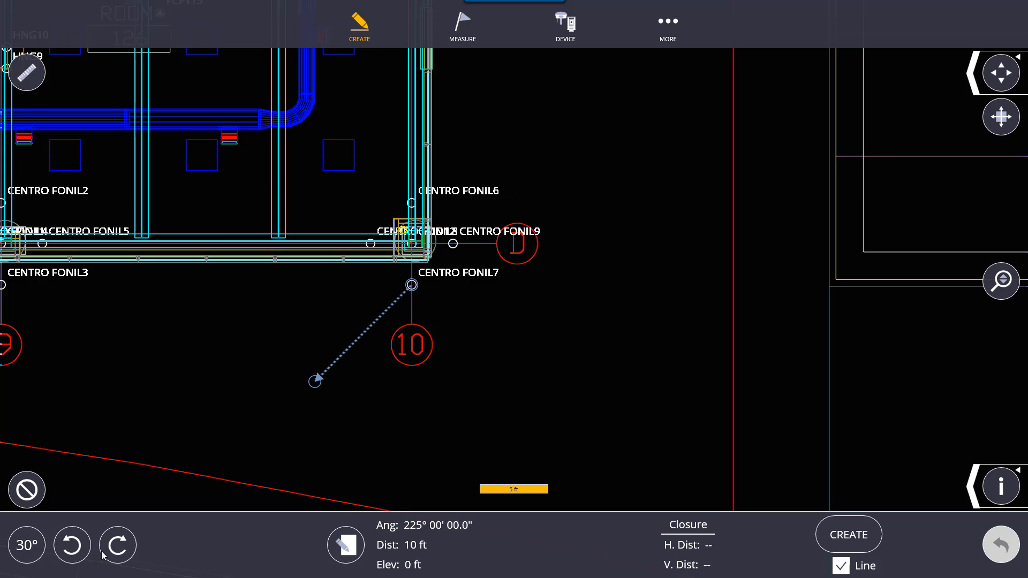
click(32, 555)
click(105, 550)
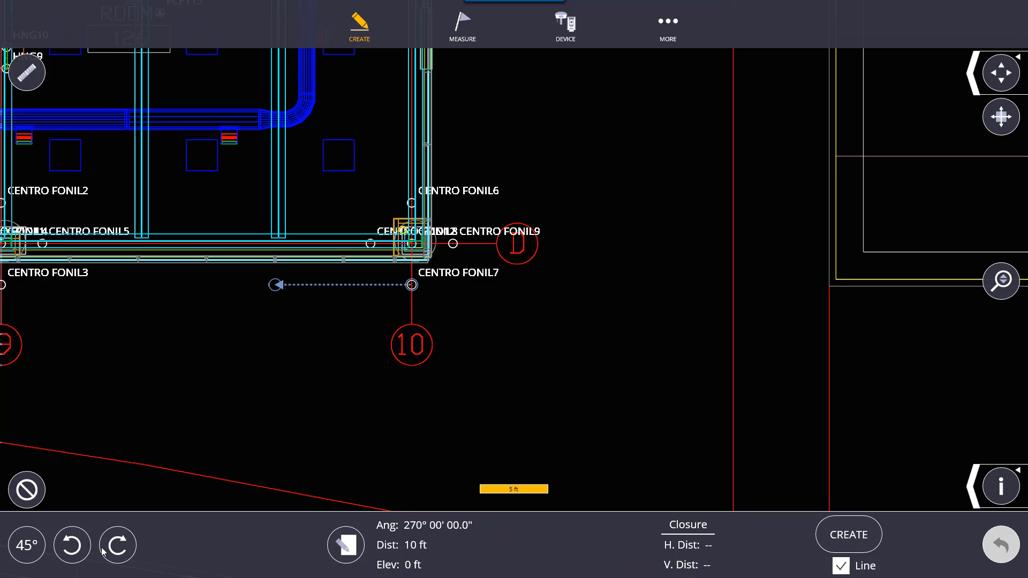
Step: Enter an exact direction angle of 22° for the new point and return to the plan
click(353, 542)
click(220, 189)
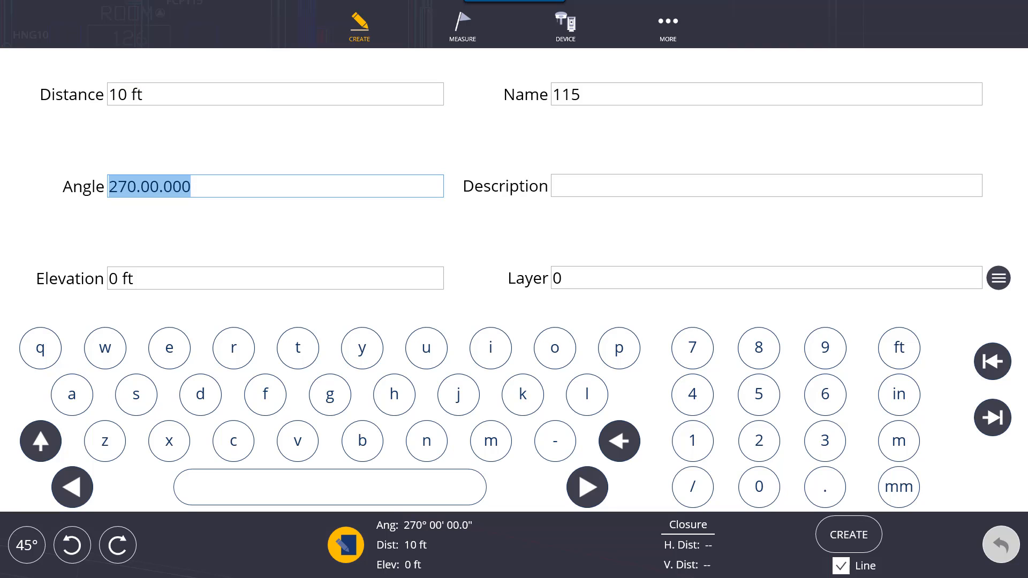
text(22)
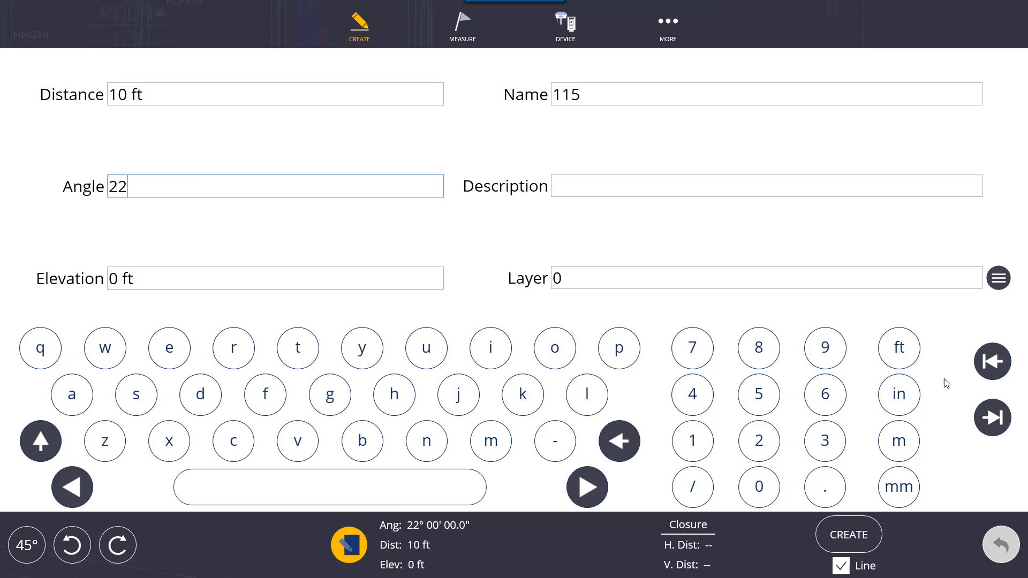
click(334, 542)
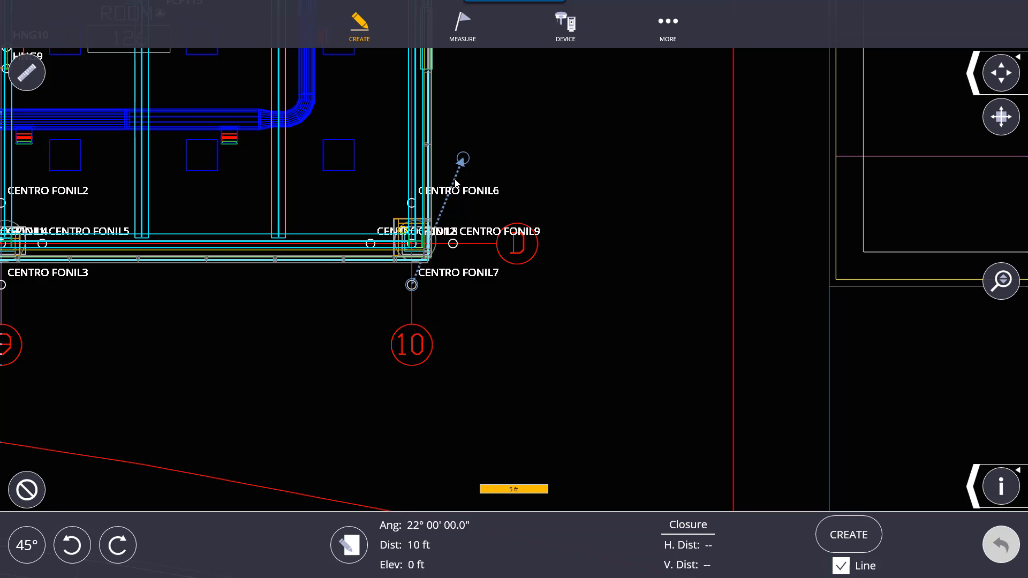
Step: Set the direction angle to 90° and create the point with a connecting line from CENTRO FONIL7
click(353, 544)
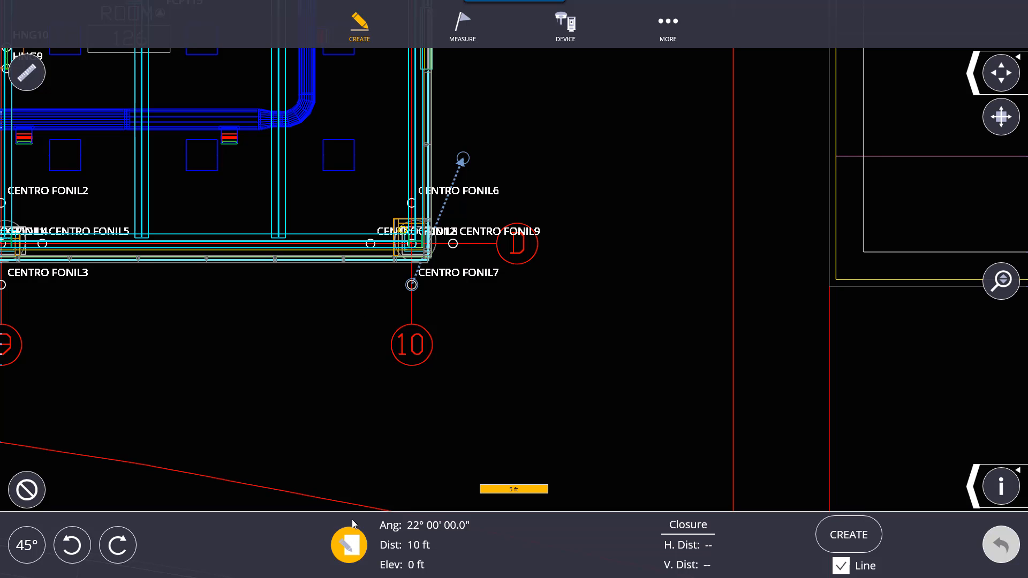
click(208, 195)
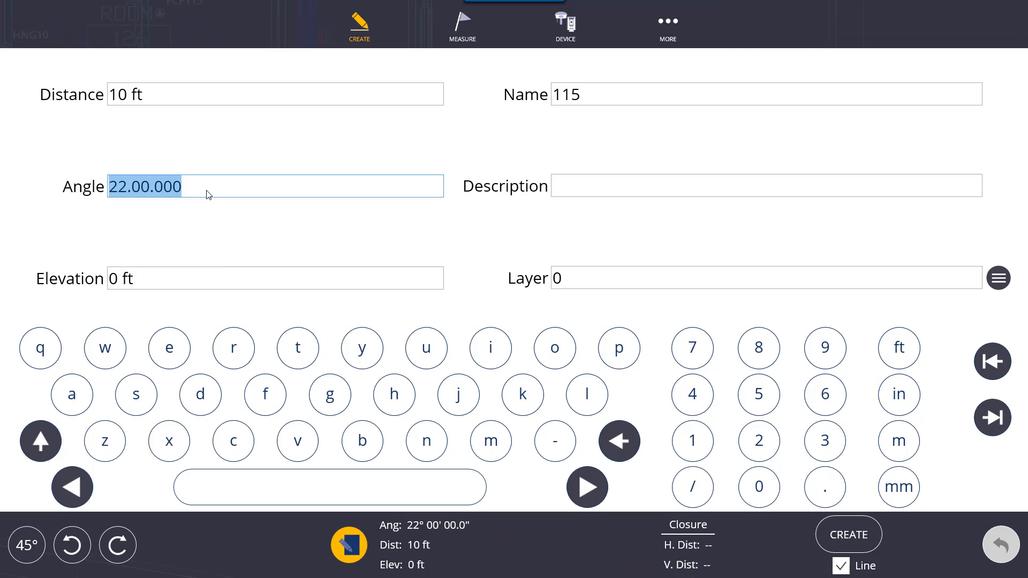
text(90)
click(358, 545)
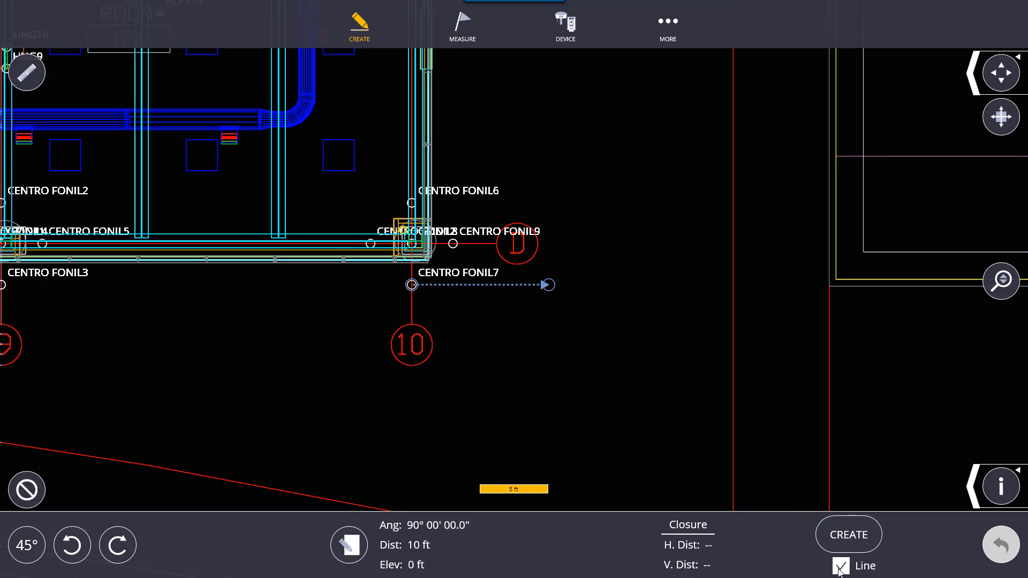
click(849, 538)
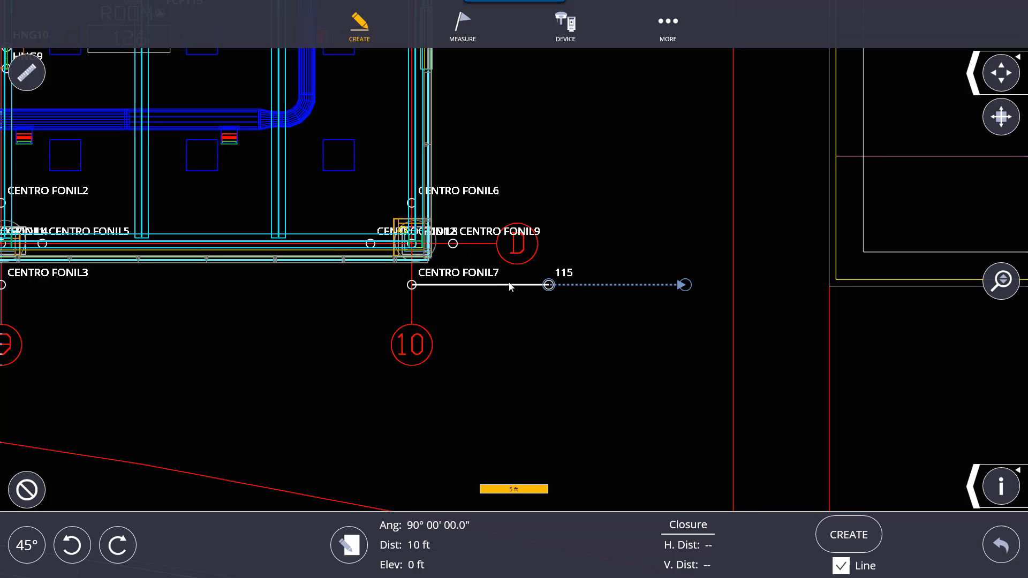
Step: Turn off the connecting line and create two more points at 10 ft spacing, the first at 90° and the second at 180°
click(840, 566)
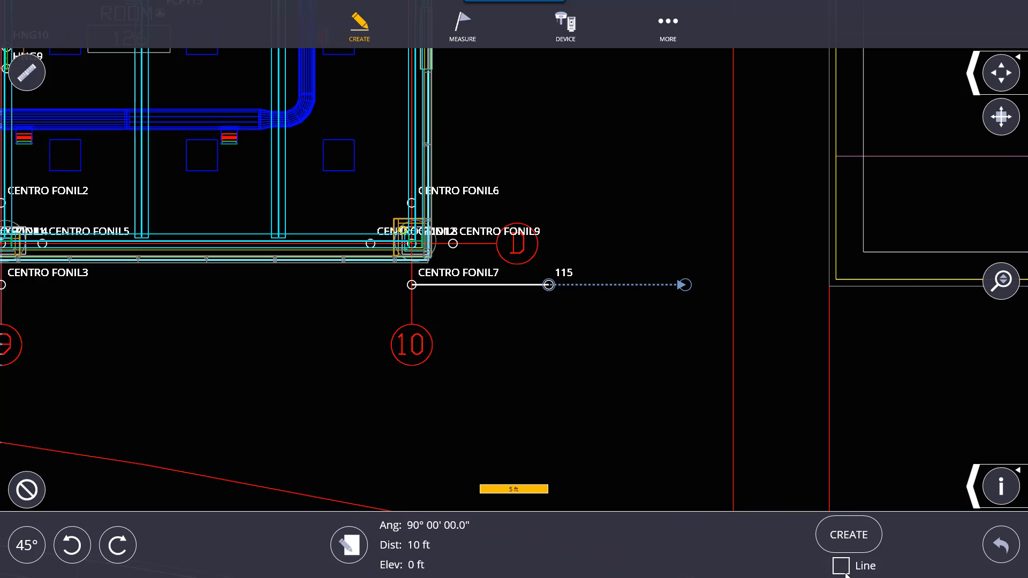
click(851, 540)
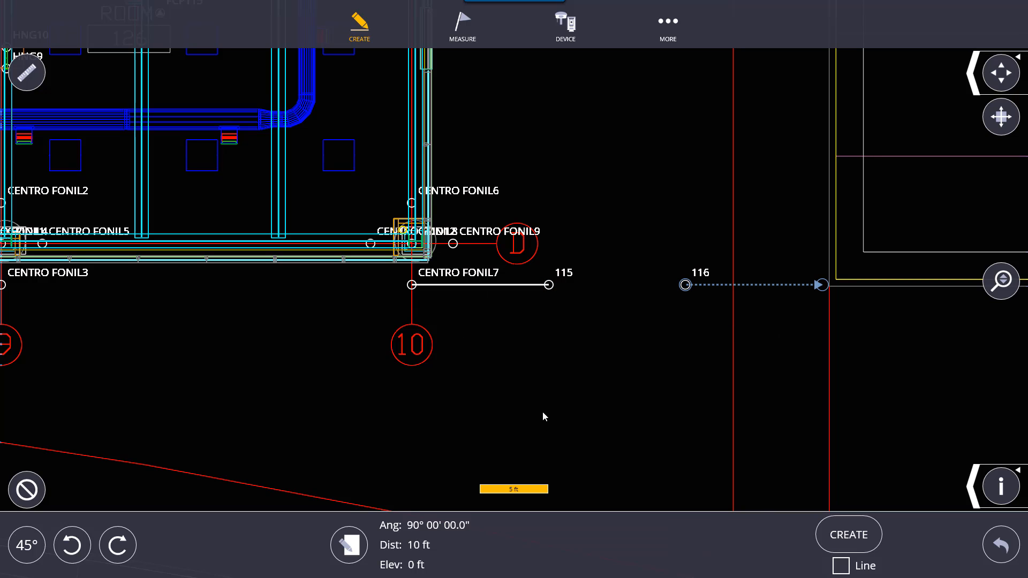
click(124, 560)
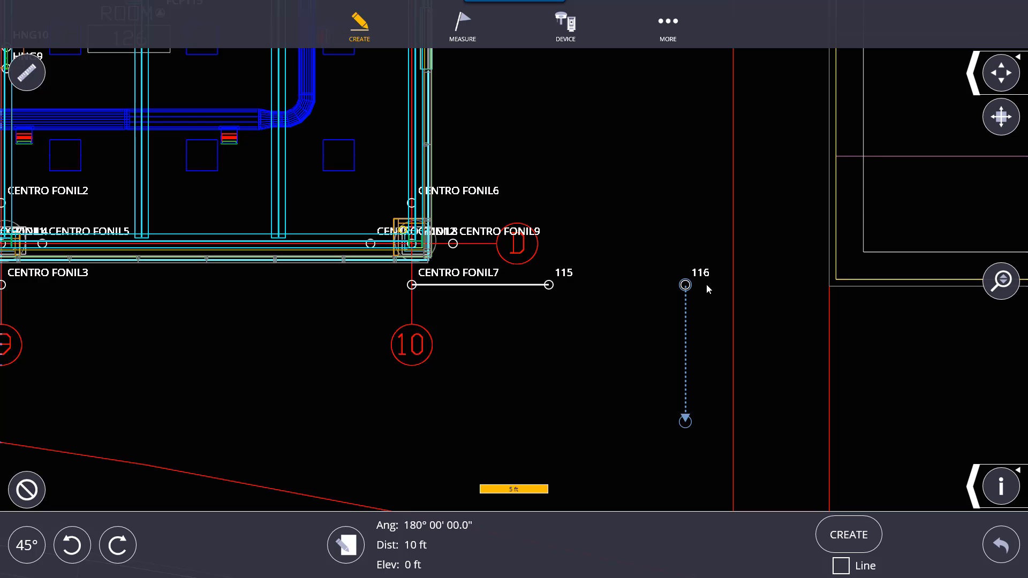
click(823, 542)
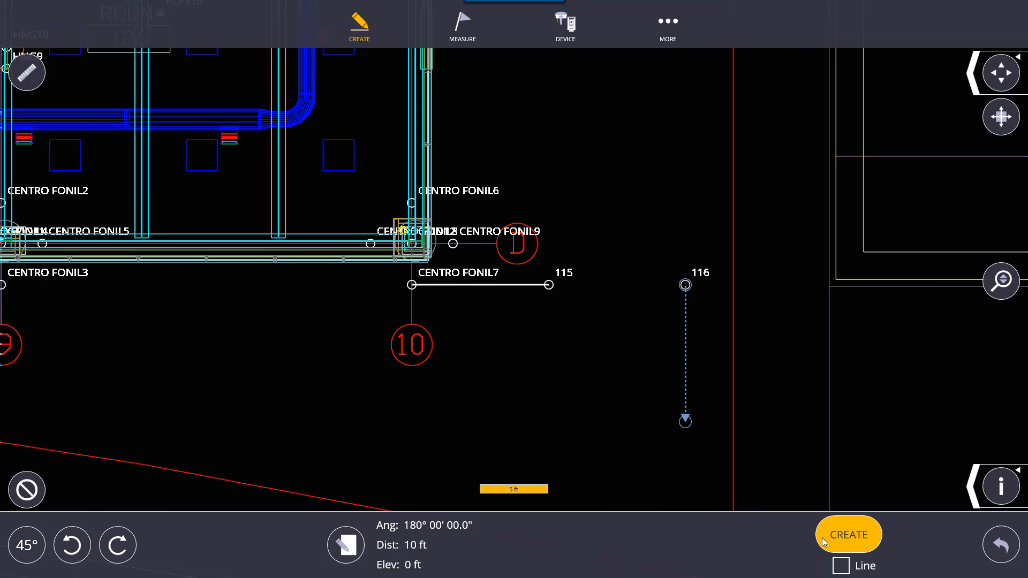
drag(584, 445, 463, 326)
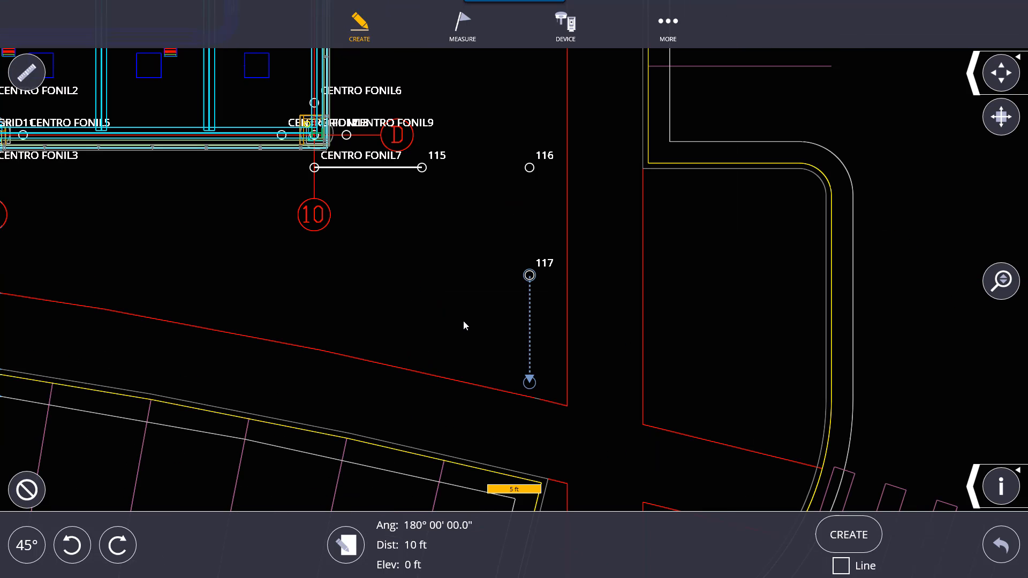
Step: Undo the three points and the connecting line created from CENTRO FONIL7 and clear the point selection
click(994, 542)
click(994, 543)
click(994, 543)
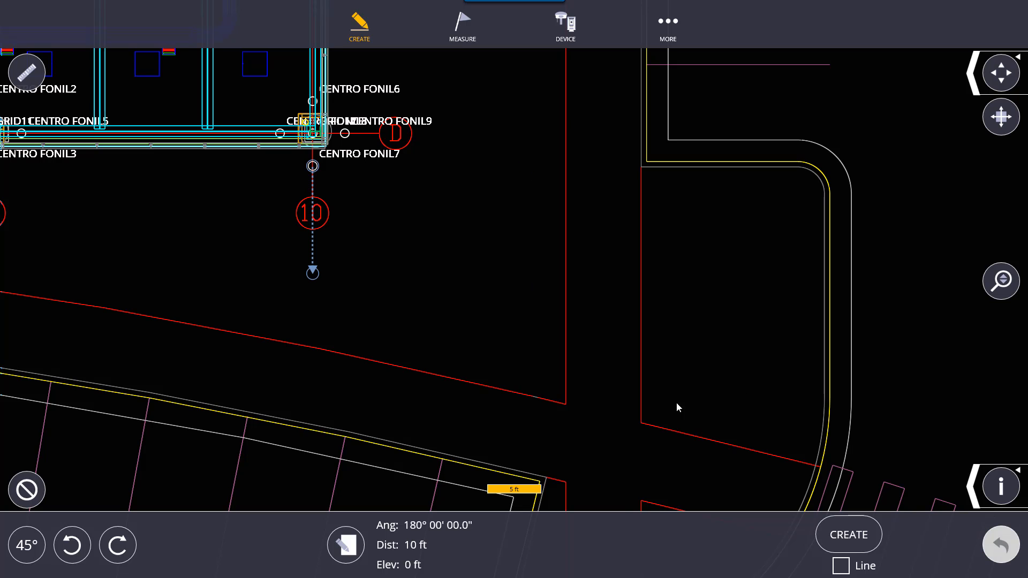
click(27, 498)
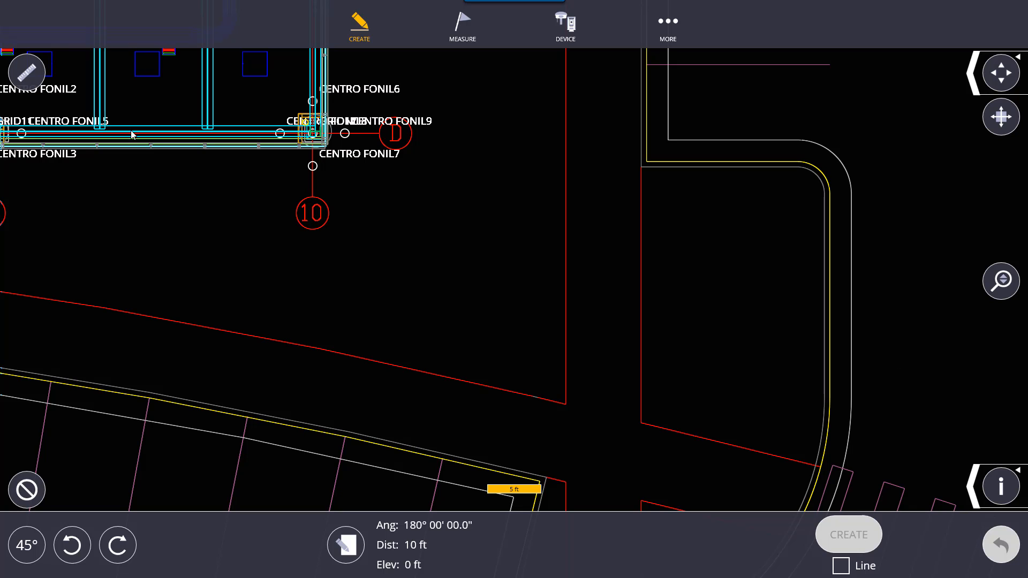
Step: Switch from creating points by angle and distance to creating Linework on the plan
drag(329, 237, 381, 383)
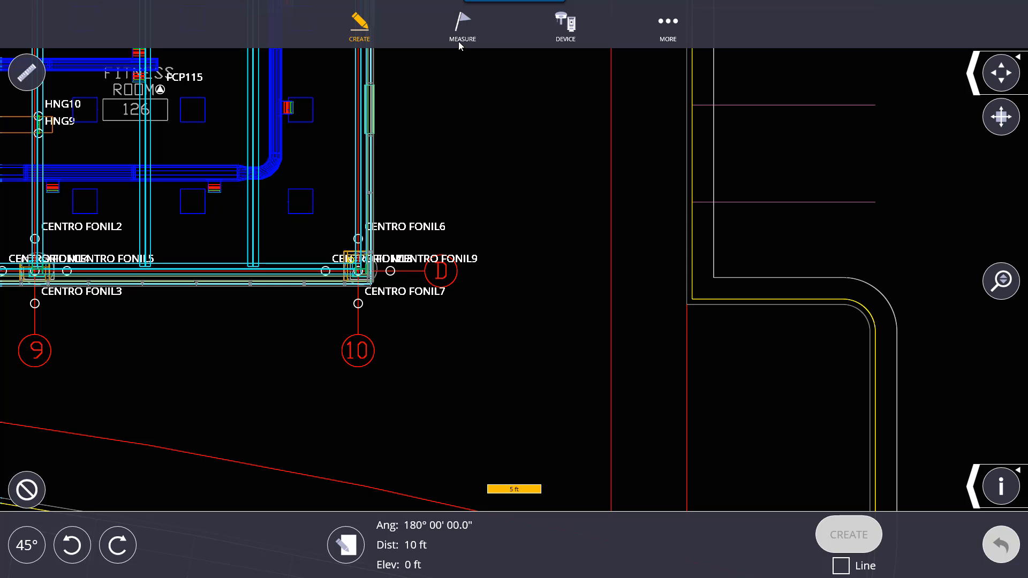
click(360, 27)
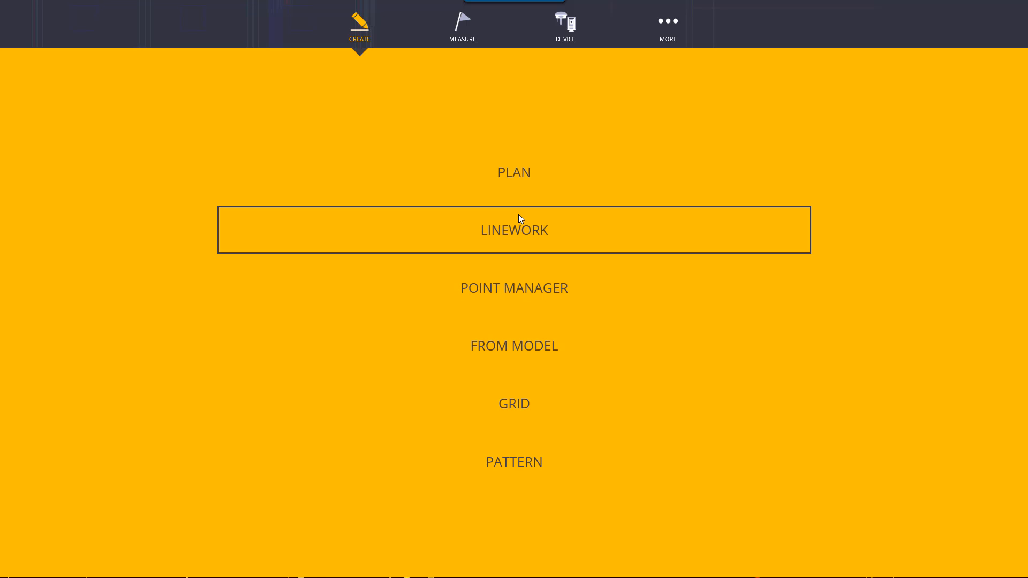
click(358, 18)
click(357, 18)
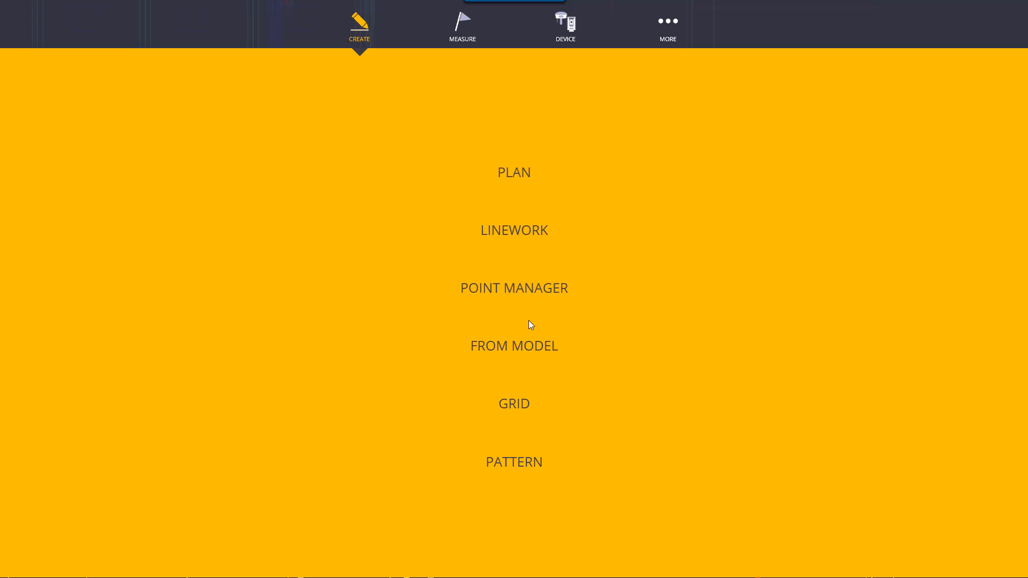
click(518, 179)
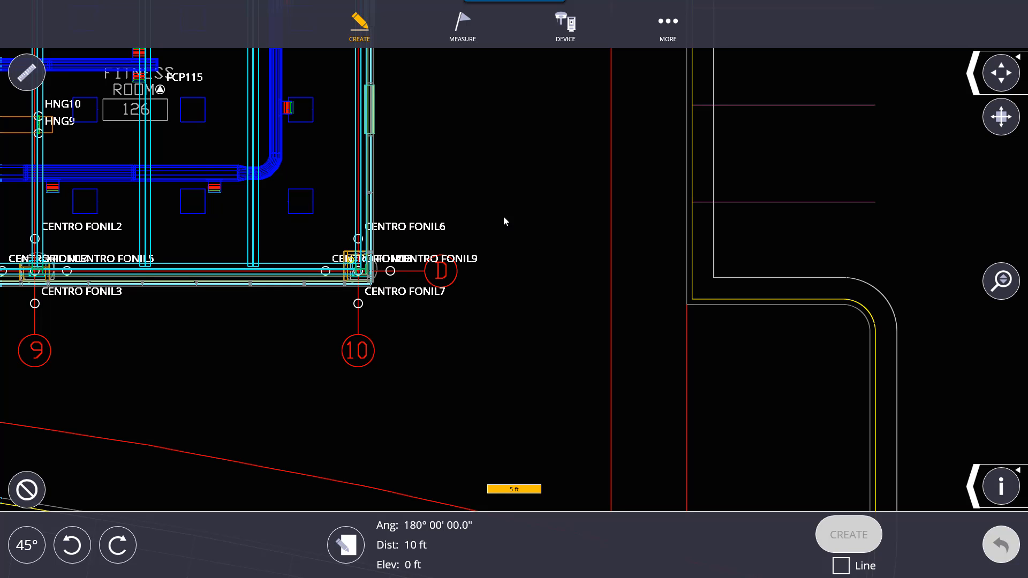
click(362, 27)
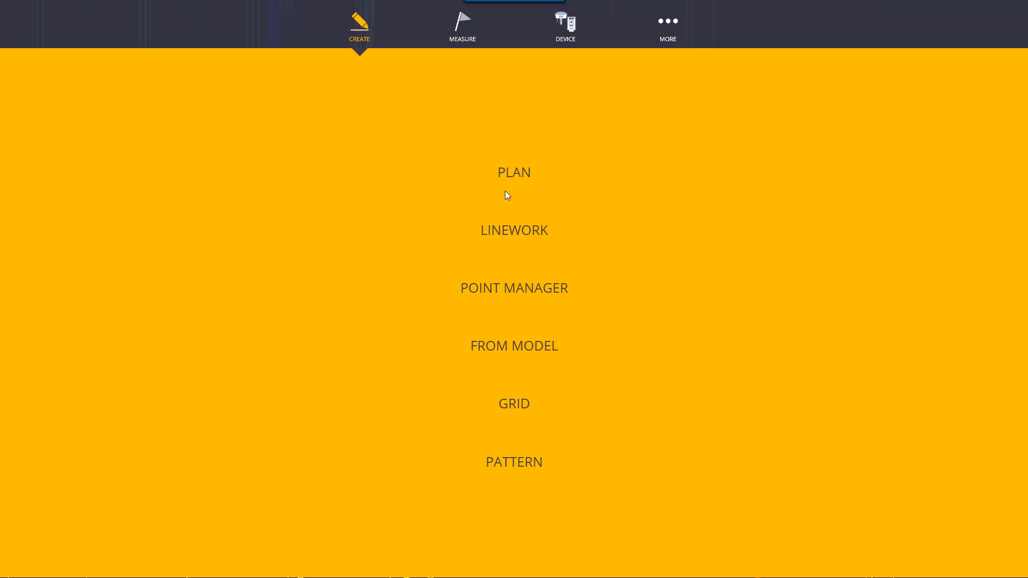
click(519, 234)
Step: Create a connected line from CENTRO FONIL3 through CENTRO FONIL7, CENTRO FONIL9 and CENTRO FONIL6 to CENTRO FONIL2
drag(273, 381, 486, 339)
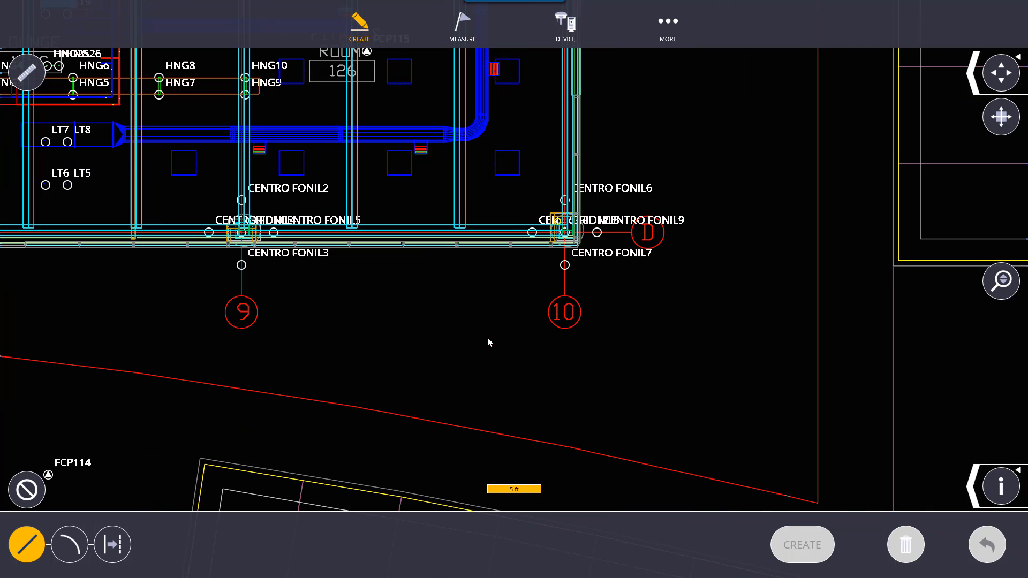
click(254, 265)
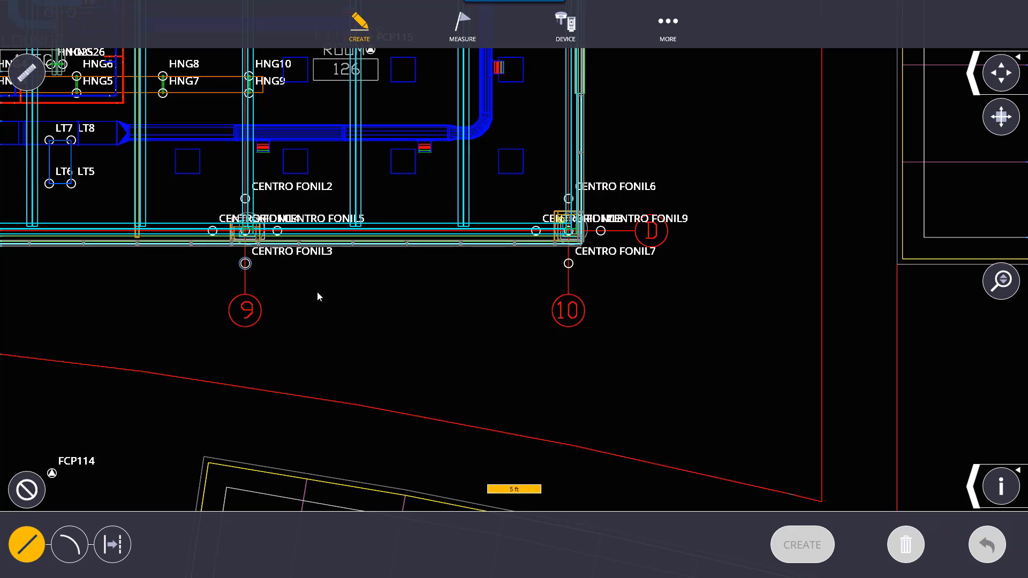
click(570, 263)
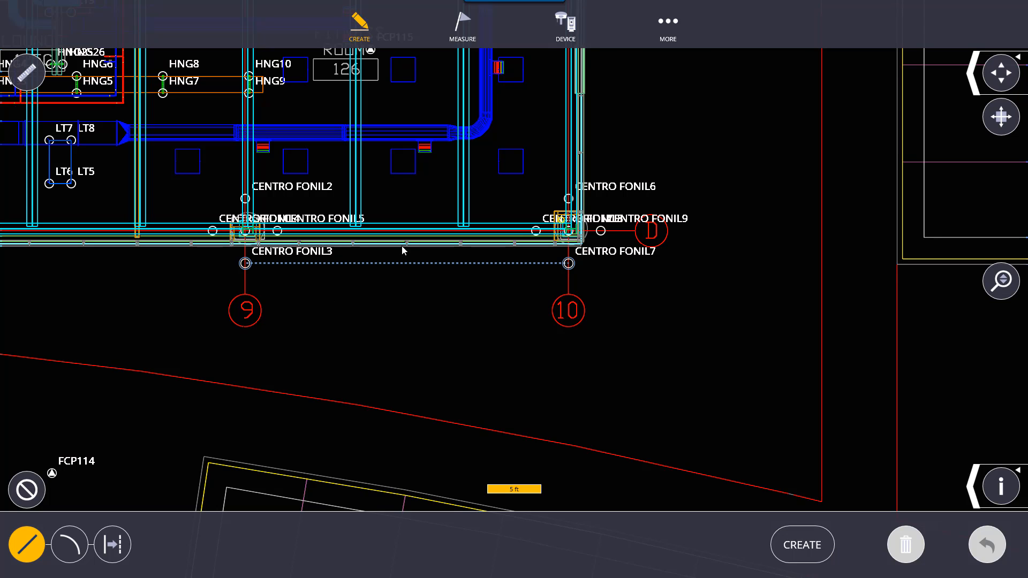
click(601, 230)
click(570, 201)
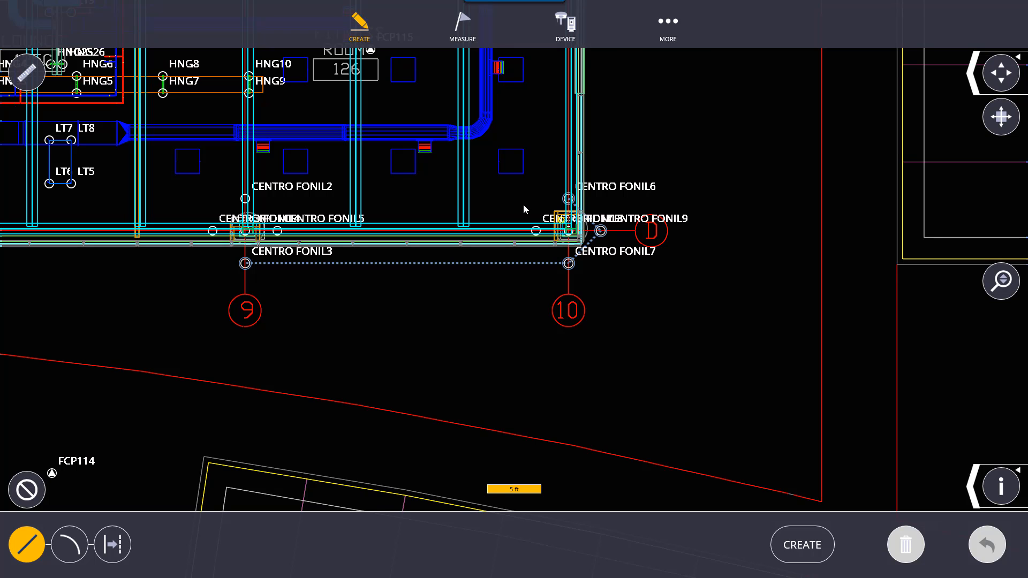
click(245, 199)
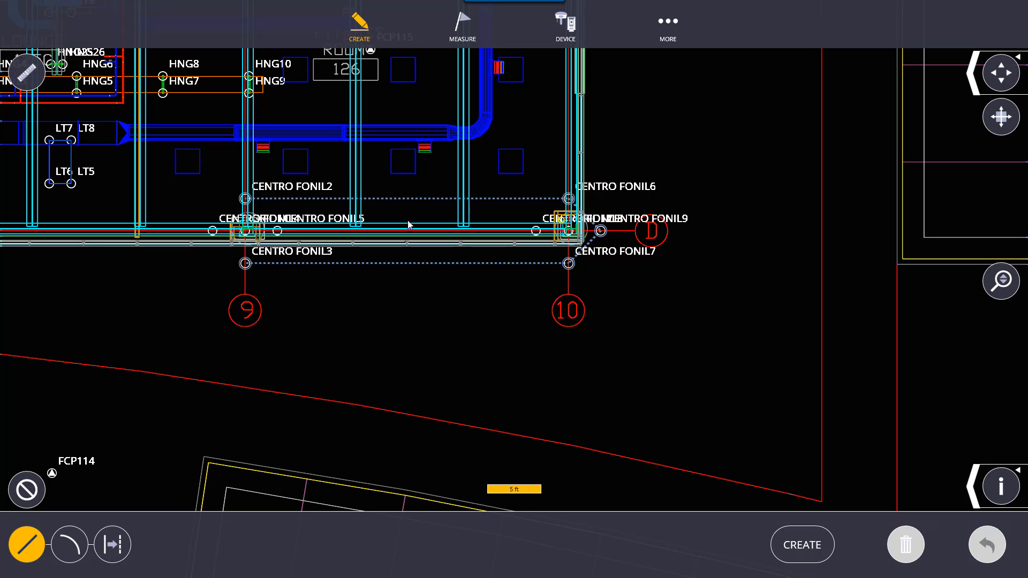
click(800, 553)
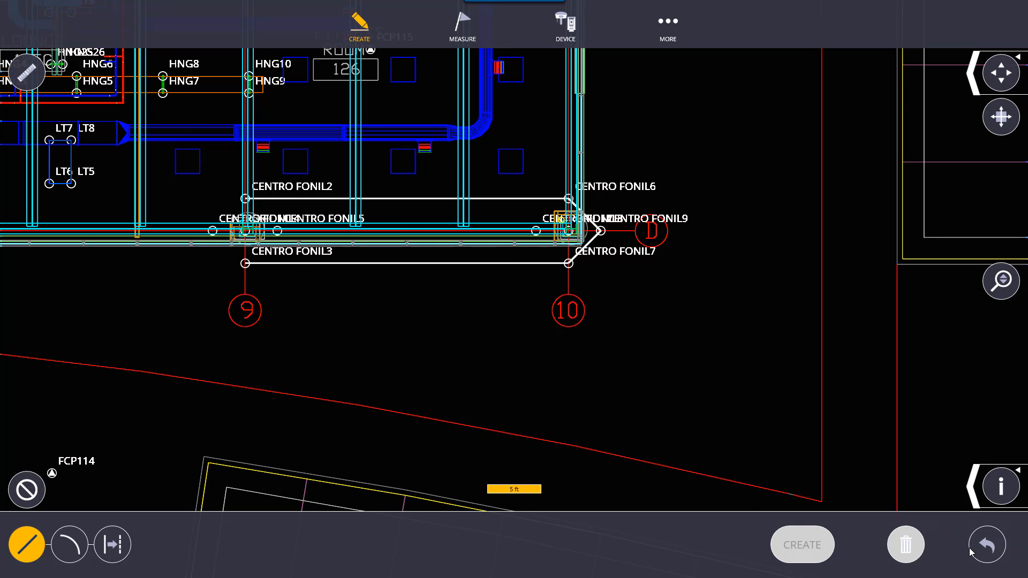
Step: Undo all segments of the connected line through the CENTRO FONIL points
click(986, 552)
click(987, 552)
click(987, 551)
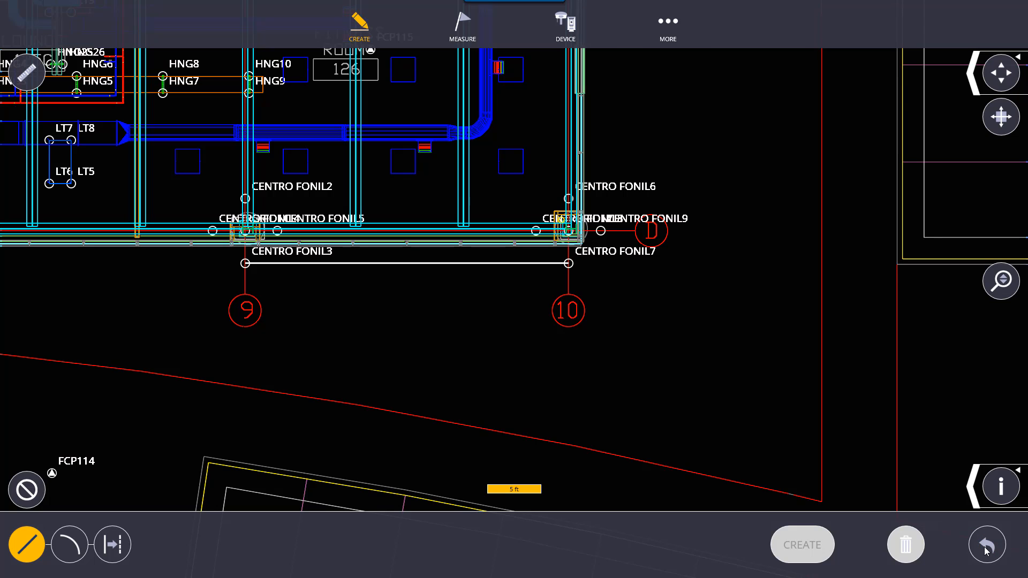
click(987, 552)
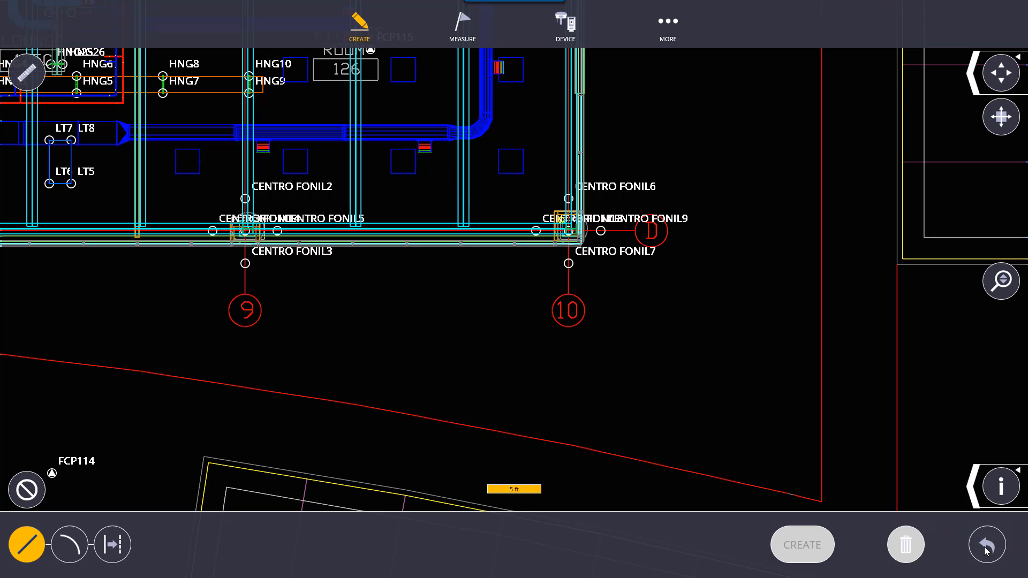
Step: Create a single straight line from CENTRO FONIL3 to CENTRO FONIL7
click(244, 264)
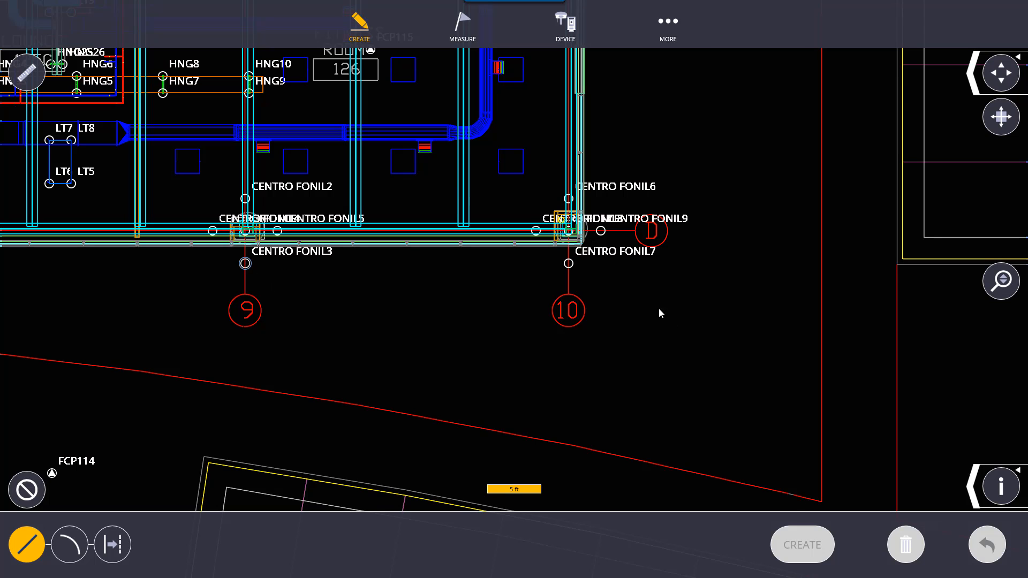
click(568, 263)
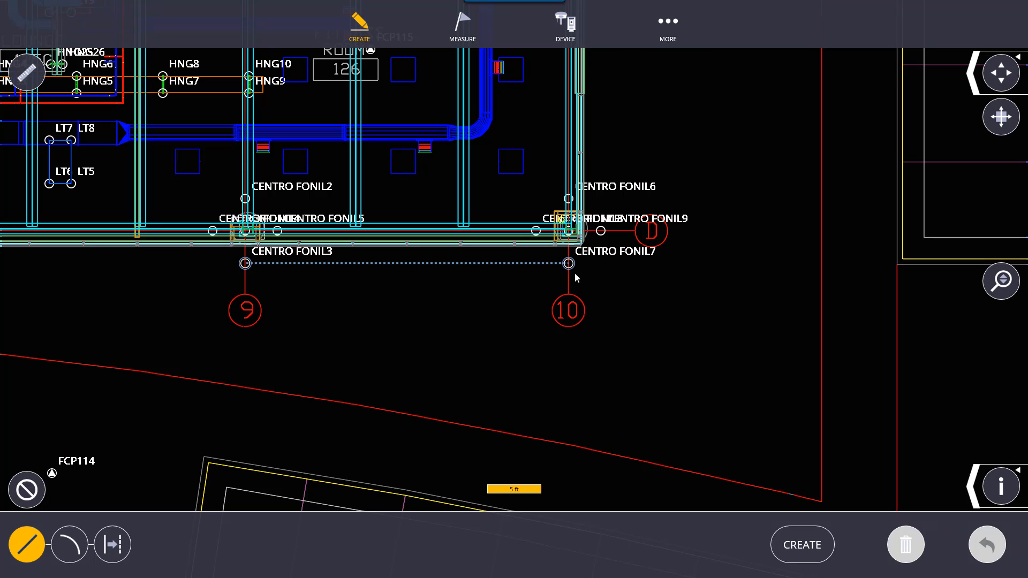
click(794, 542)
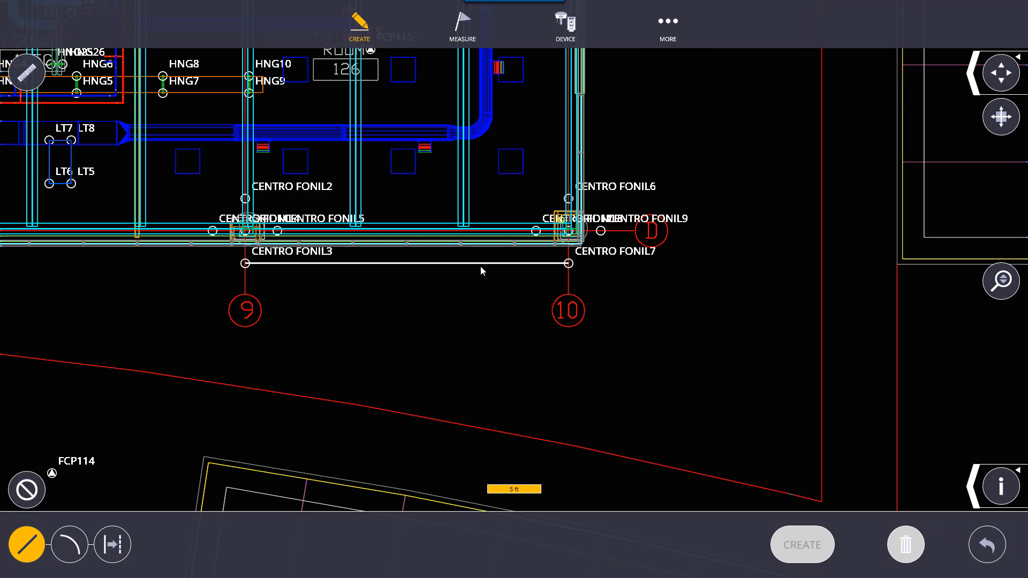
Step: Preview an arc from CENTRO FONIL3 to CENTRO FONIL7 and open its radius entry, returning to the plan without a change
drag(411, 319, 413, 367)
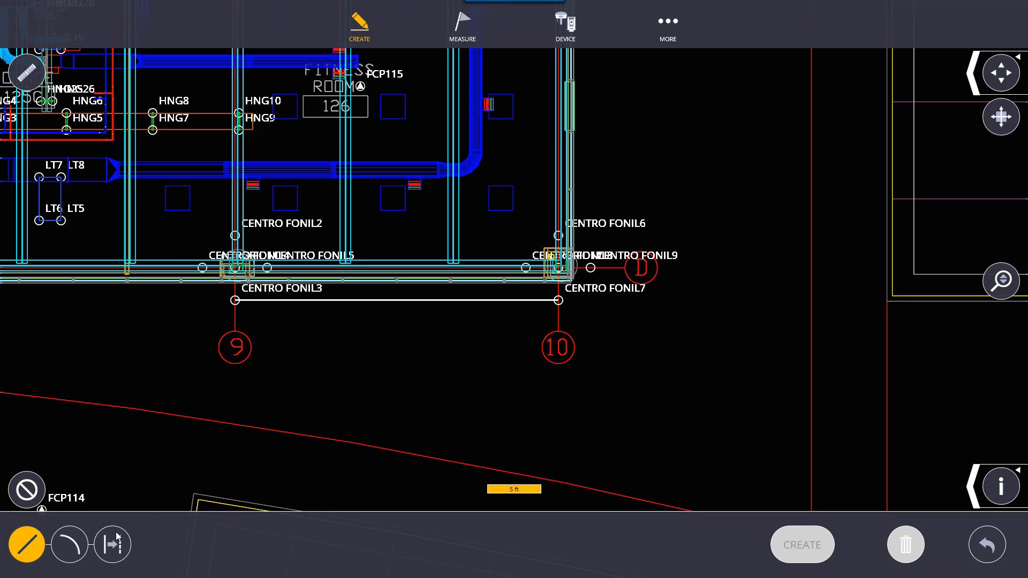
click(66, 551)
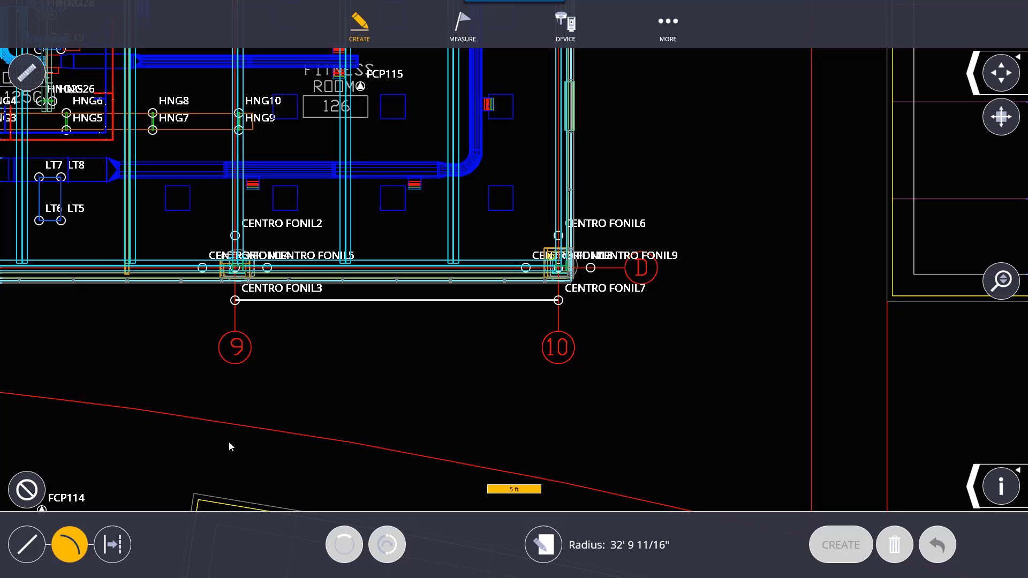
click(235, 300)
click(558, 302)
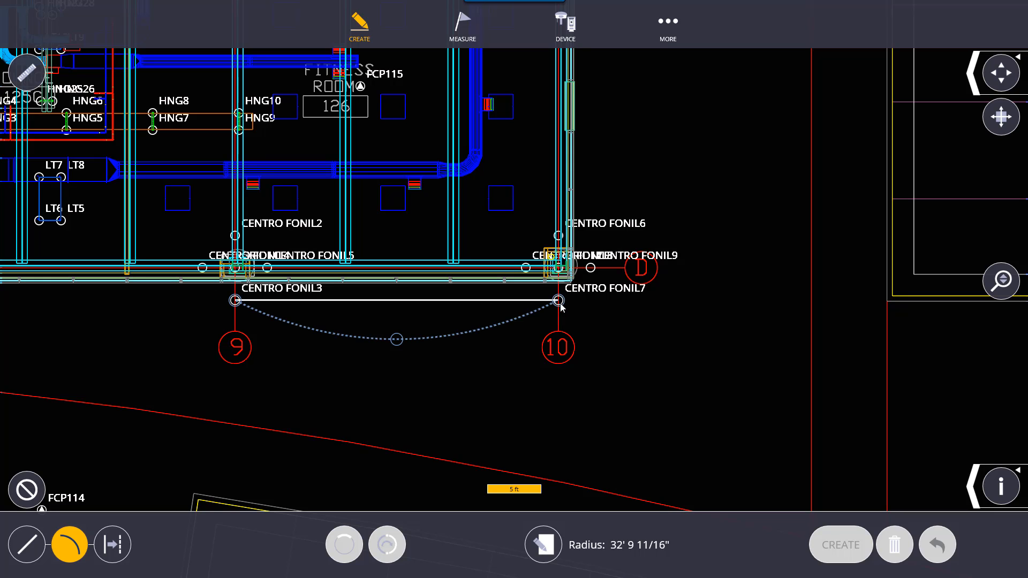
click(544, 544)
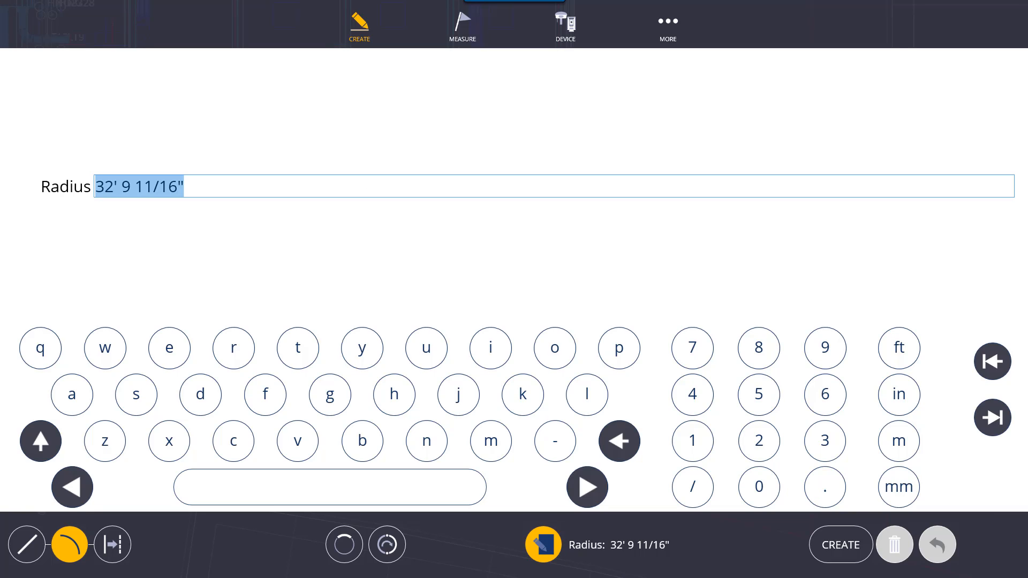
click(538, 545)
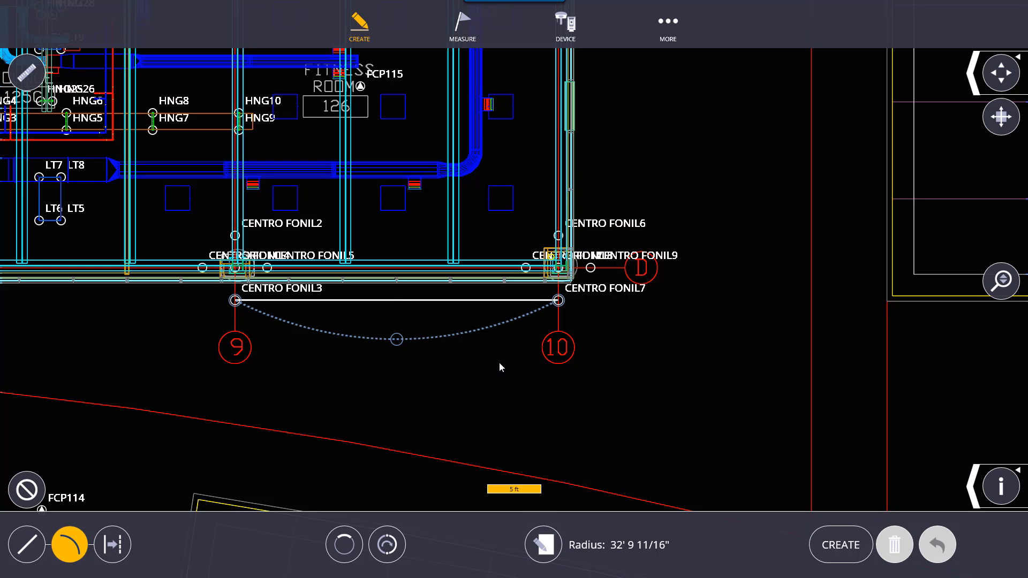
Step: Toggle the arc preview between the minor and major arc and flip it to either side of the line
click(341, 546)
click(341, 546)
click(344, 545)
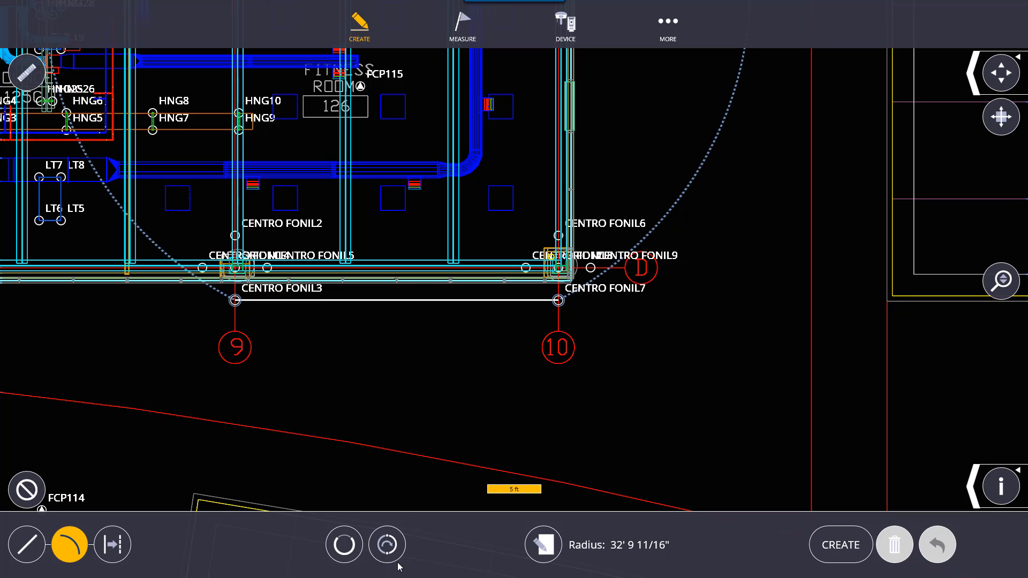
click(387, 545)
click(387, 545)
click(387, 545)
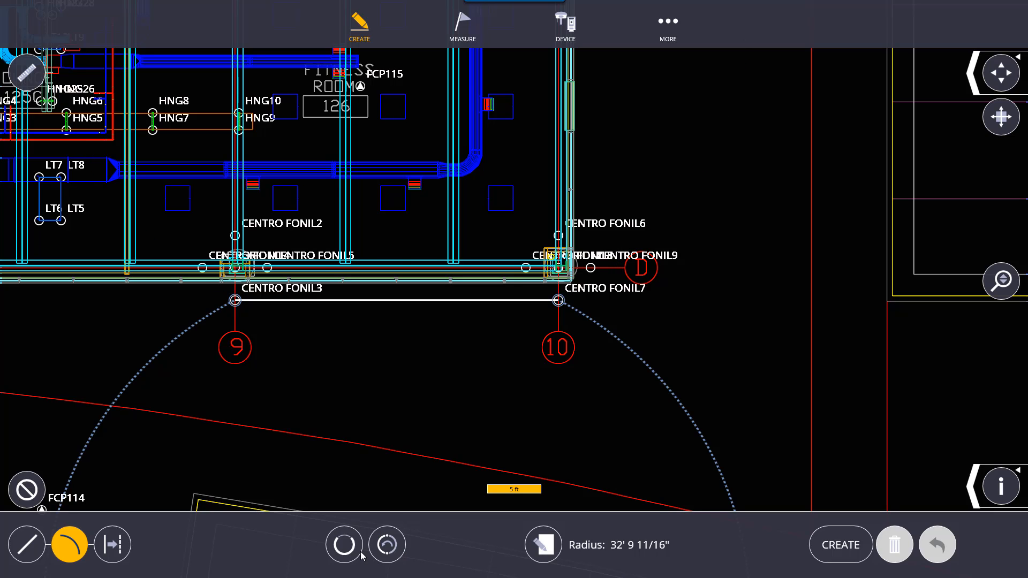
click(358, 553)
click(393, 546)
click(392, 546)
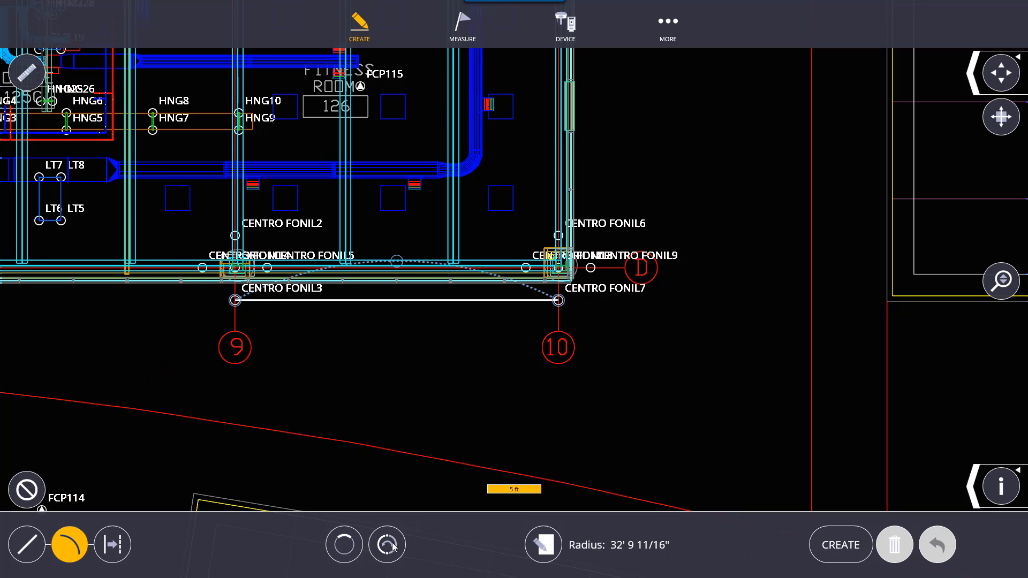
click(393, 546)
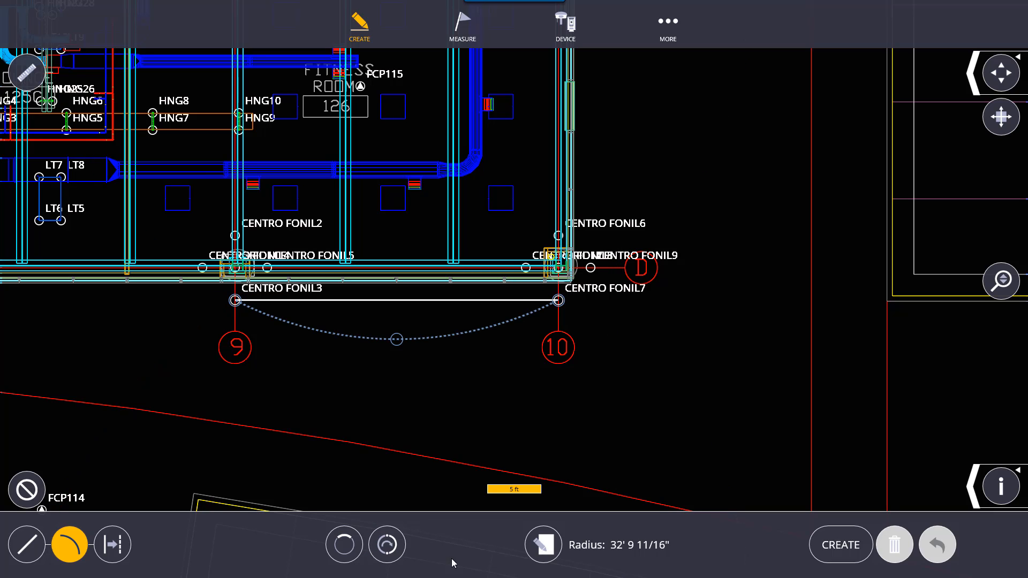
Step: Set the line division to 9 segments and apply its preview to the line between CENTRO FONIL3 and CENTRO FONIL7
click(113, 546)
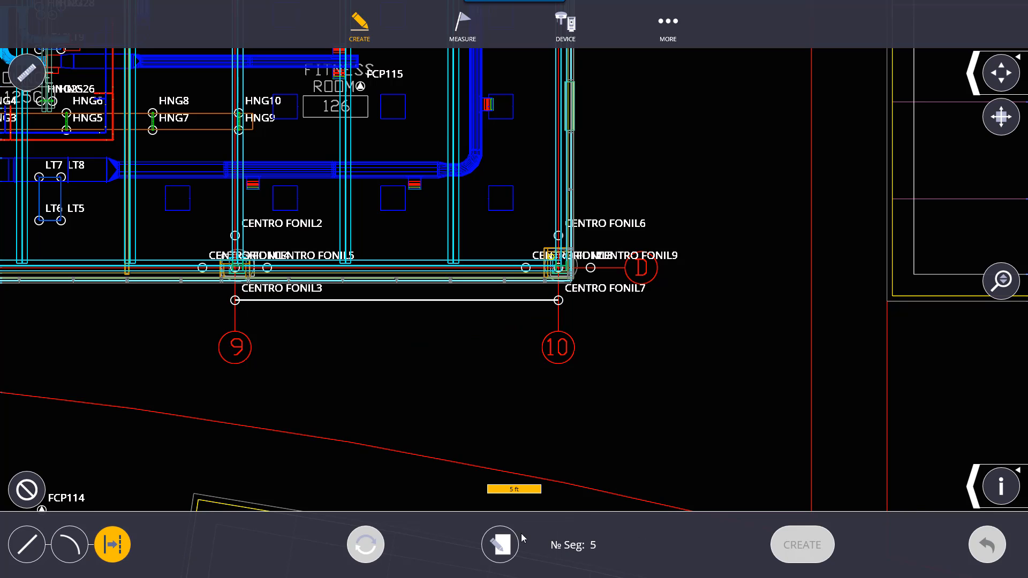
click(500, 546)
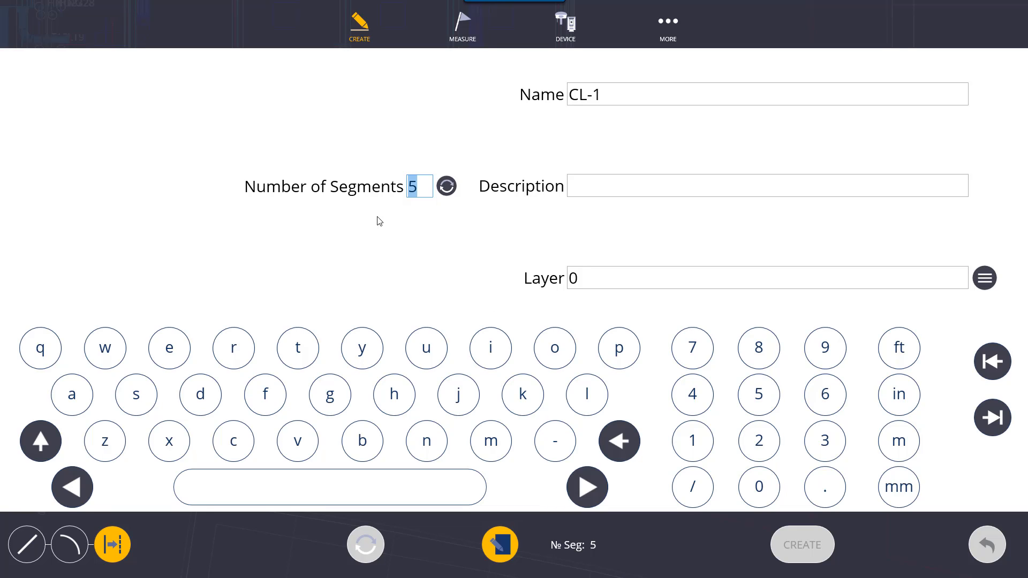
click(447, 186)
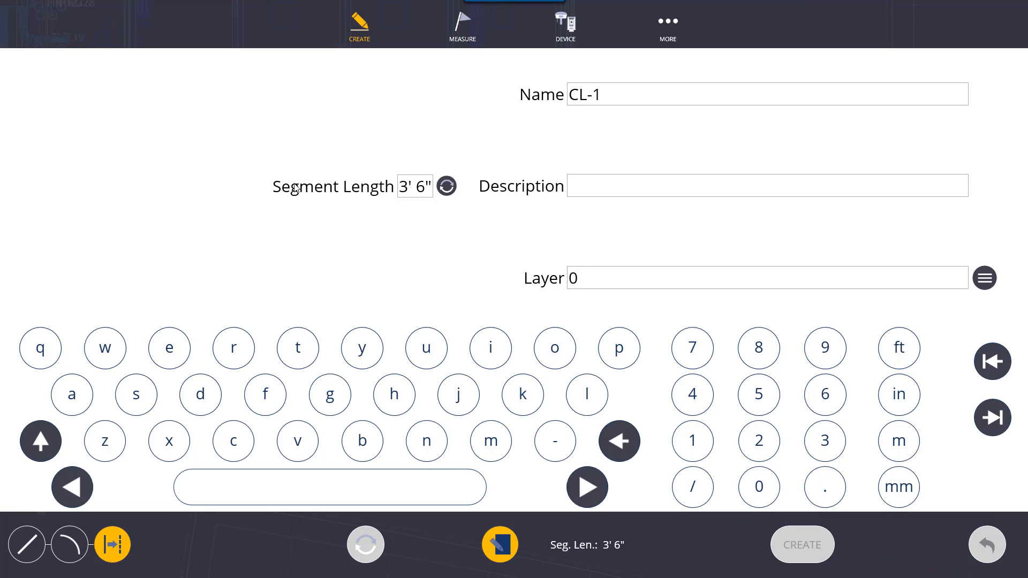
click(445, 190)
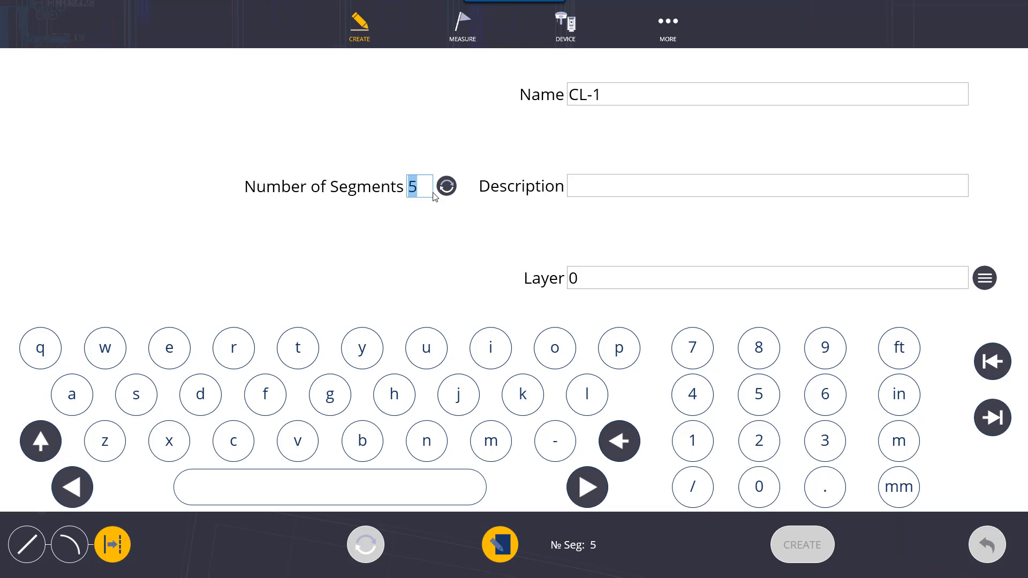
text(9)
click(500, 545)
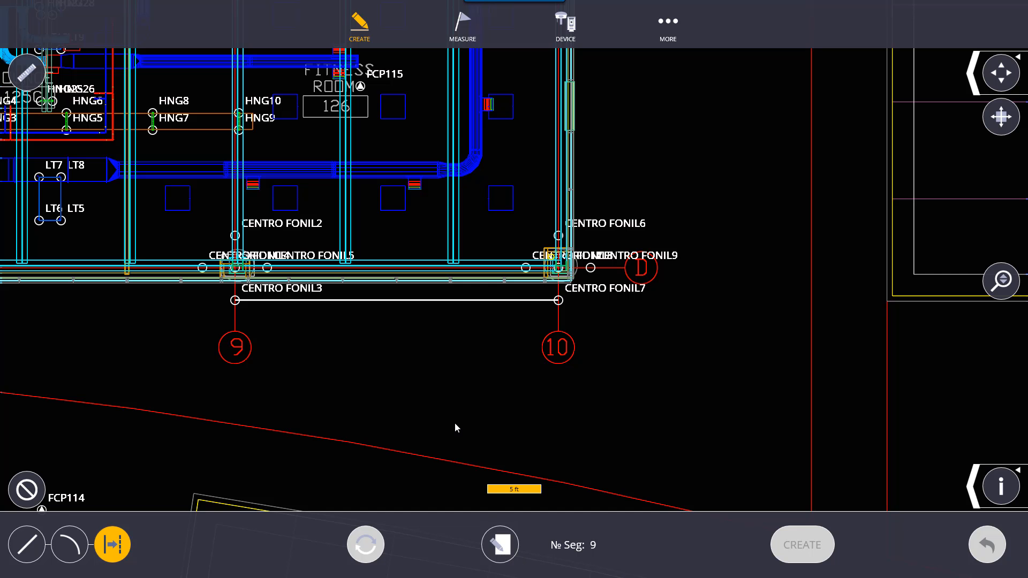
click(395, 301)
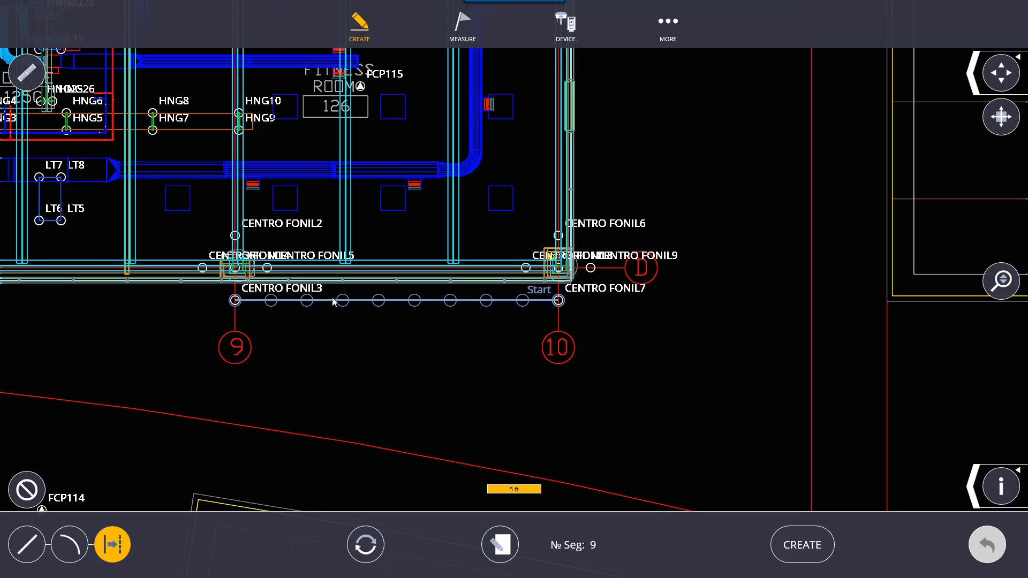
Step: Switch the line division from number of segments to segment length and preview the spacing between CENTRO FONIL3 and CENTRO FONIL7
click(500, 545)
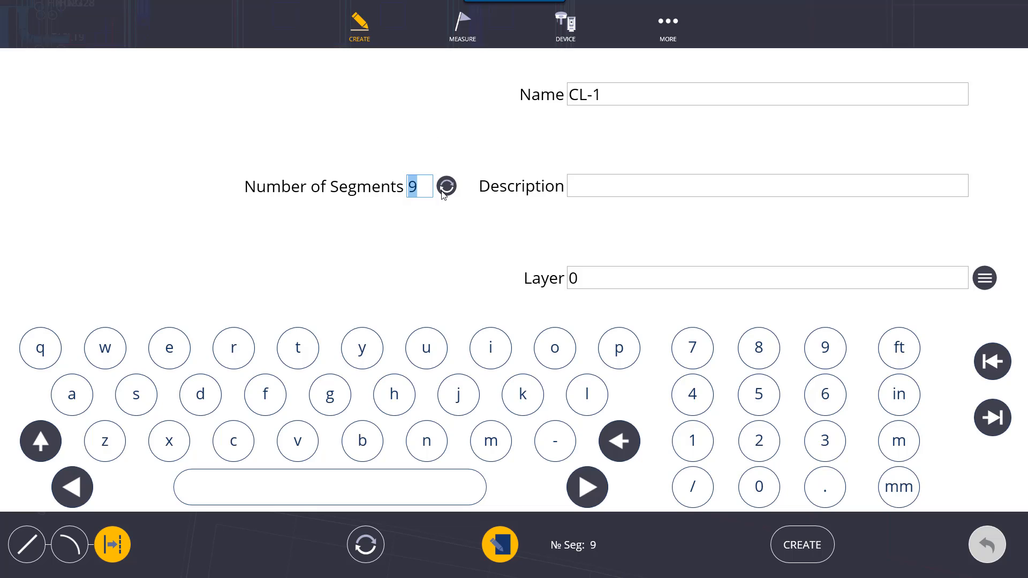
click(447, 187)
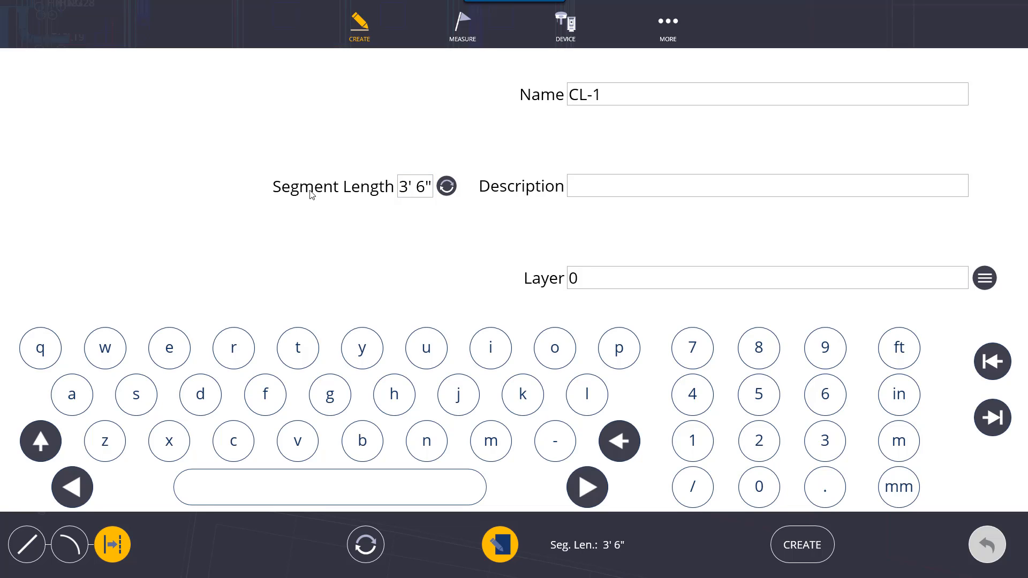
click(408, 194)
click(500, 544)
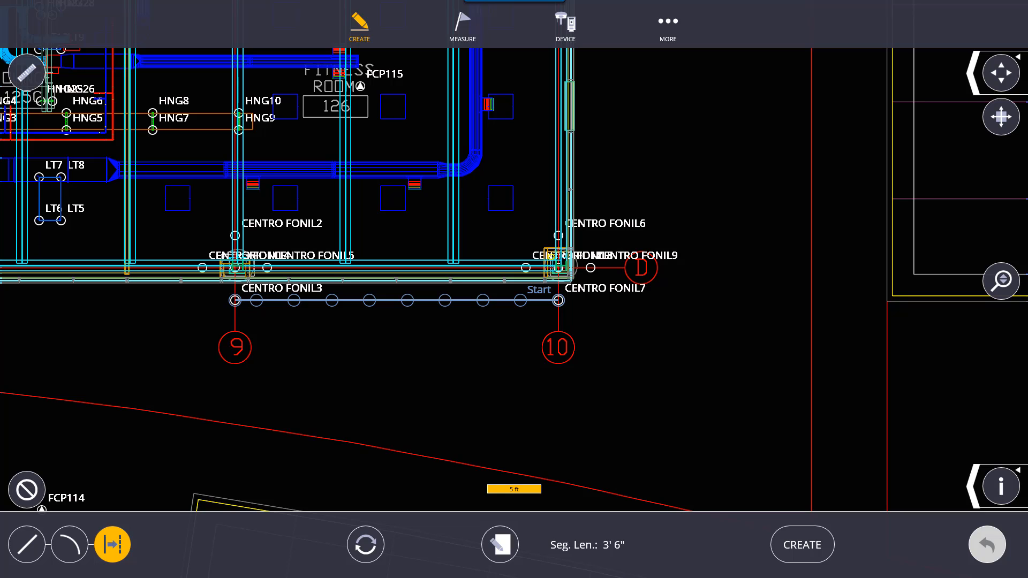
Step: Discard the line division and delete the line between CENTRO FONIL3 and CENTRO FONIL7
click(27, 490)
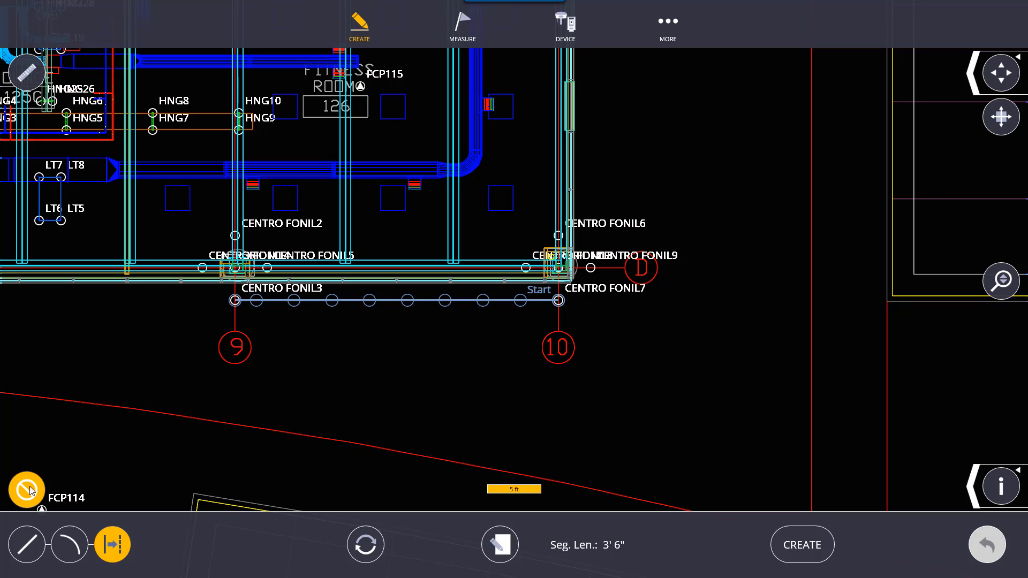
click(17, 545)
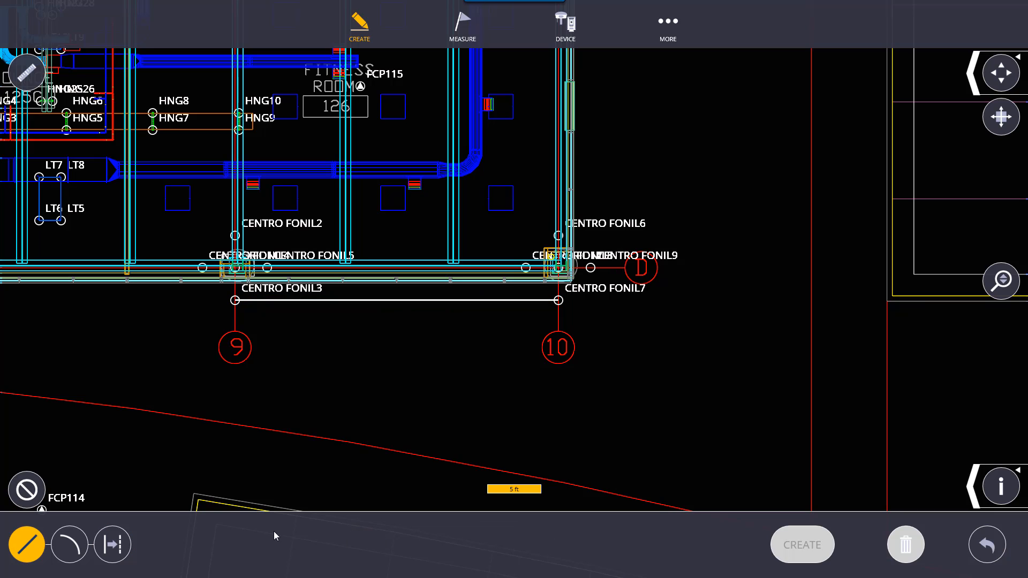
click(355, 302)
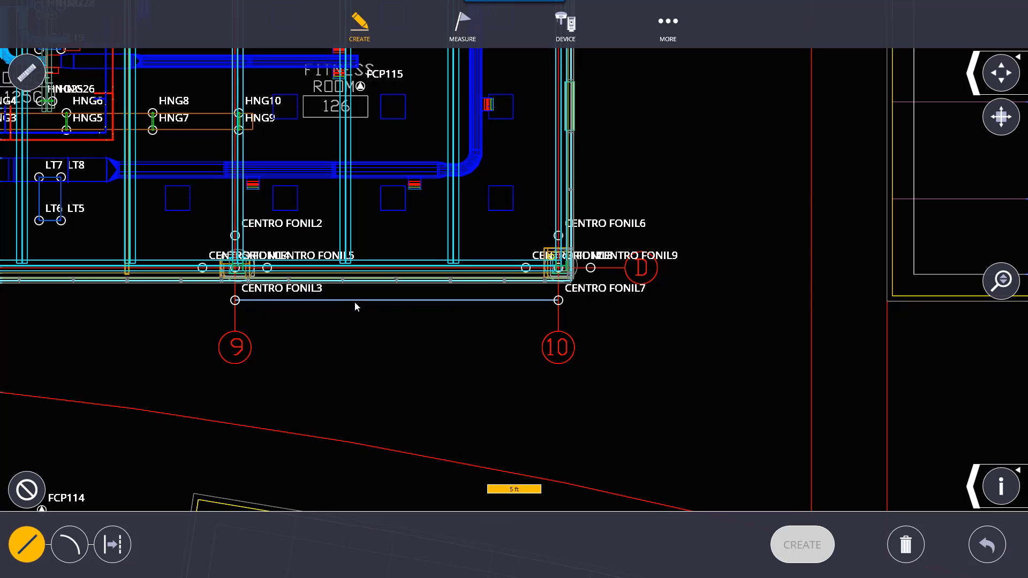
click(907, 551)
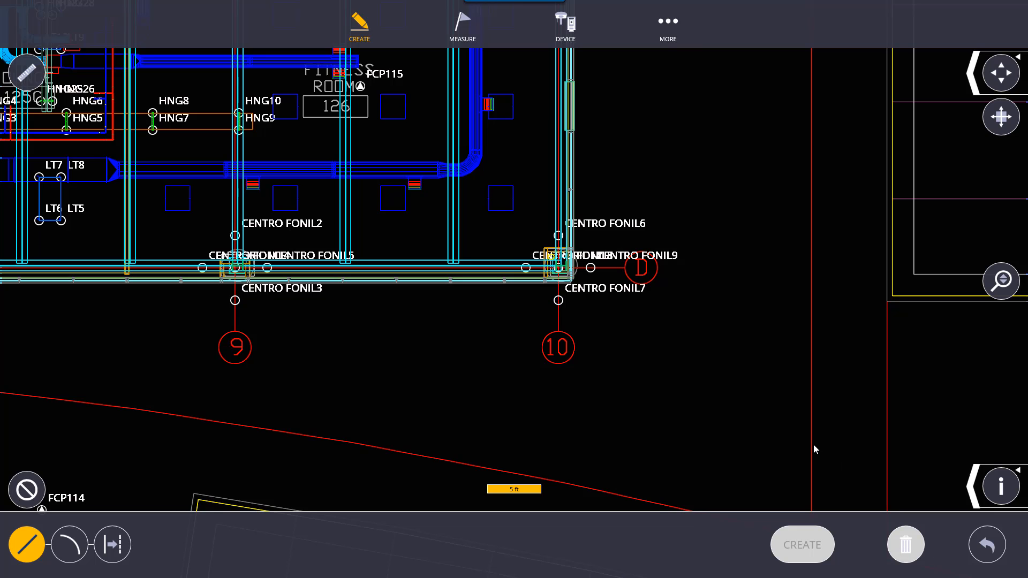
Step: Switch from linework creation to the Point Manager
mouse_move(813, 444)
mouse_down()
mouse_move(789, 443)
mouse_move(789, 424)
mouse_up()
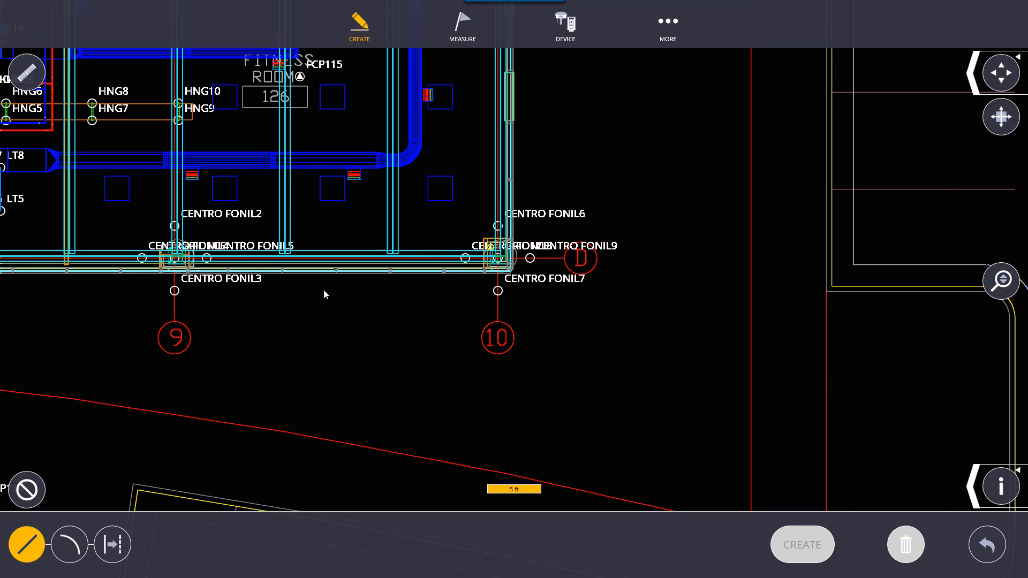
drag(207, 185, 323, 290)
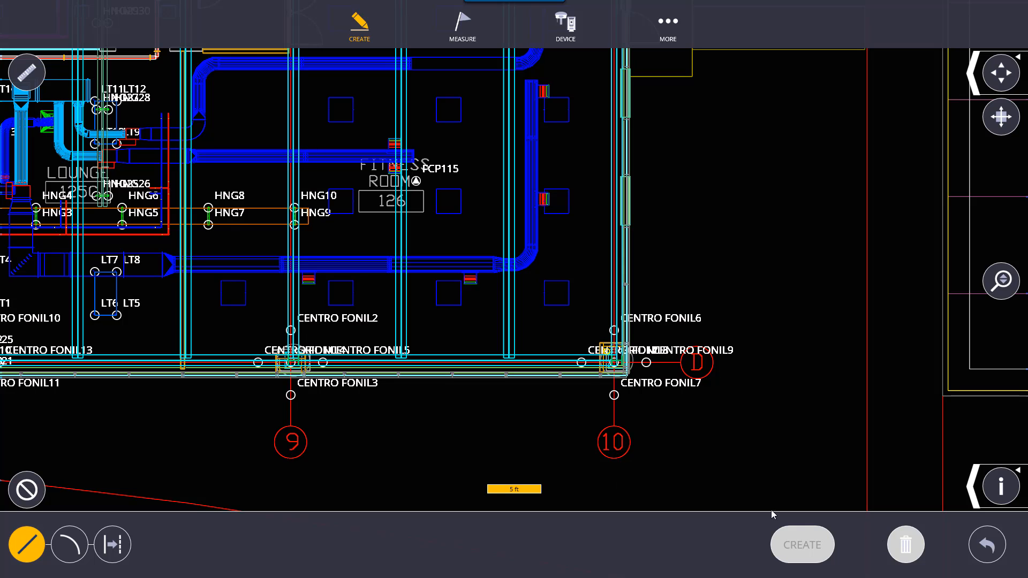
click(363, 34)
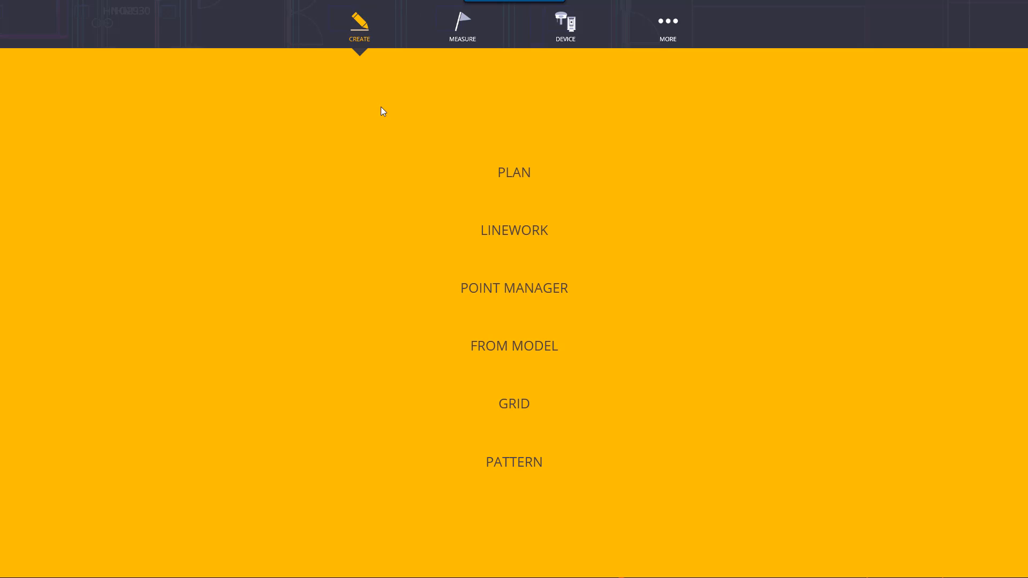
click(506, 283)
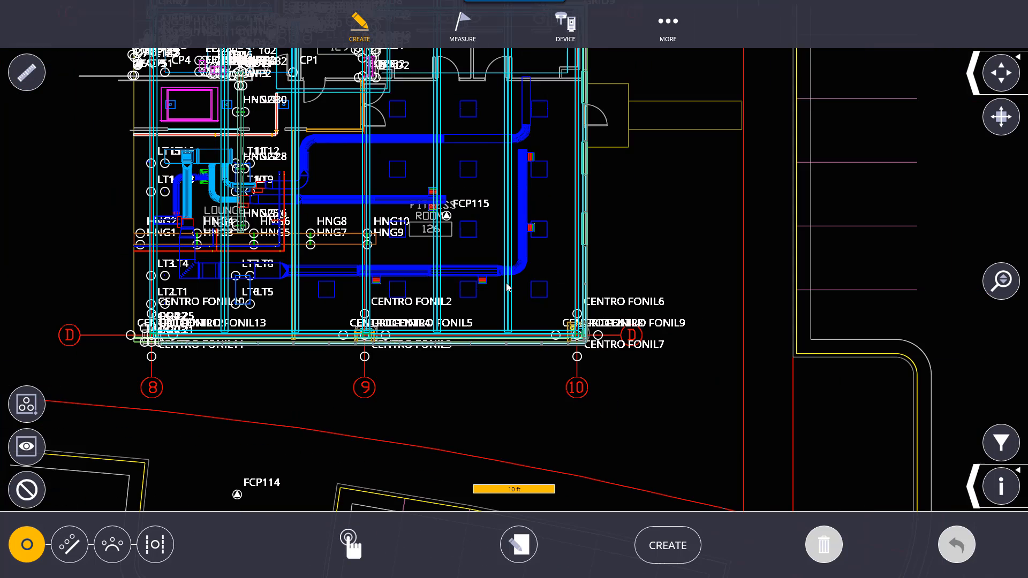
Step: Remove the third attribute, New ATT, and its value from the properties of point CENTRO FONIL7
drag(451, 388, 425, 344)
scroll(425, 345, up, 3)
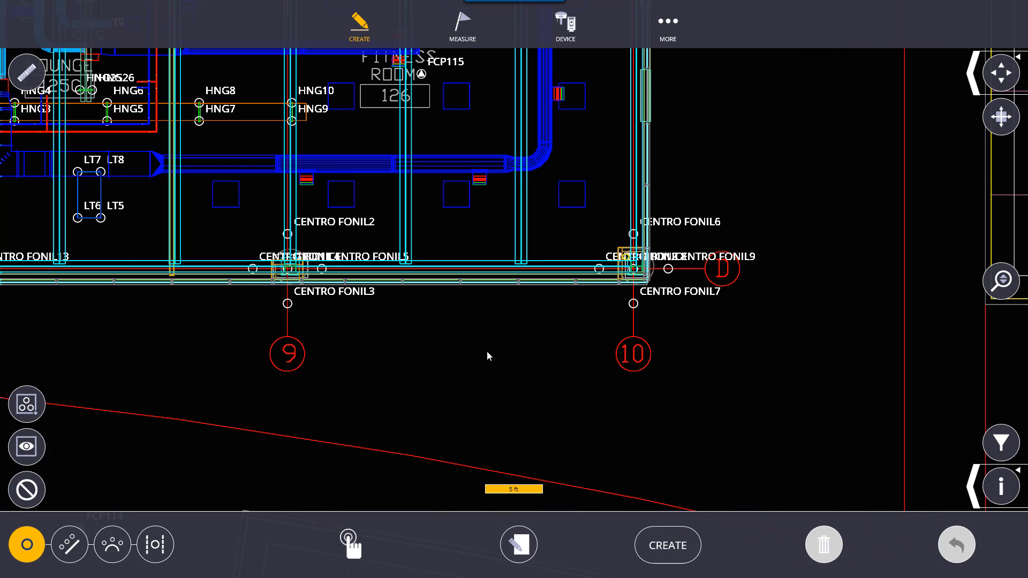
drag(487, 351, 404, 361)
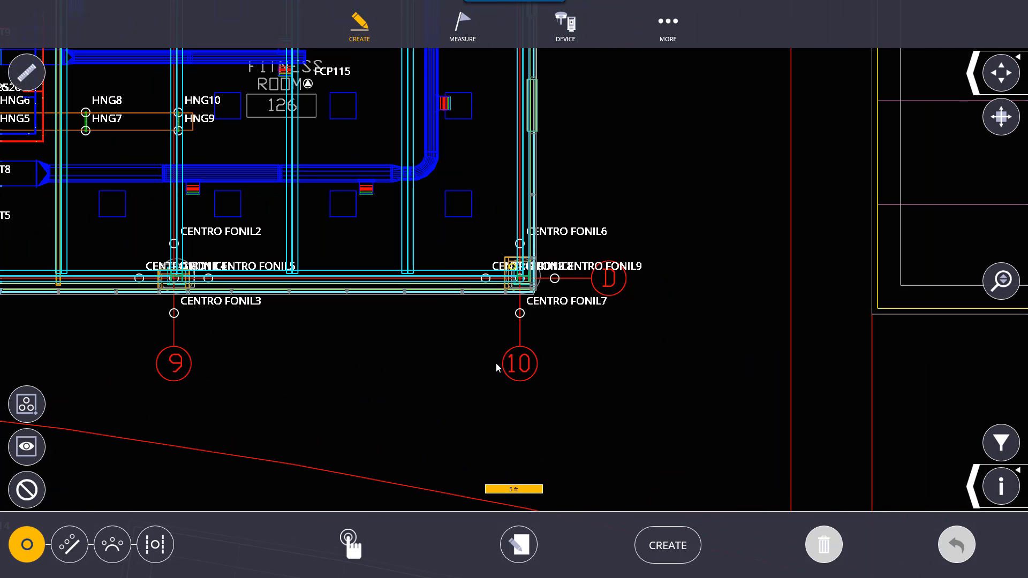
click(520, 314)
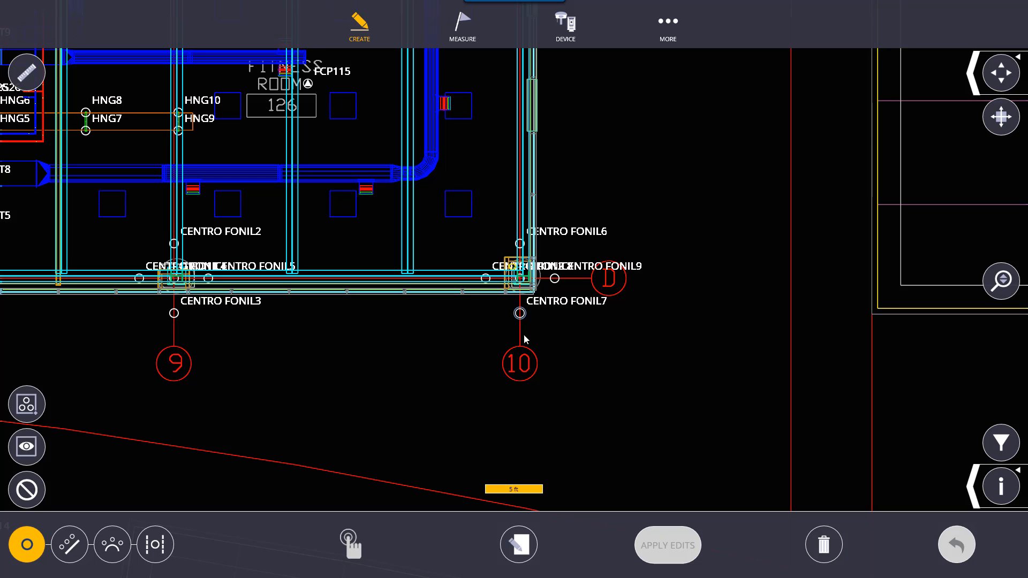
click(519, 545)
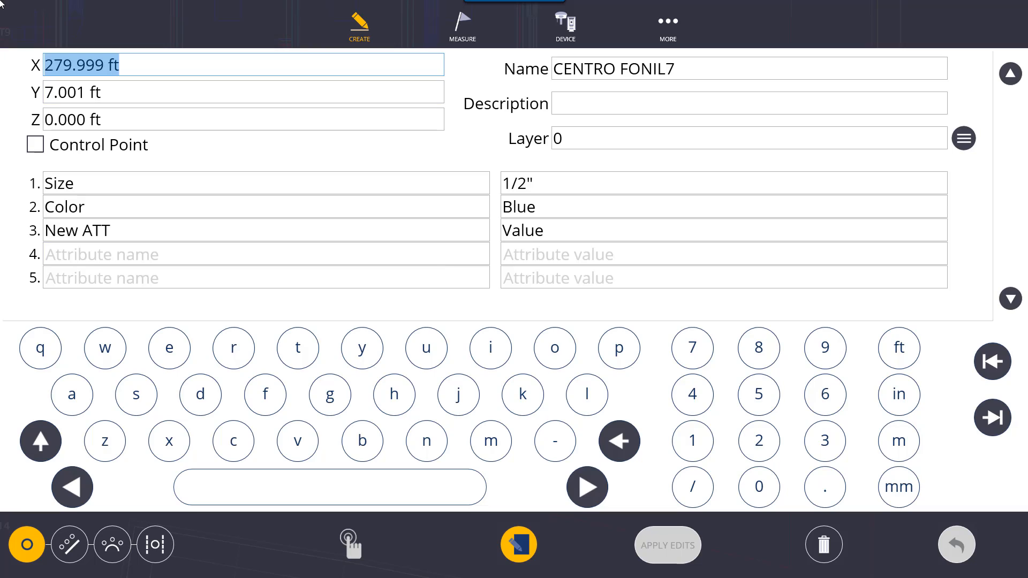
click(107, 229)
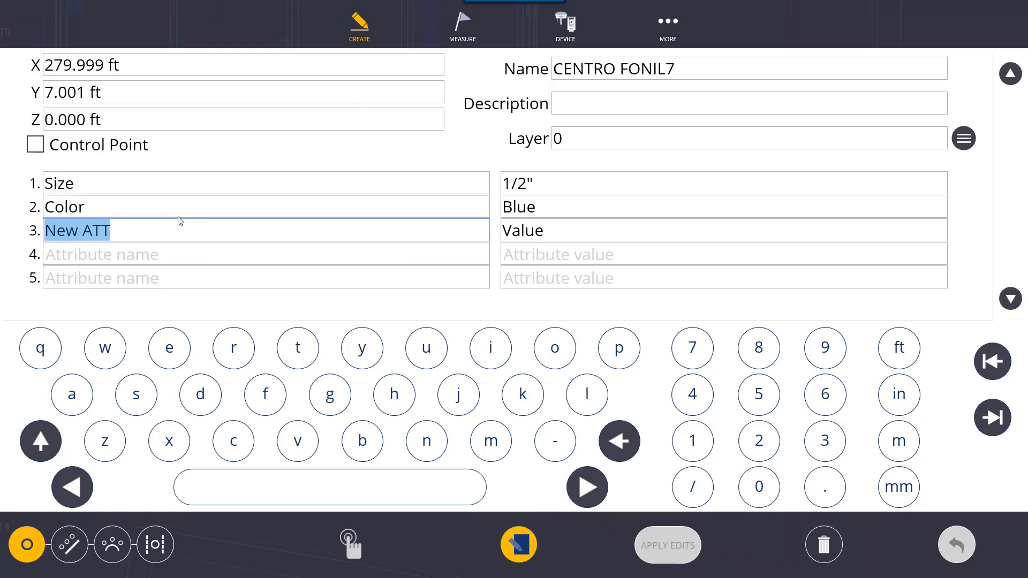
key(BackSpace)
click(530, 238)
key(BackSpace)
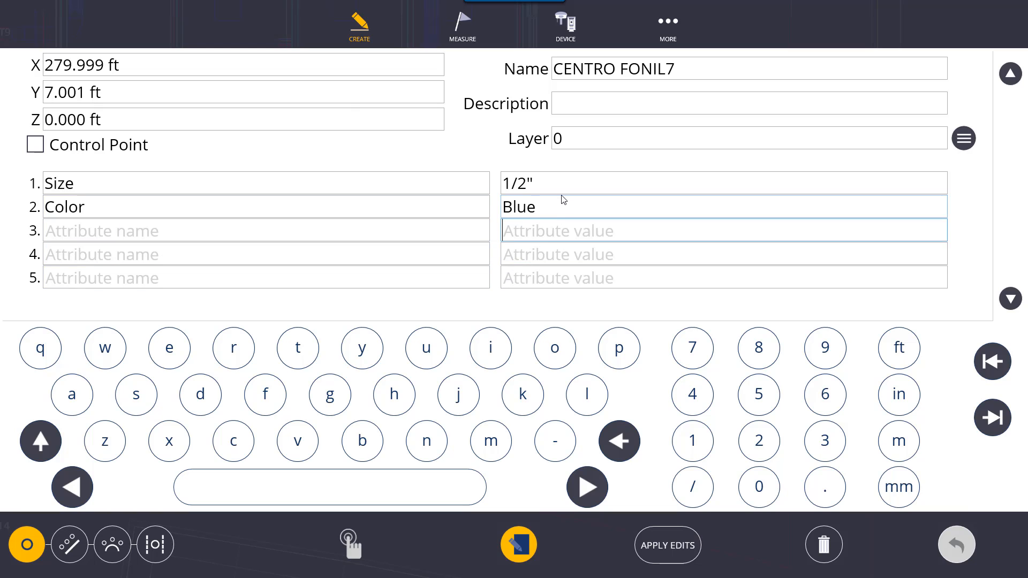
Step: Set the Color attribute of CENTRO FONIL7 to Red, apply the edits and check the point's information
click(564, 200)
key(BackSpace)
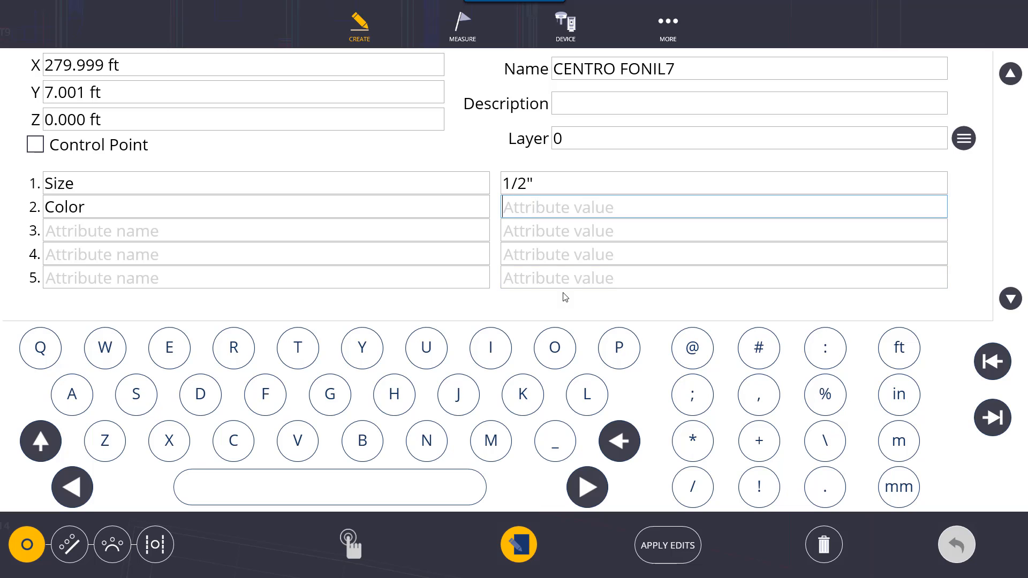
text(Red)
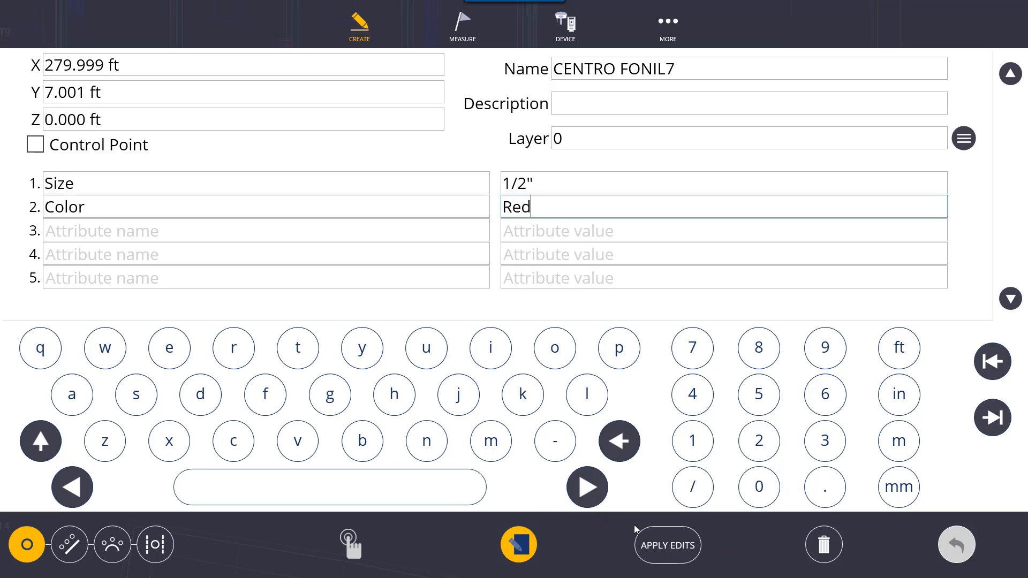
click(670, 551)
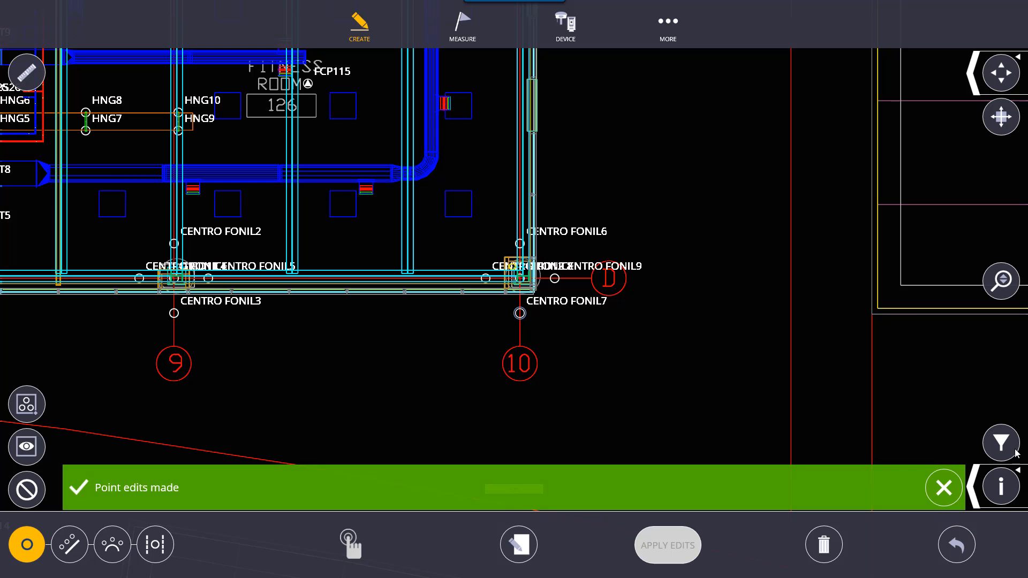
click(519, 314)
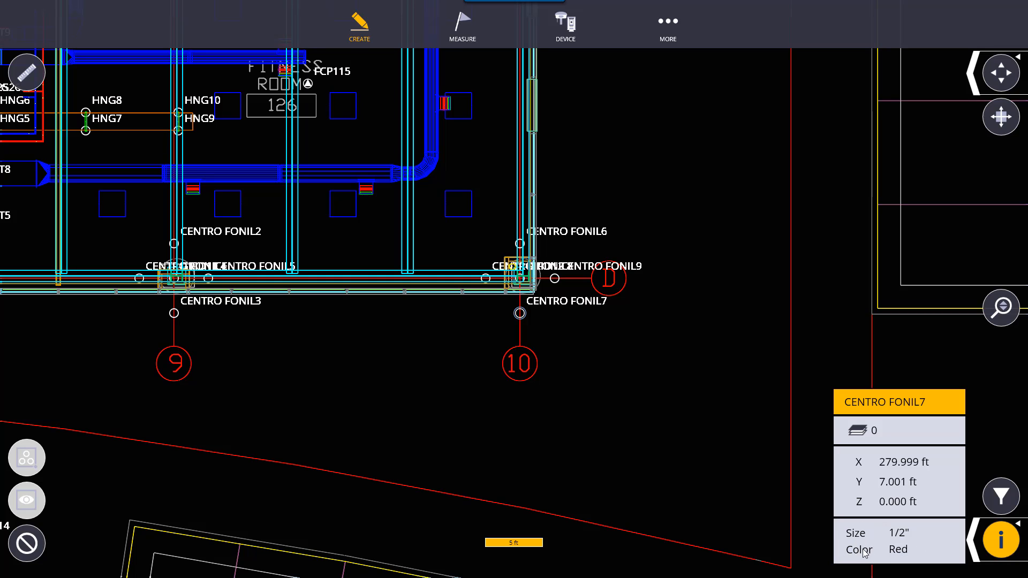
click(1006, 549)
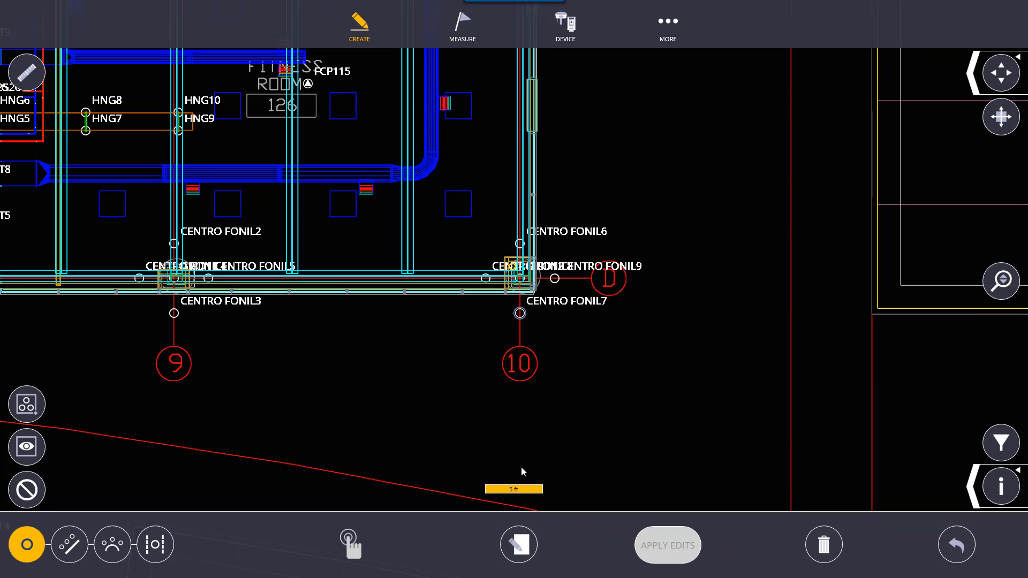
Step: Mark the new point CENTRO FONIL14 as a control point and create it with its prefilled coordinates
click(525, 547)
click(492, 255)
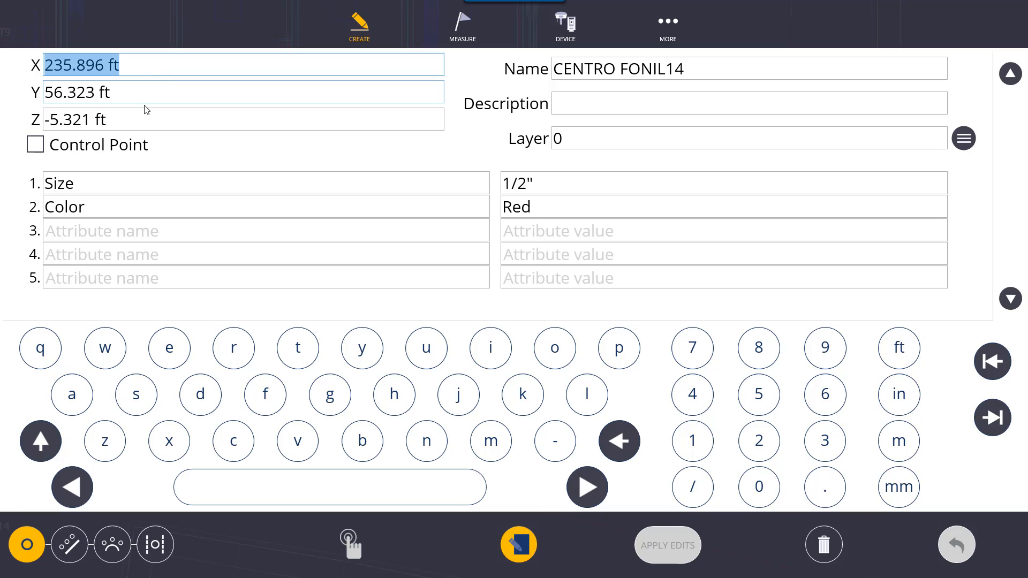
click(163, 146)
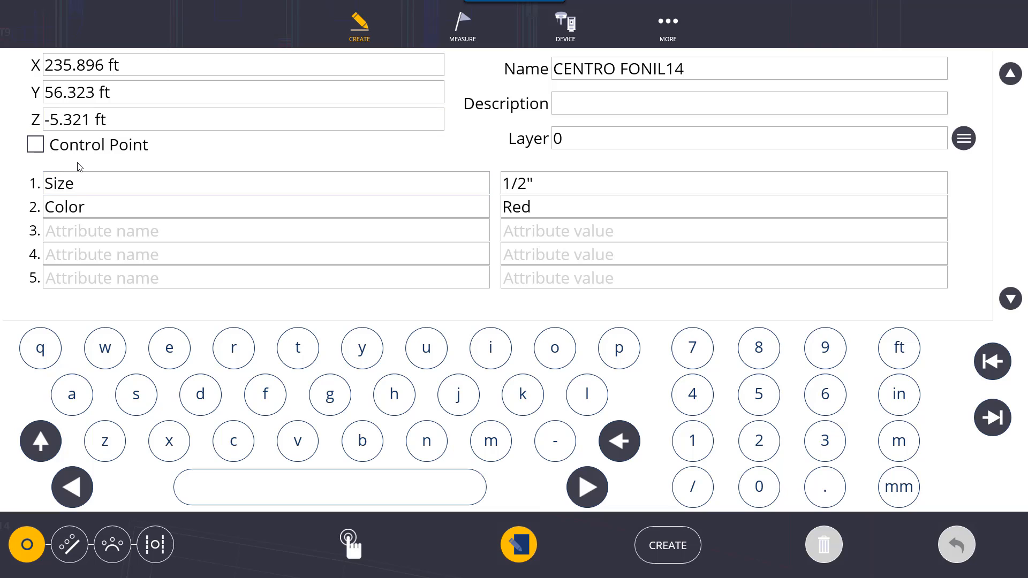
click(55, 144)
click(522, 554)
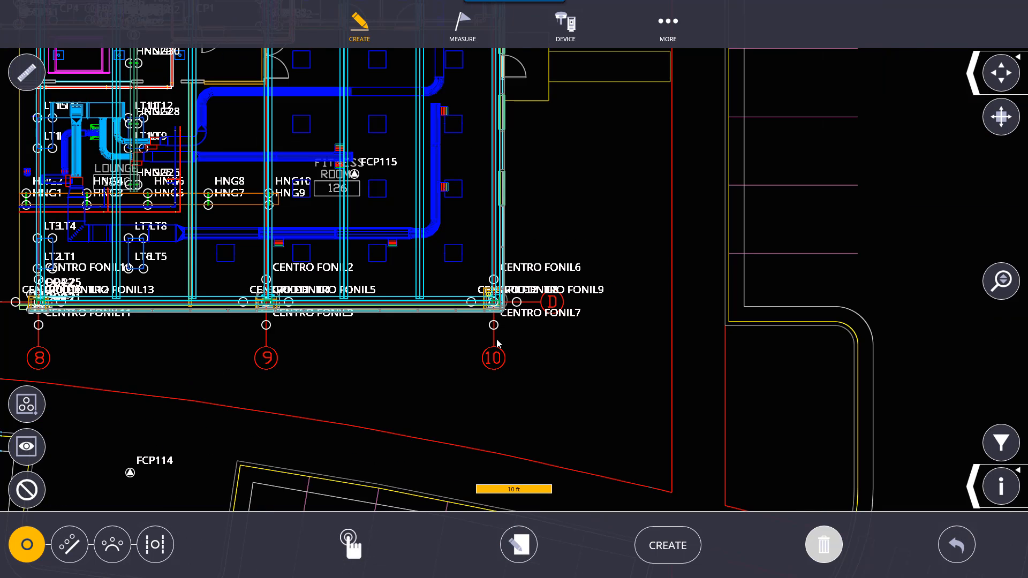
click(514, 541)
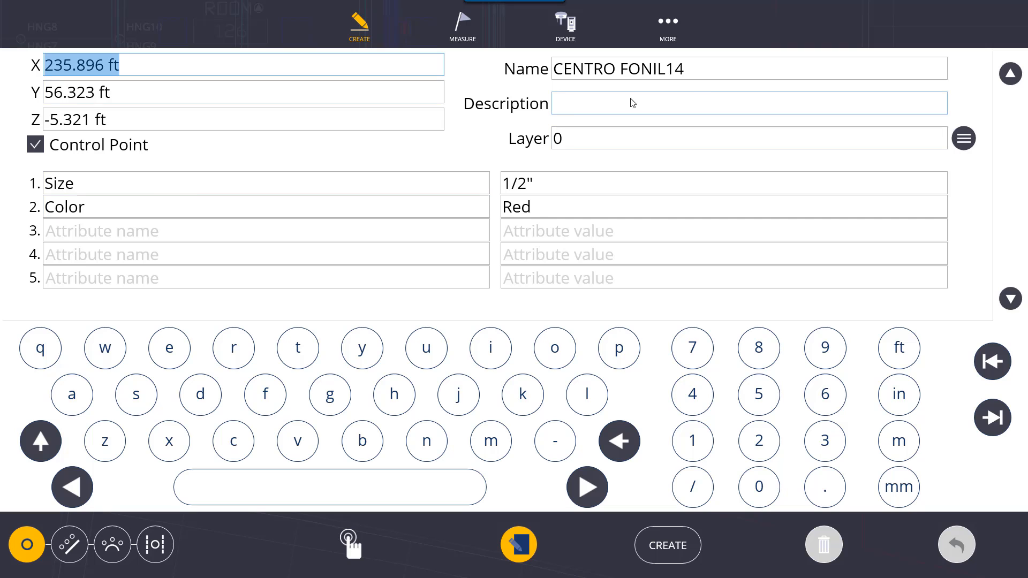
click(704, 84)
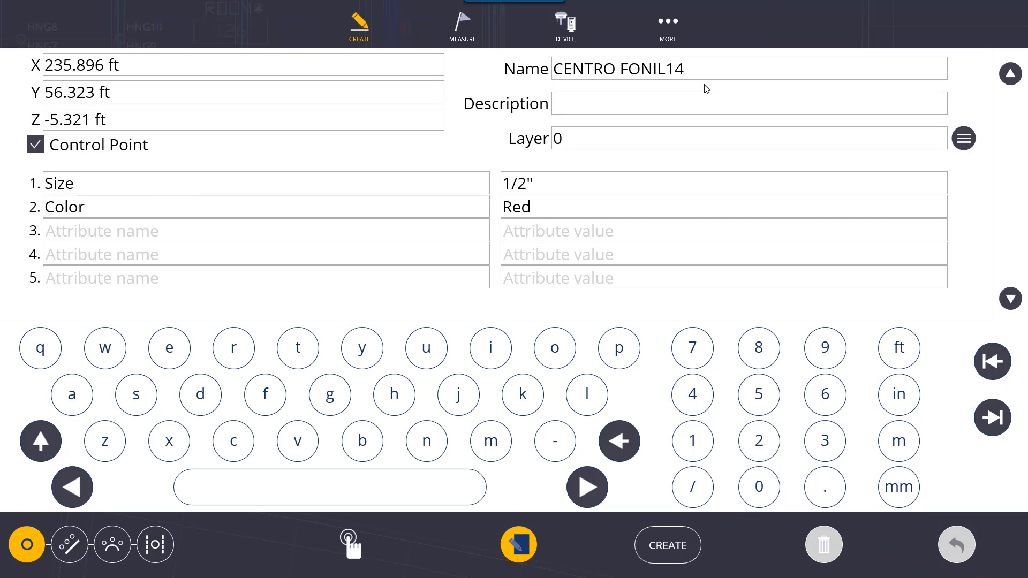
click(683, 555)
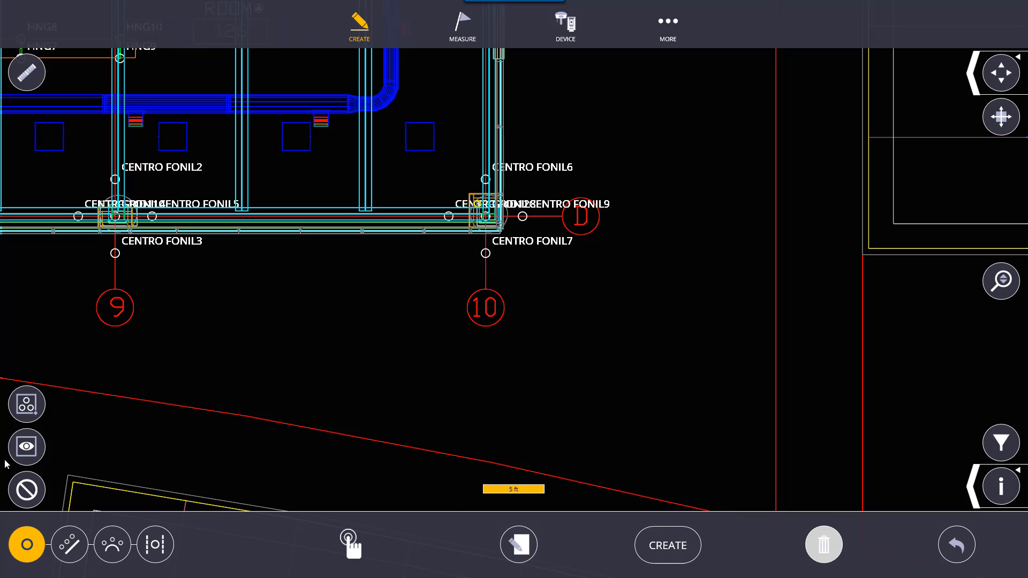
Step: Make the existing point CENTRO FONIL7 a control point and apply the edit
click(30, 492)
click(486, 253)
click(519, 545)
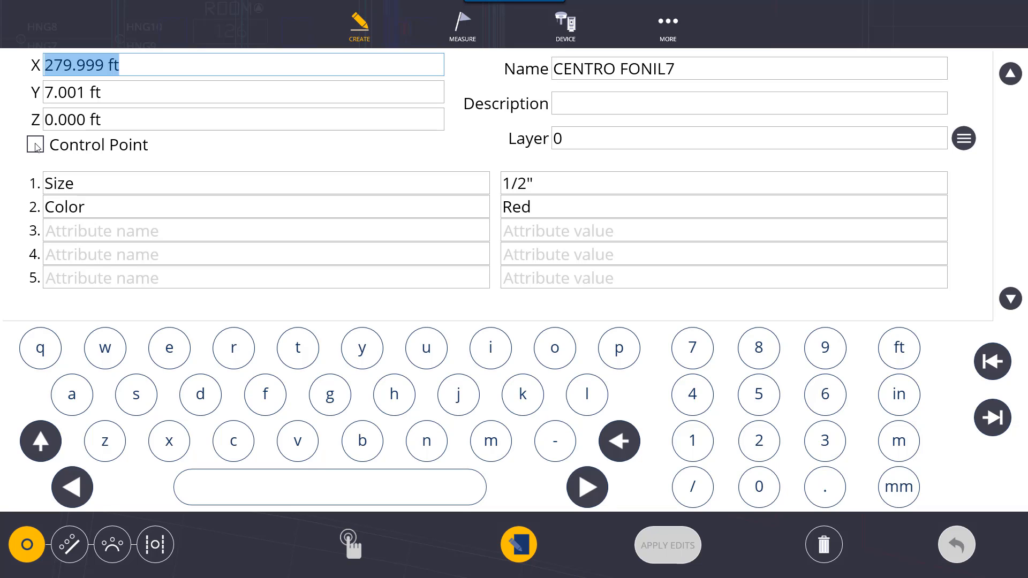
click(34, 144)
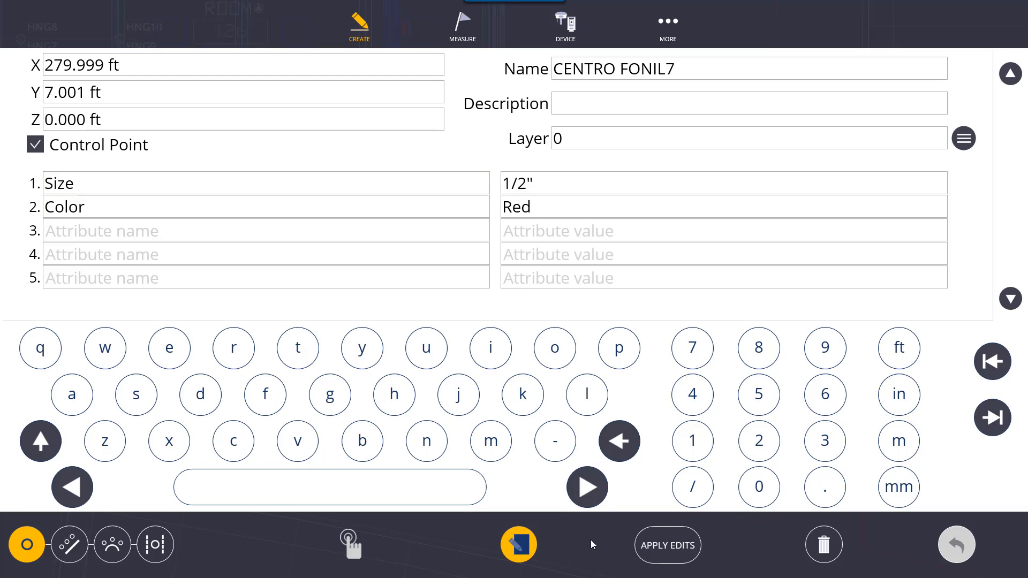
click(664, 552)
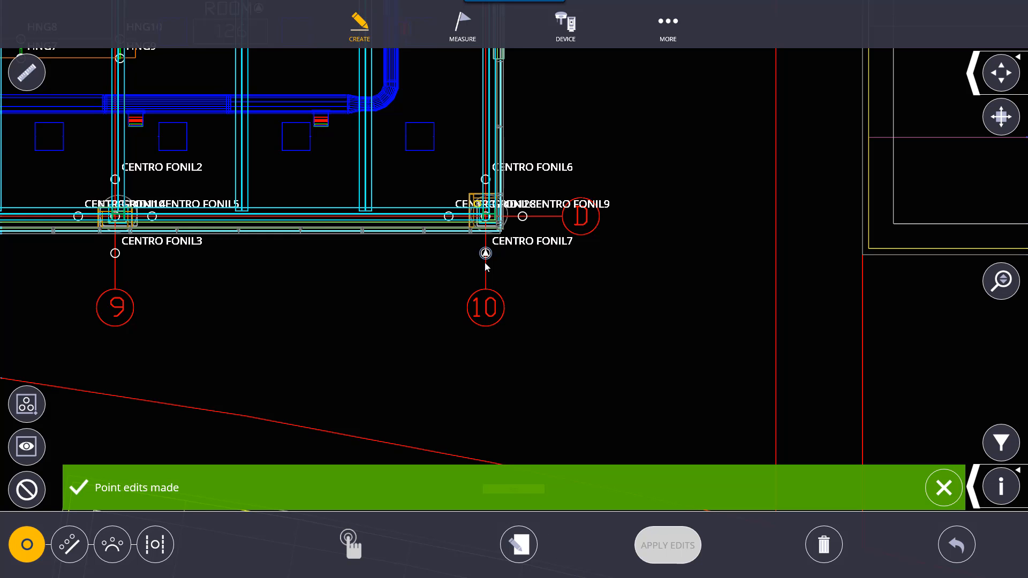
Step: Remove the control point status from CENTRO FONIL7, apply the edit and clear the point selection
scroll(469, 272, down, 3)
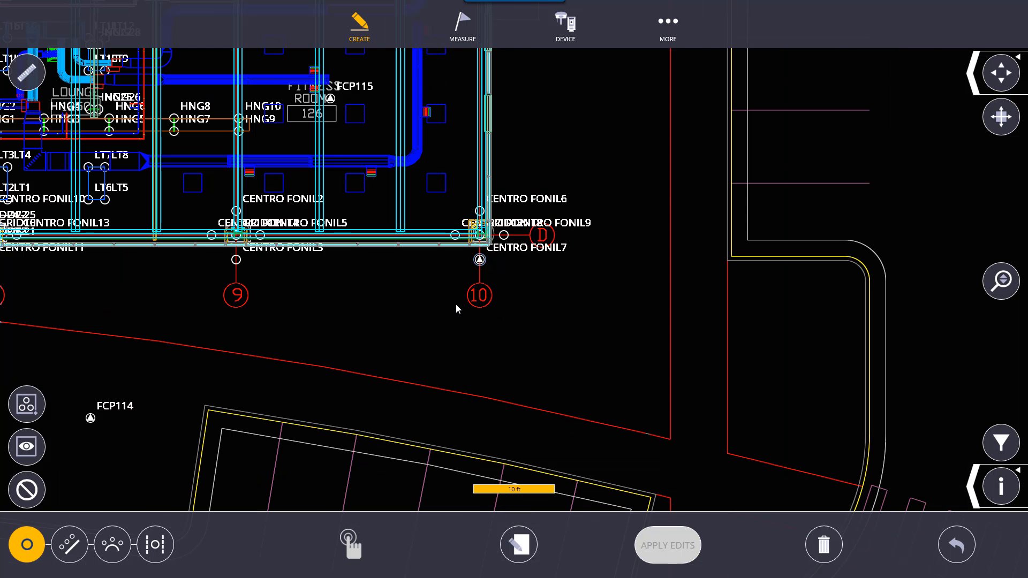
drag(280, 405, 405, 393)
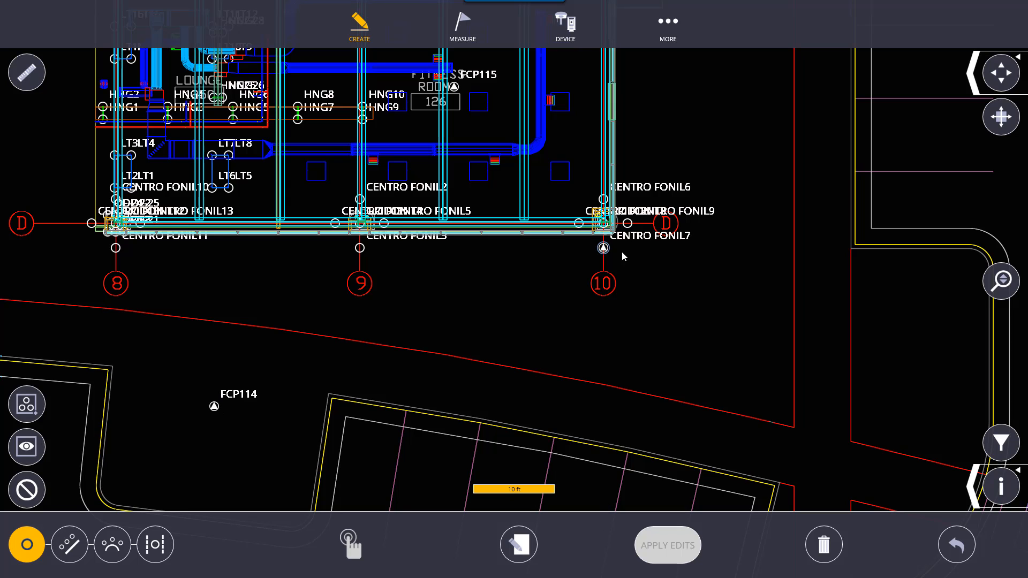
click(515, 547)
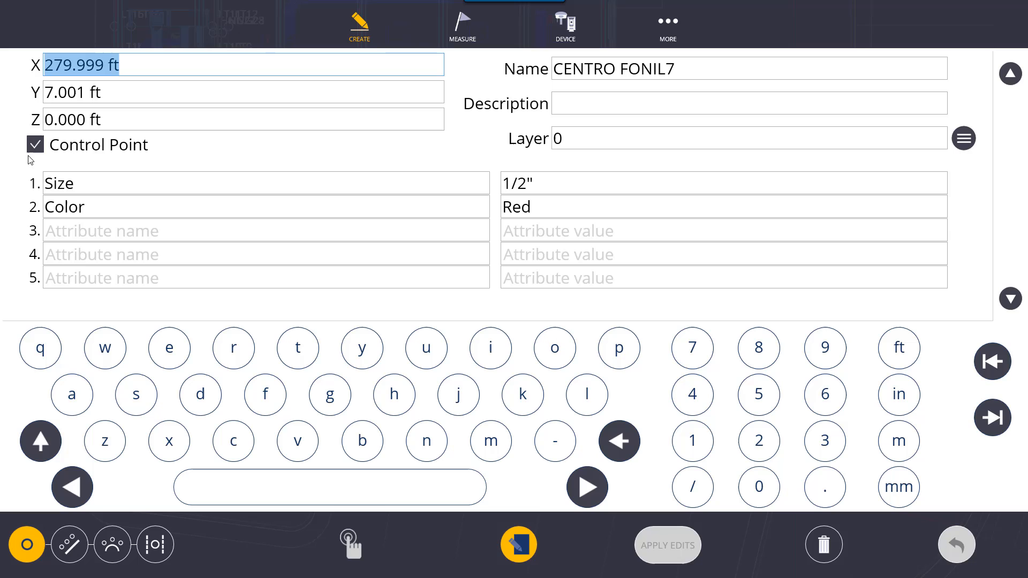
click(36, 143)
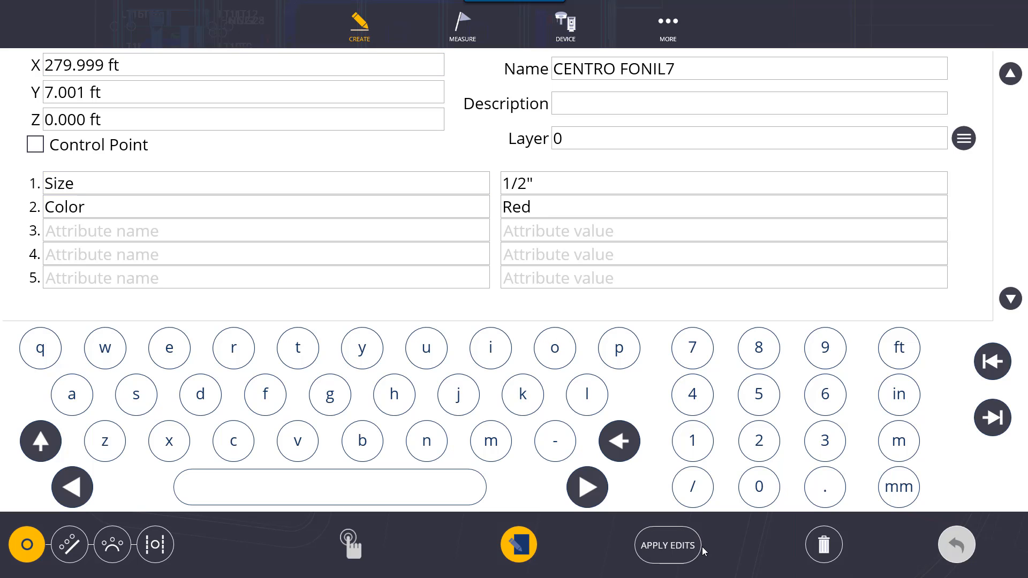
click(670, 546)
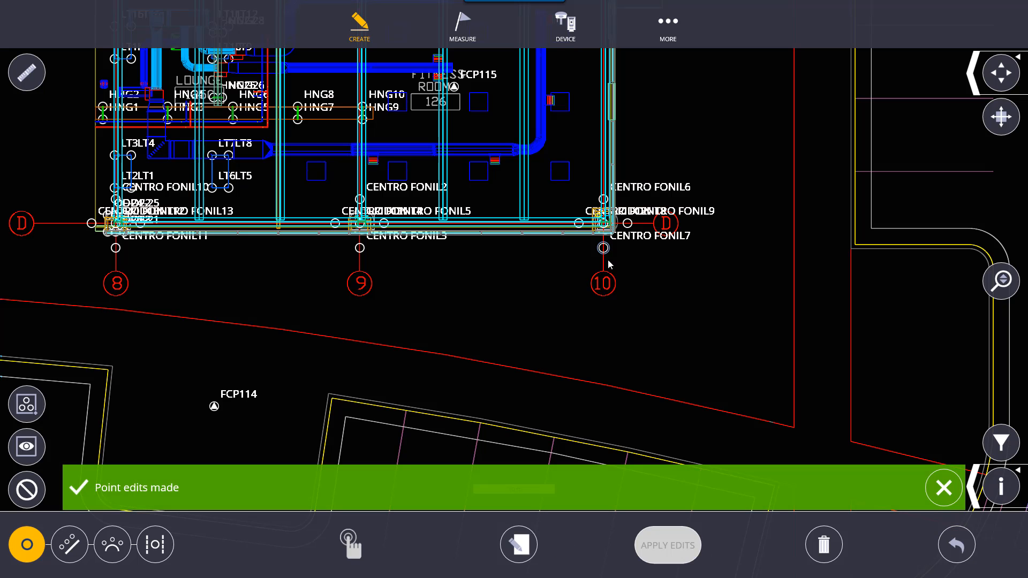
drag(654, 374, 478, 421)
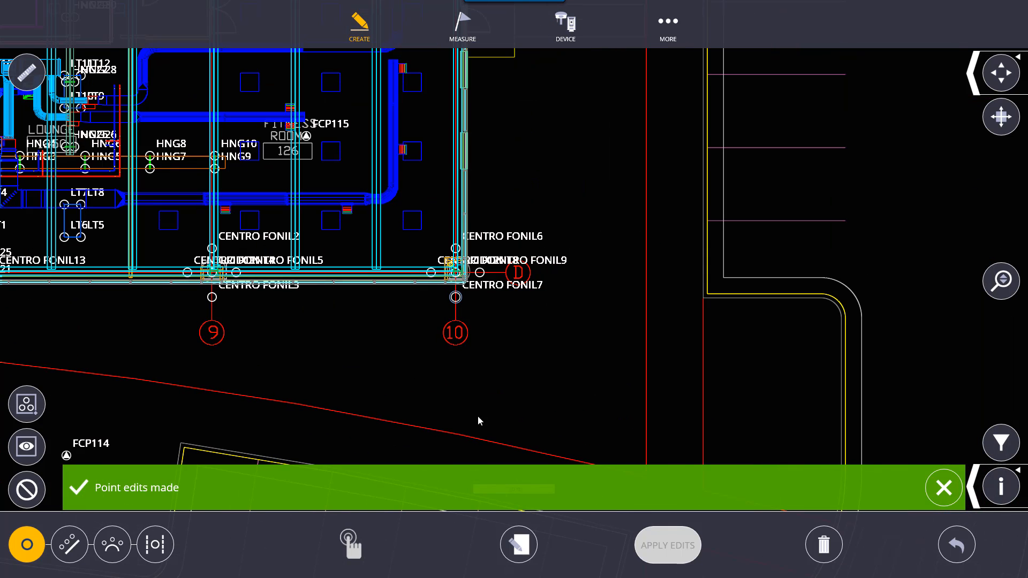
click(20, 492)
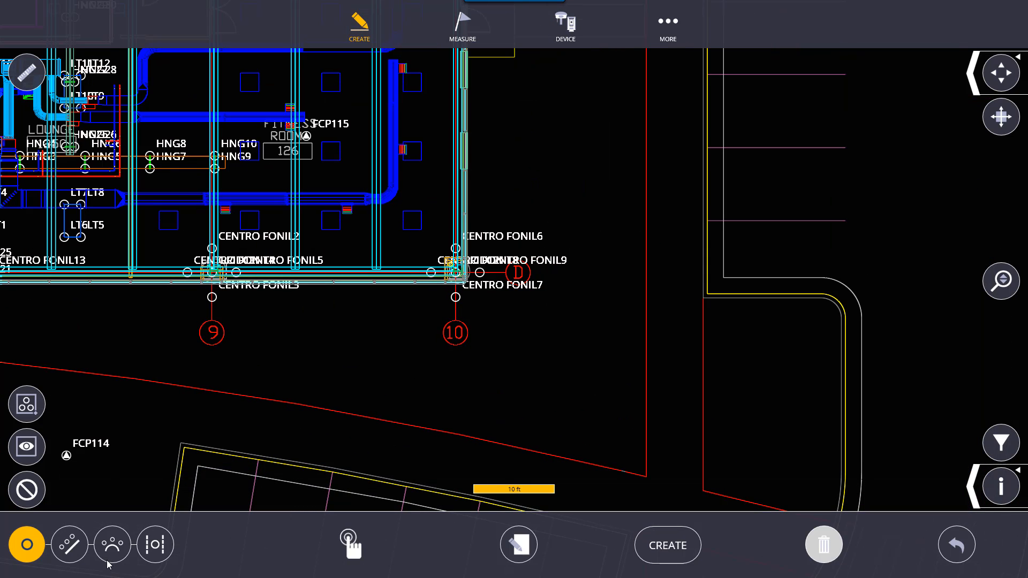
Step: Preview multiple offset points along the line from CENTRO FONIL3 to CENTRO FONIL7 with a 2 ft offset and a 4 ft interval
click(74, 545)
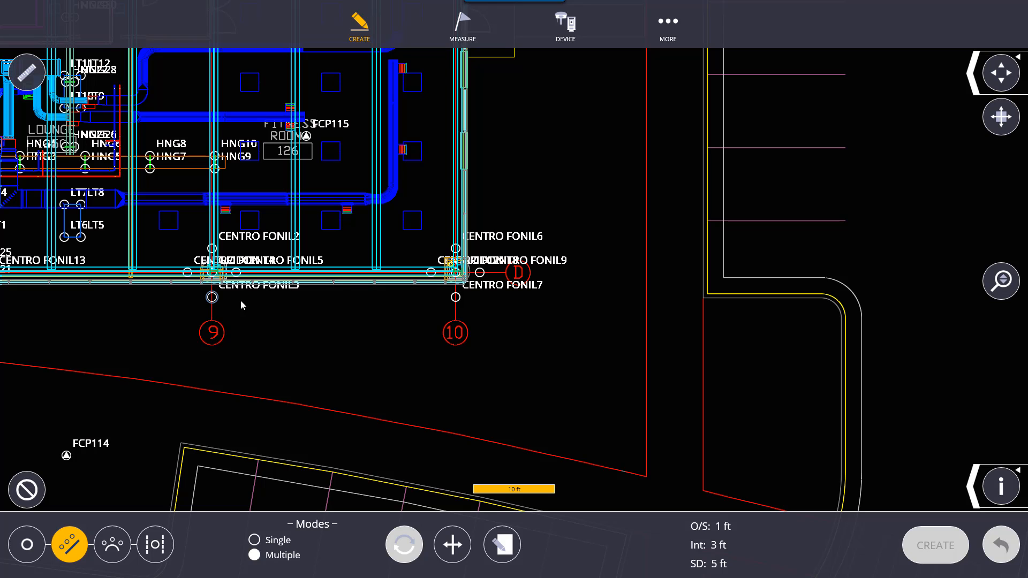
click(455, 297)
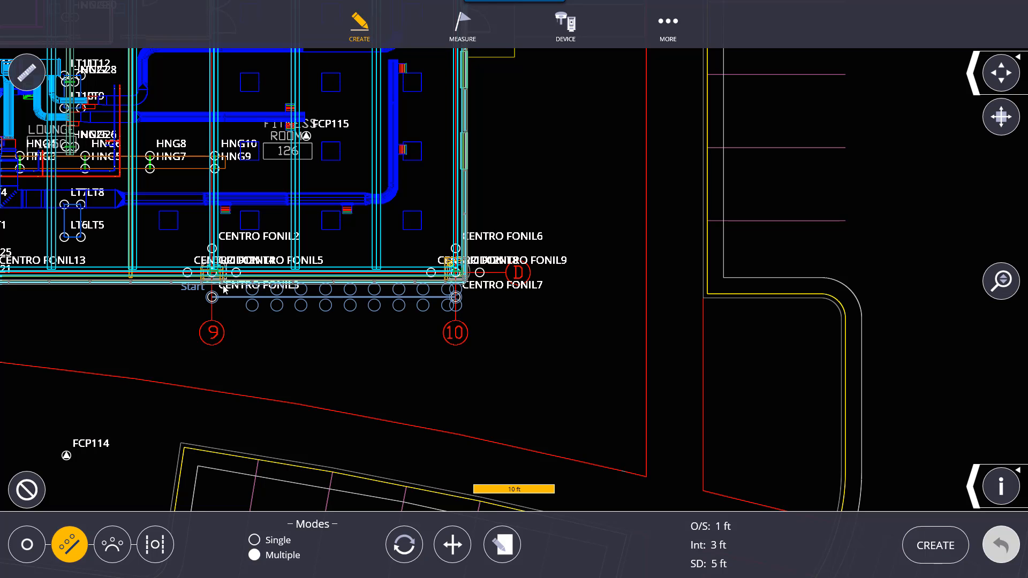
click(502, 545)
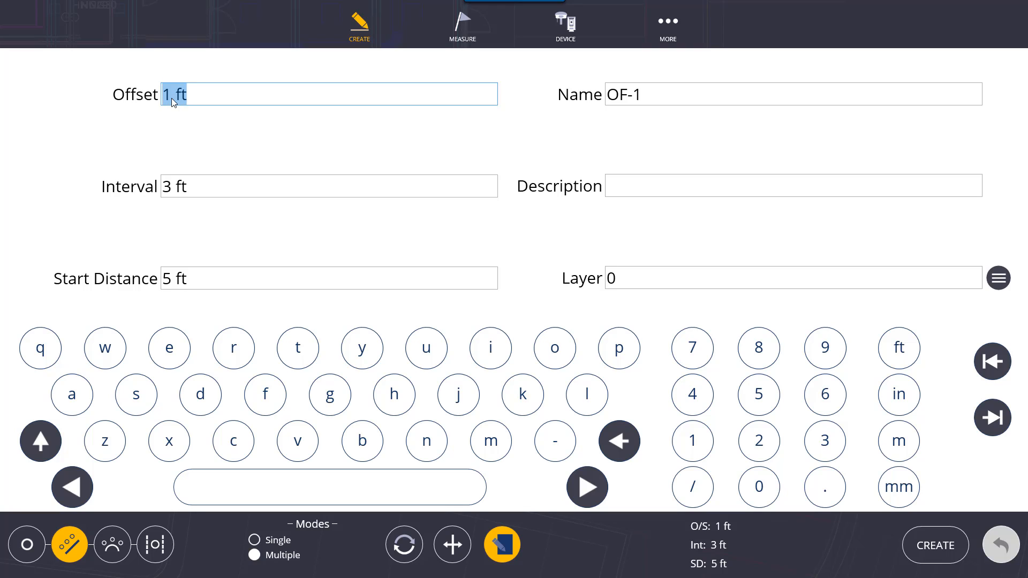
text(2)
click(260, 193)
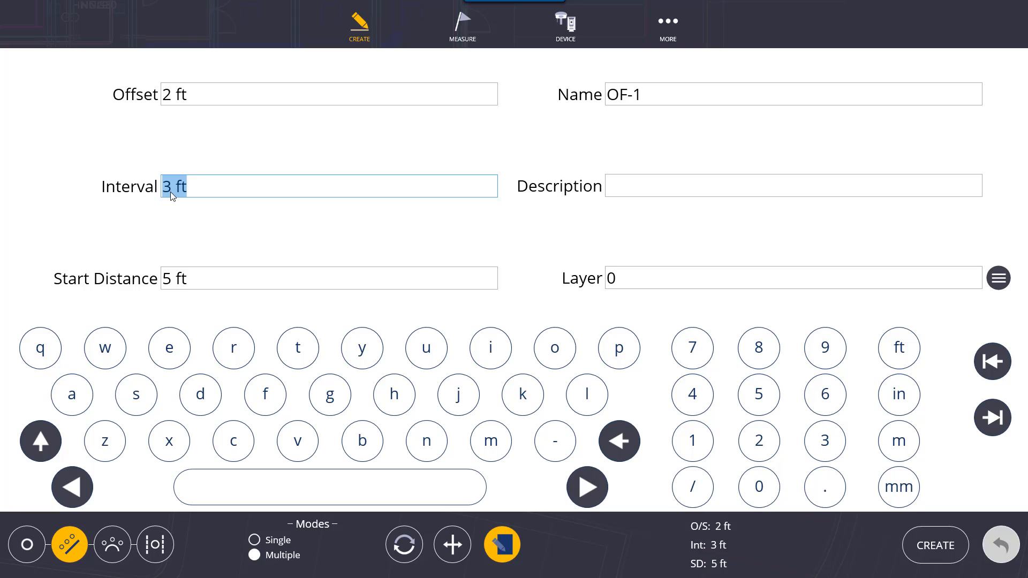
drag(171, 192, 160, 195)
text(4)
click(217, 283)
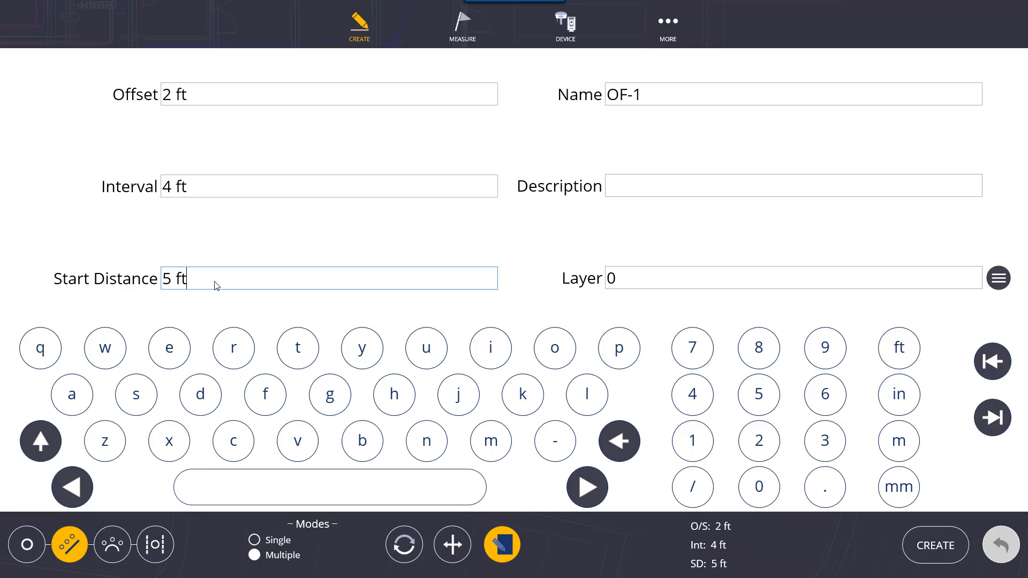
click(519, 546)
scroll(272, 352, up, 2)
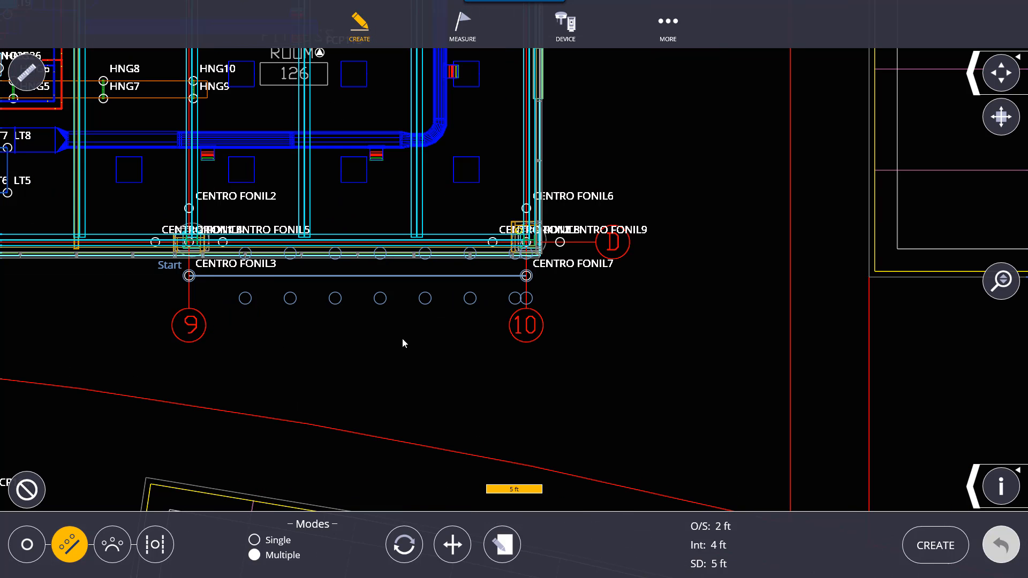
scroll(312, 413, up, 3)
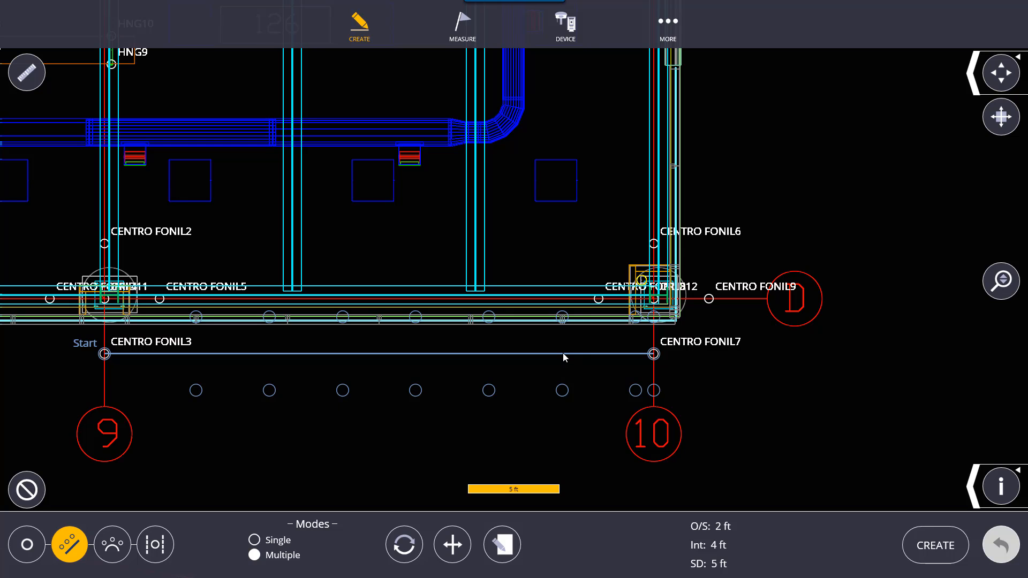
Step: Switch the previewed offset points between the two sides of the line, leaving them only on the building side
click(455, 539)
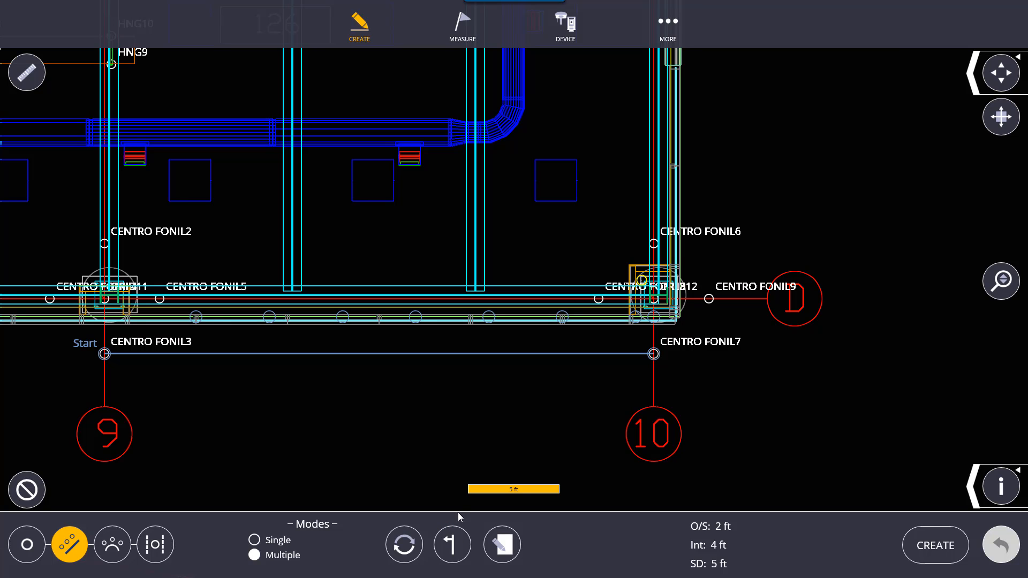
scroll(219, 317, up, 5)
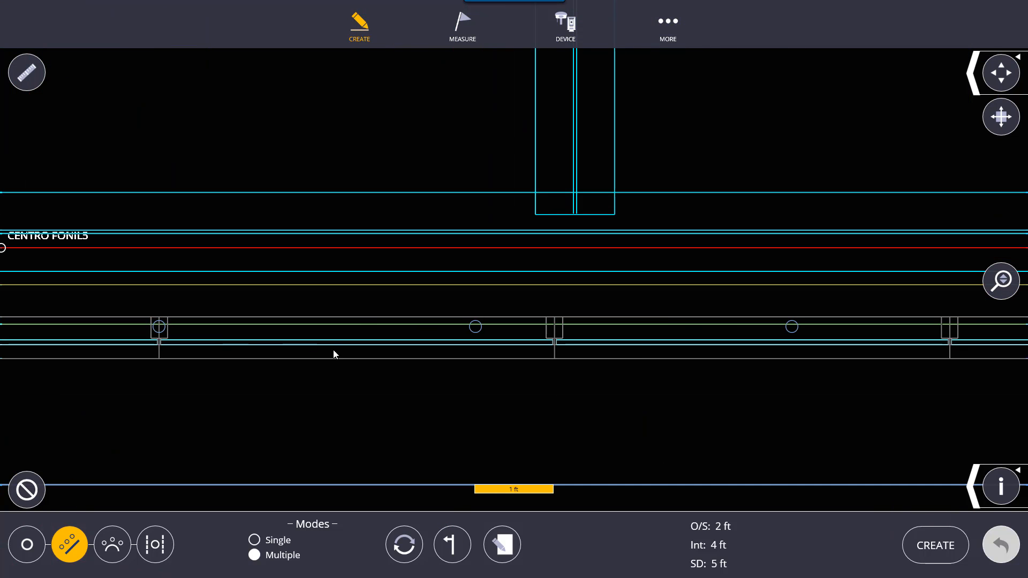
scroll(541, 415, down, 4)
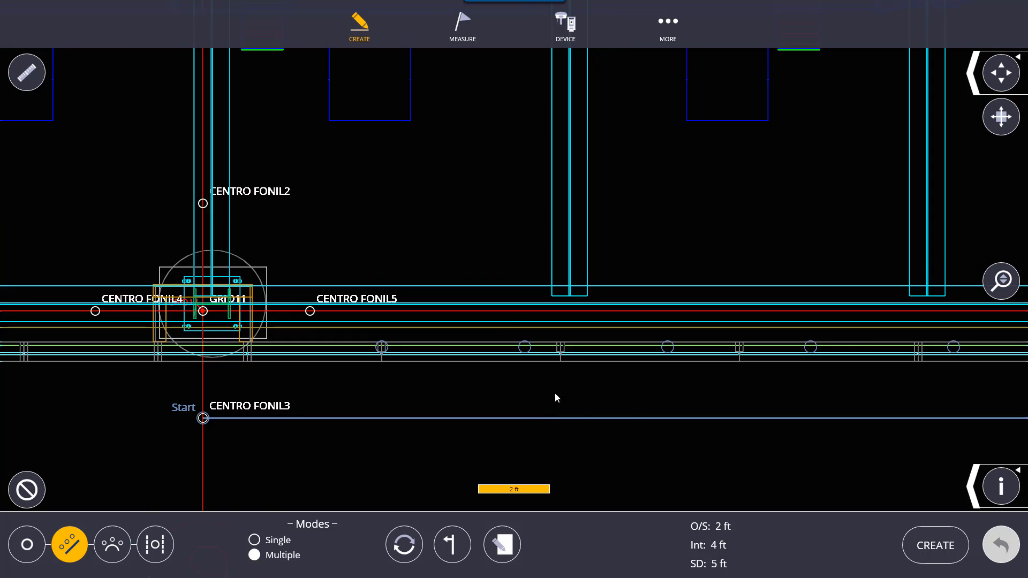
scroll(552, 381, down, 2)
drag(664, 457, 542, 336)
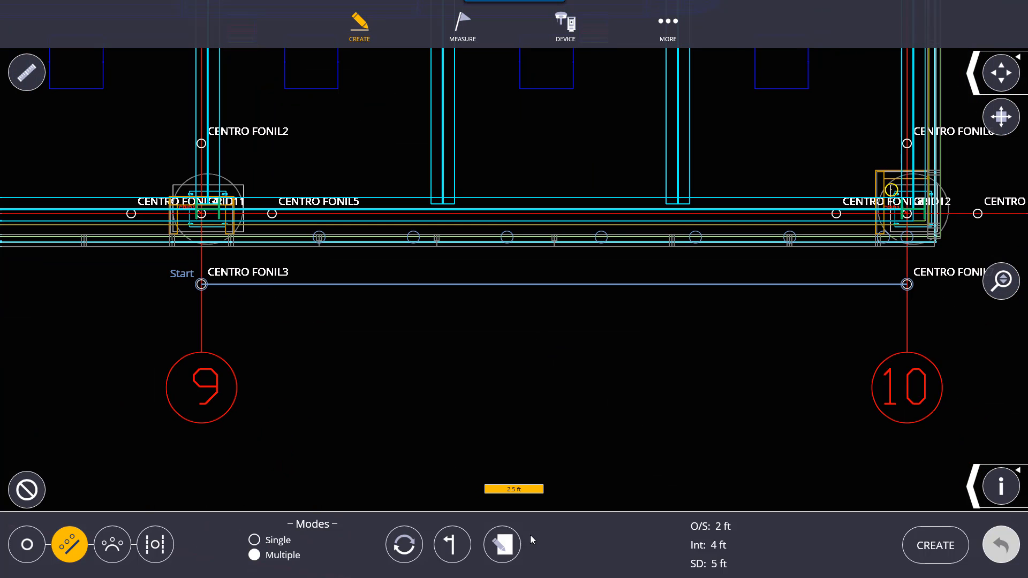
click(457, 554)
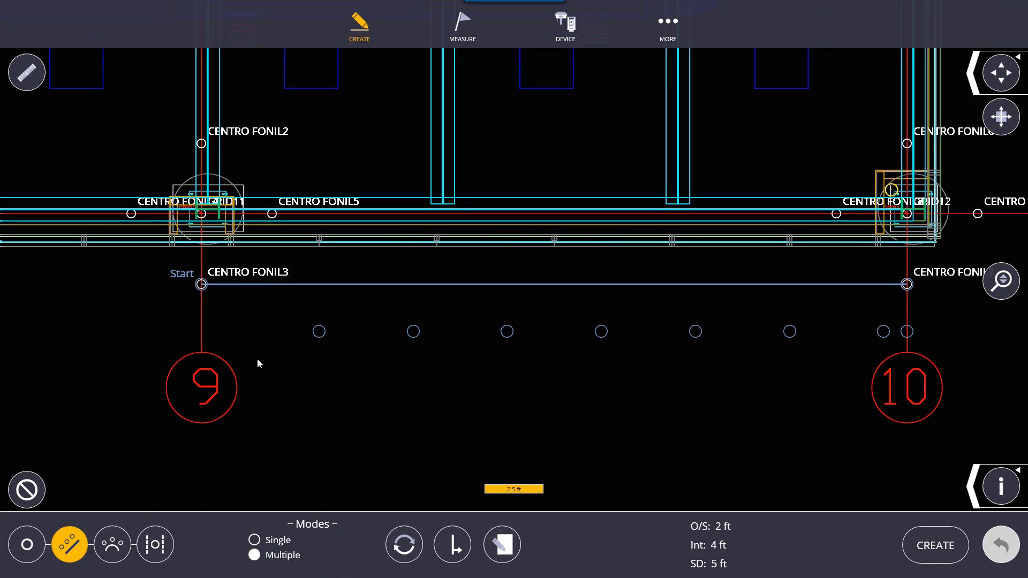
click(462, 535)
click(455, 554)
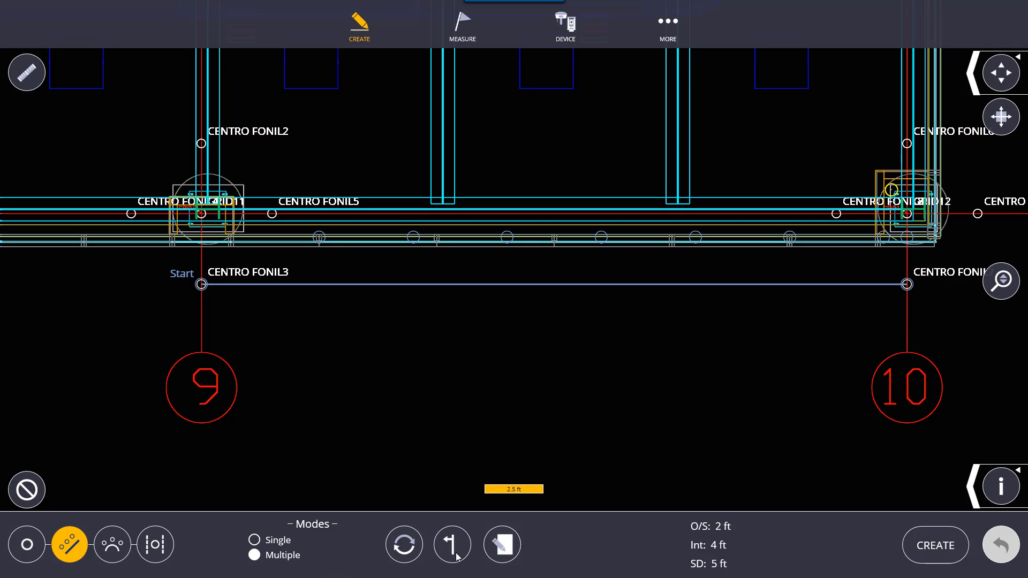
Step: Change the line offset mode to Single, review its offset and start distance settings, and clear the selected points
click(285, 541)
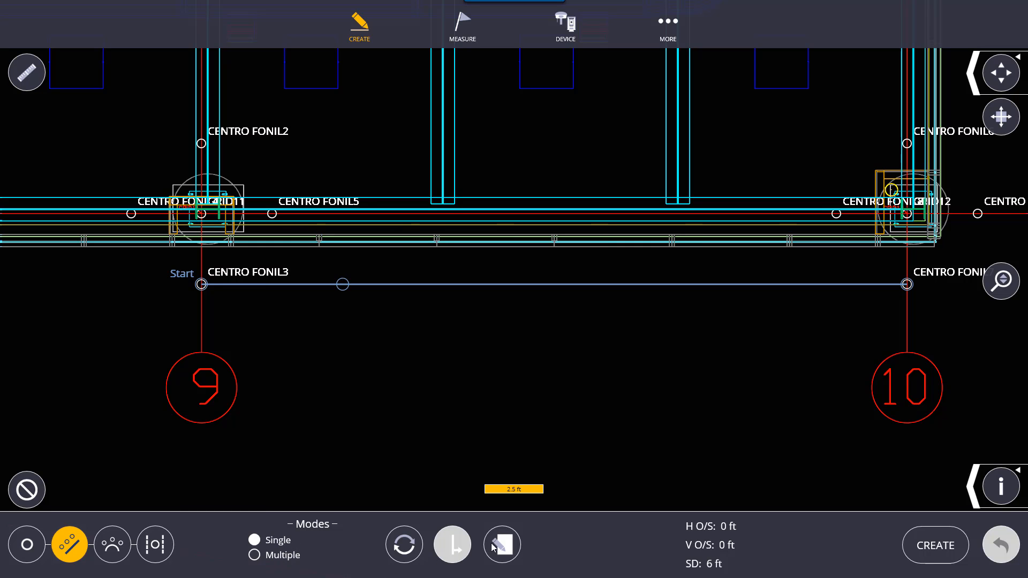
click(504, 545)
click(504, 545)
click(504, 545)
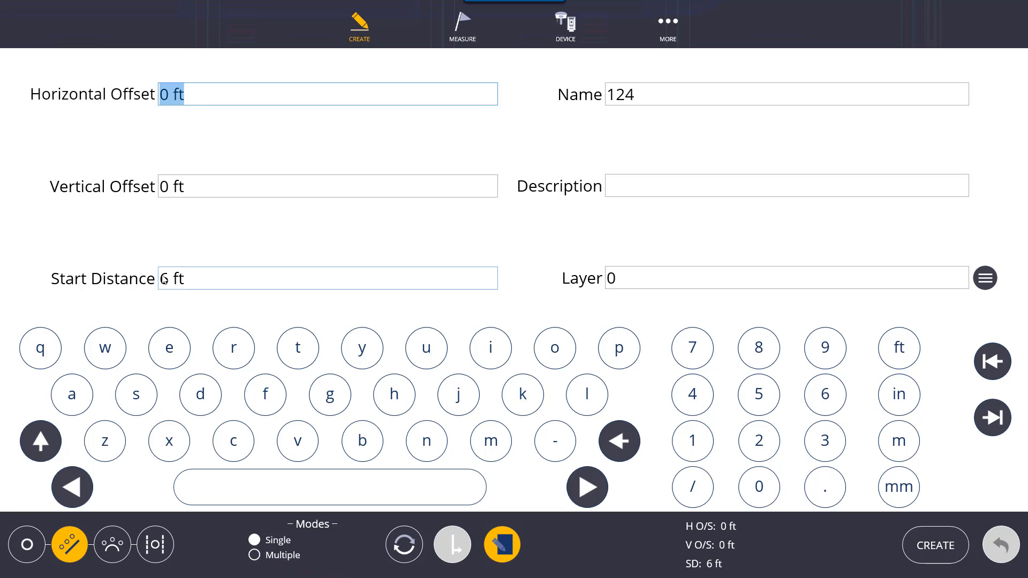
click(509, 556)
click(30, 489)
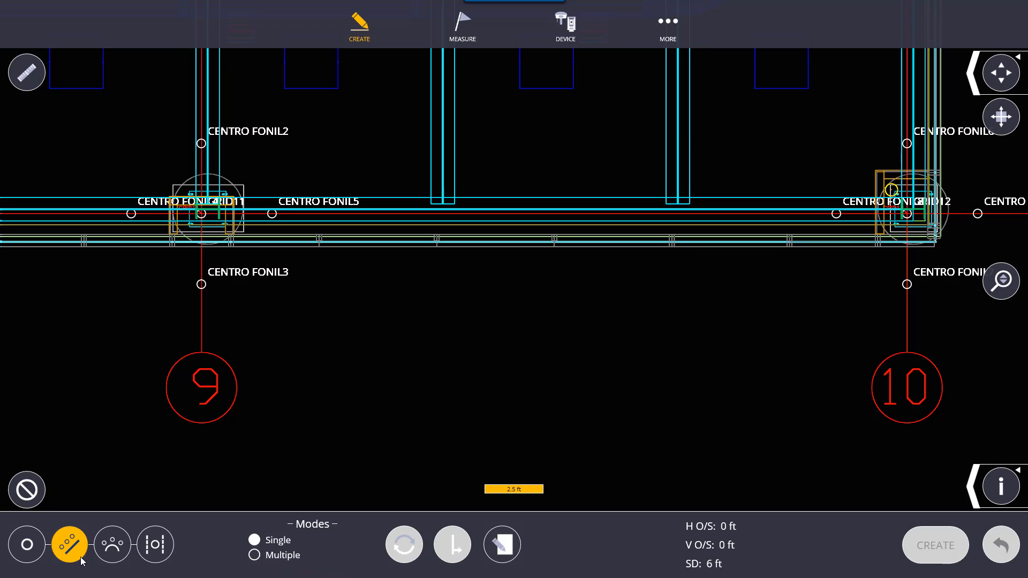
Step: Preview points along an arc from CENTRO FONIL3 to CENTRO FONIL7 and review the arc's offset, interval, start distance and radius settings
click(114, 545)
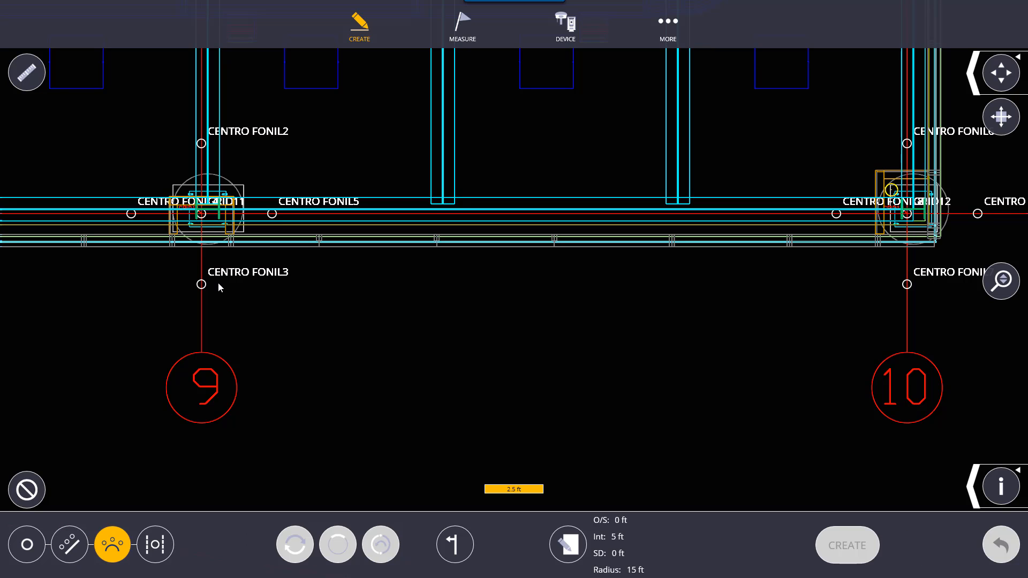
click(201, 285)
click(907, 284)
mouse_move(750, 372)
mouse_down()
mouse_move(557, 329)
mouse_move(628, 419)
mouse_up()
scroll(559, 322, down, 2)
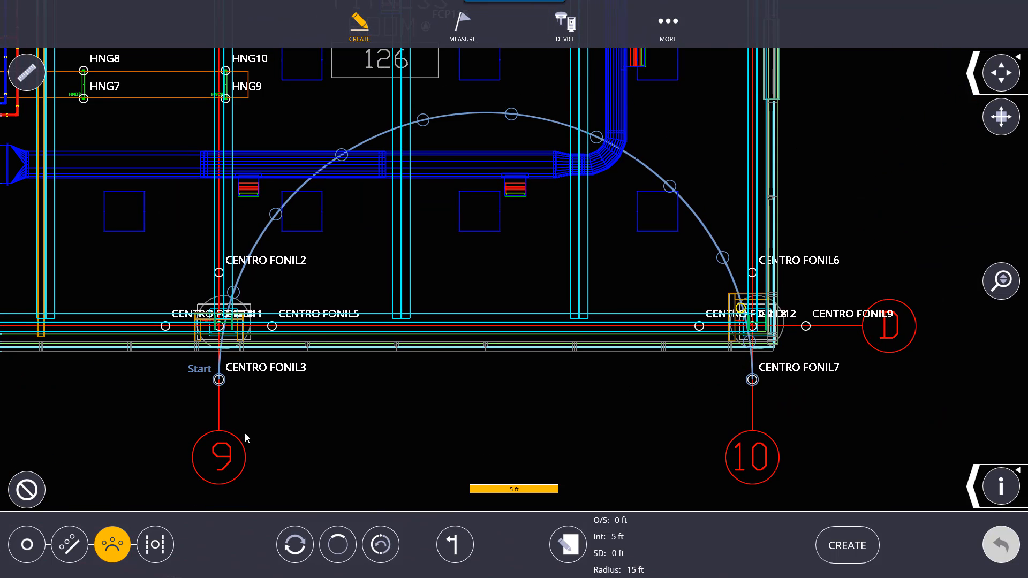
click(566, 545)
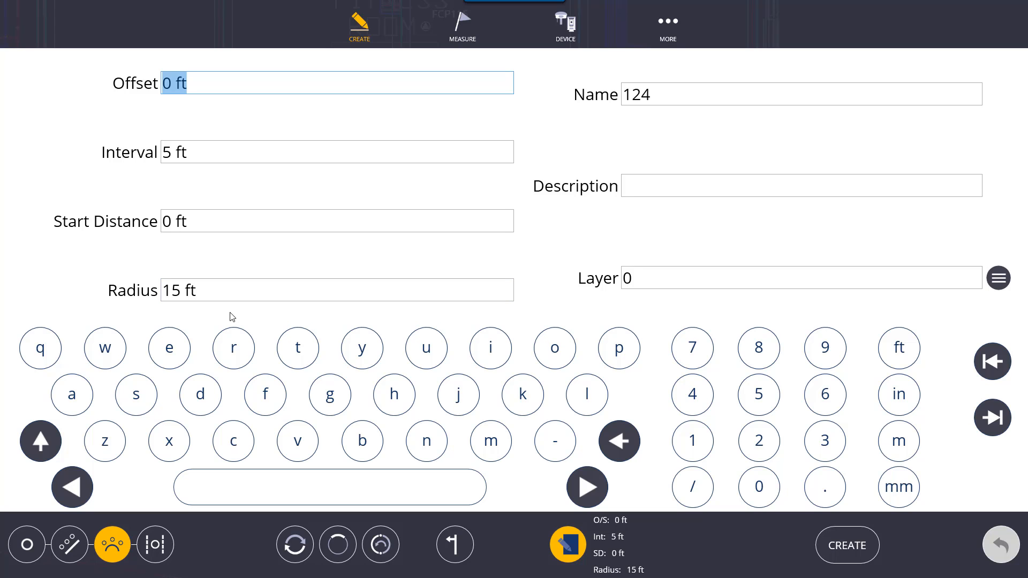
click(574, 542)
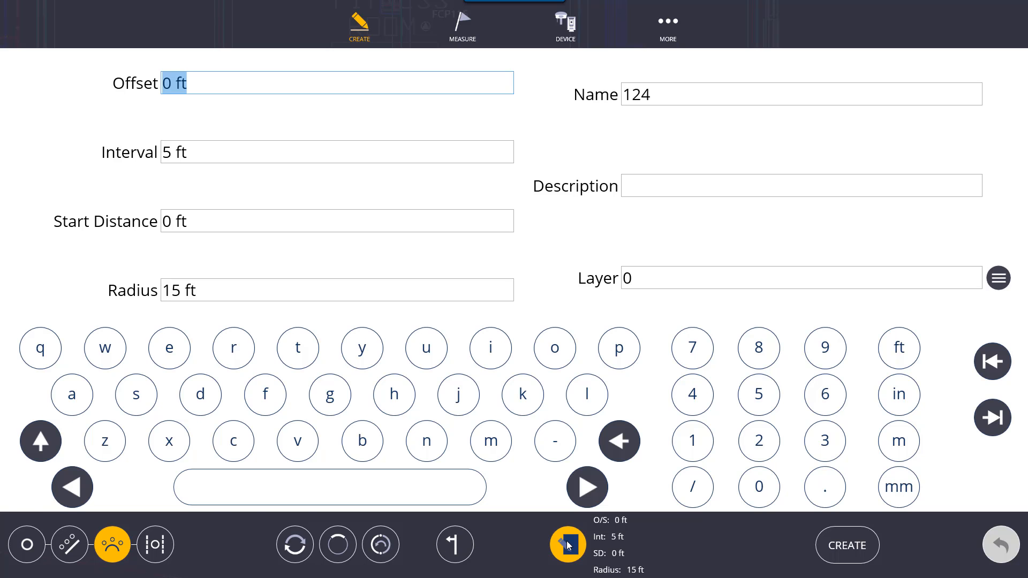
click(567, 542)
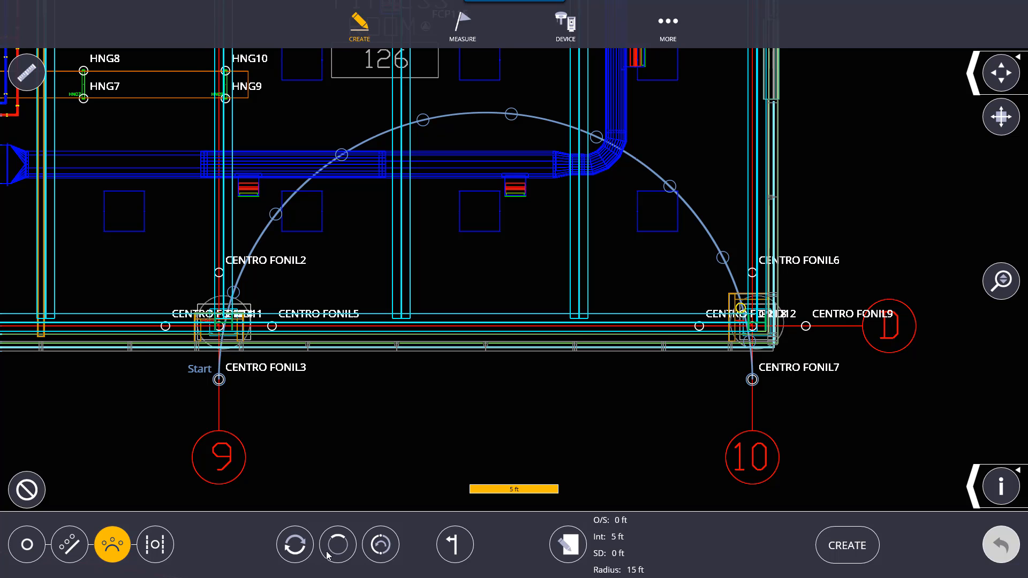
Step: Swap the previewed arc's start between its two end points, leaving the start at CENTRO FONIL7
click(288, 548)
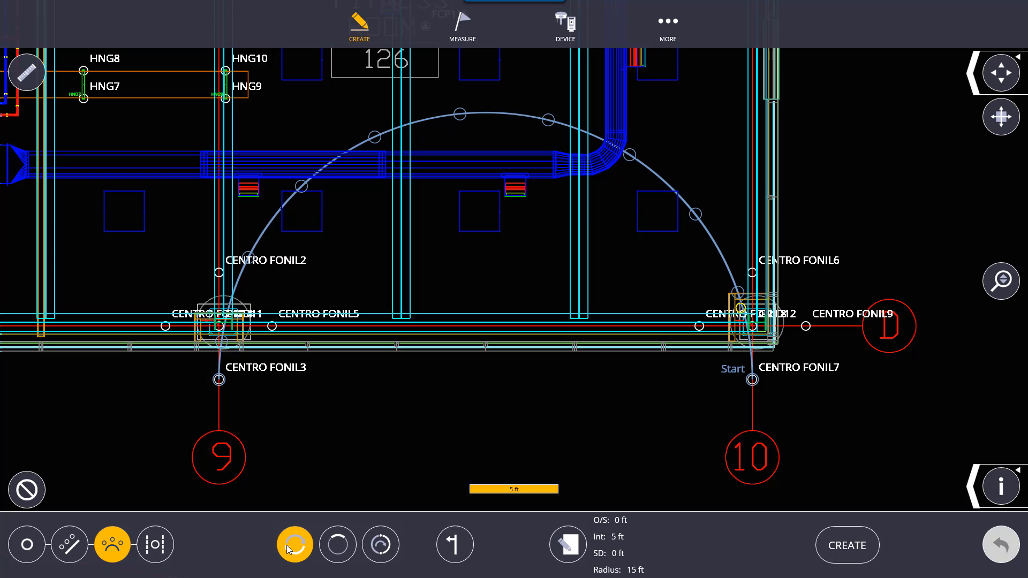
click(287, 549)
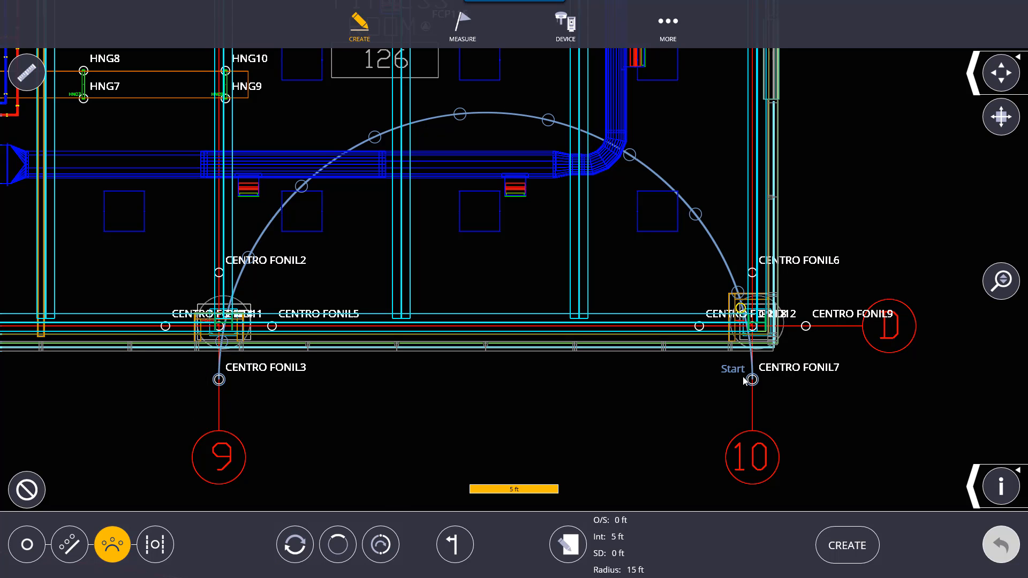
click(298, 551)
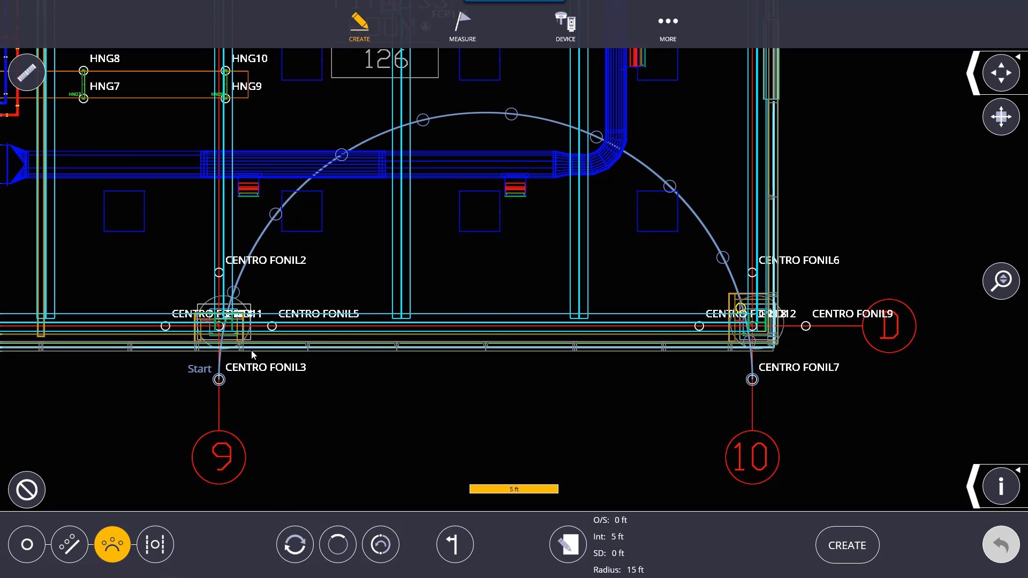
click(295, 545)
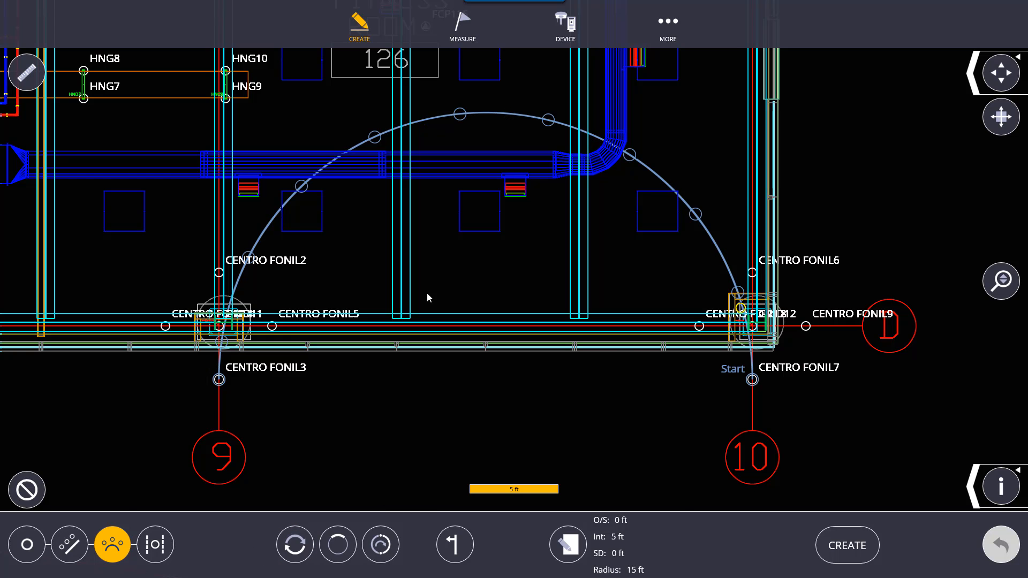
middle_drag(457, 449, 381, 277)
scroll(381, 276, down, 1)
middle_drag(392, 393, 402, 536)
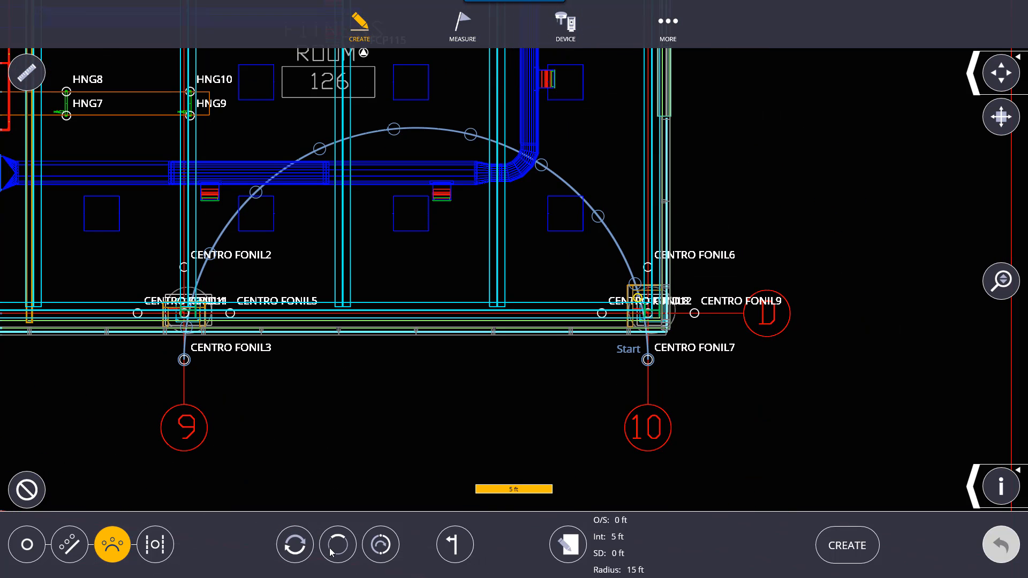
Step: Try the alternate arc size and the flipped arc on the preview, and clear the selected points
click(330, 552)
click(335, 547)
click(335, 547)
click(380, 548)
click(380, 547)
click(380, 547)
click(42, 498)
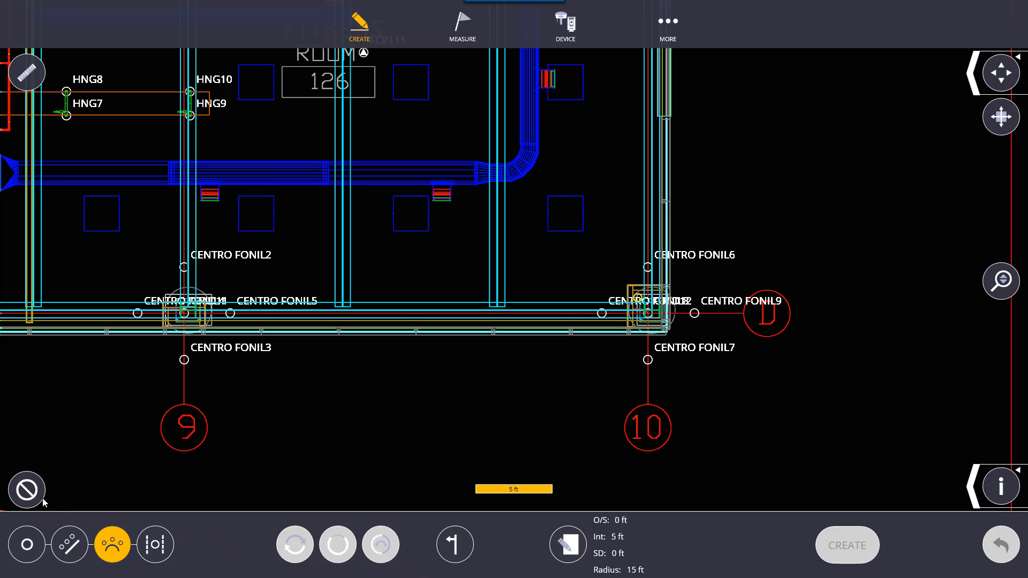
Step: Preview a center point between the two outer edge lines of the vertical beam nearest grid line 10
click(154, 553)
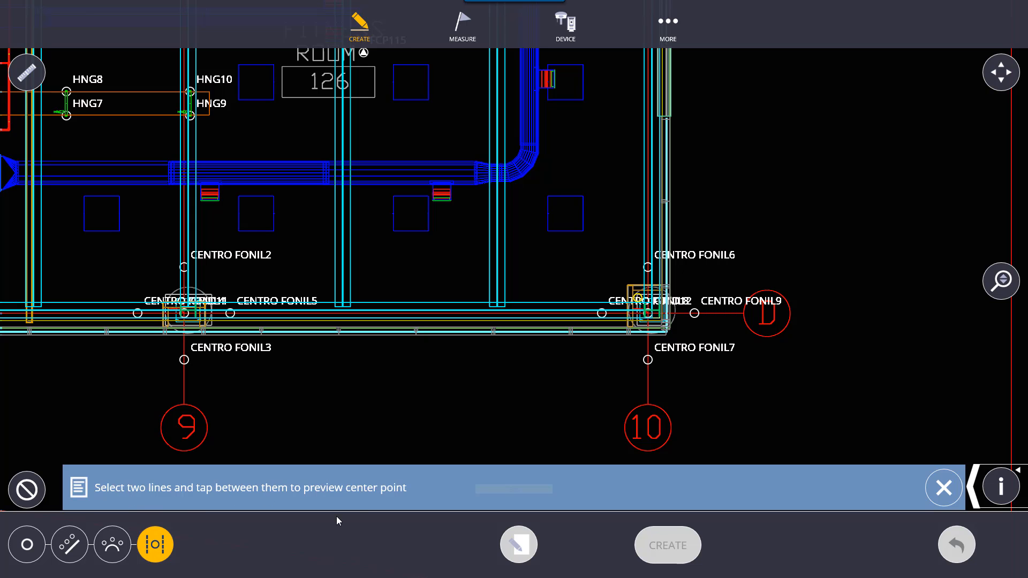
scroll(573, 280, up, 5)
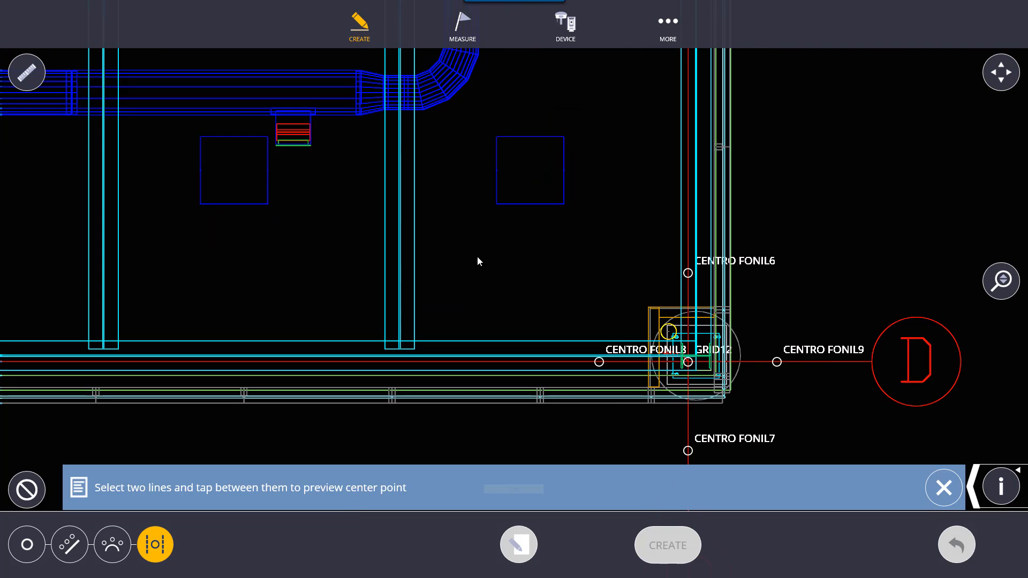
scroll(388, 303, up, 2)
click(364, 317)
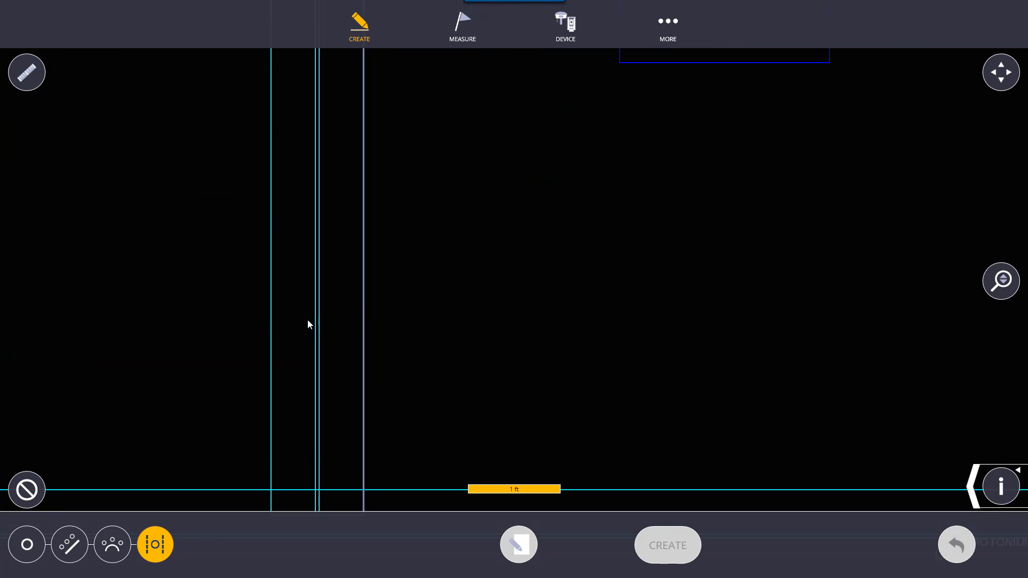
click(270, 322)
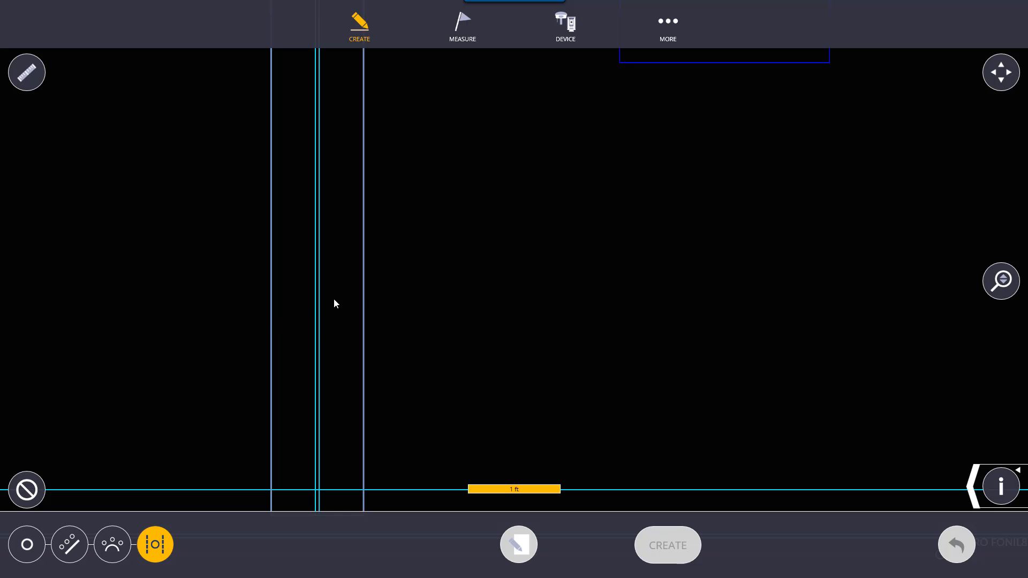
click(349, 389)
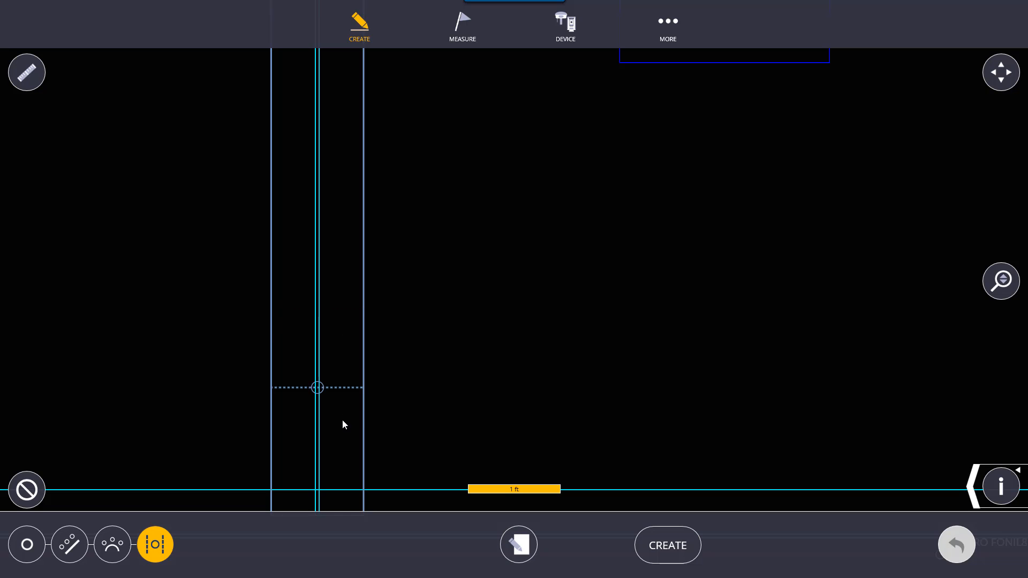
Step: Try the previewed center point at several positions along the beam, and clear the selected lines
click(342, 419)
click(346, 320)
click(349, 218)
click(352, 304)
click(346, 377)
scroll(387, 378, down, 4)
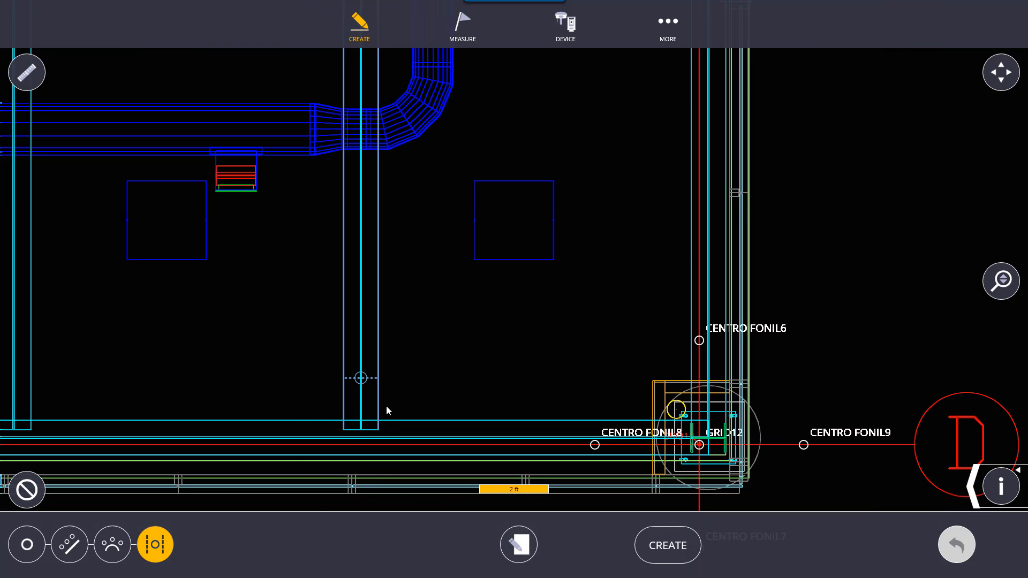
click(27, 489)
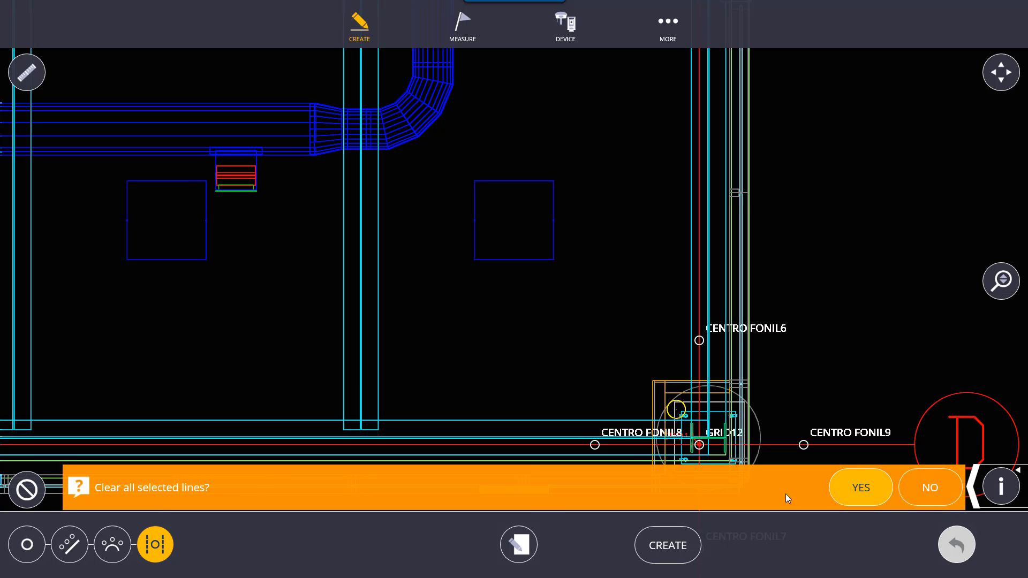
click(860, 487)
Step: Turn on touch placement for single points and preview a point in the open area outside the building beyond grid line 10
click(31, 555)
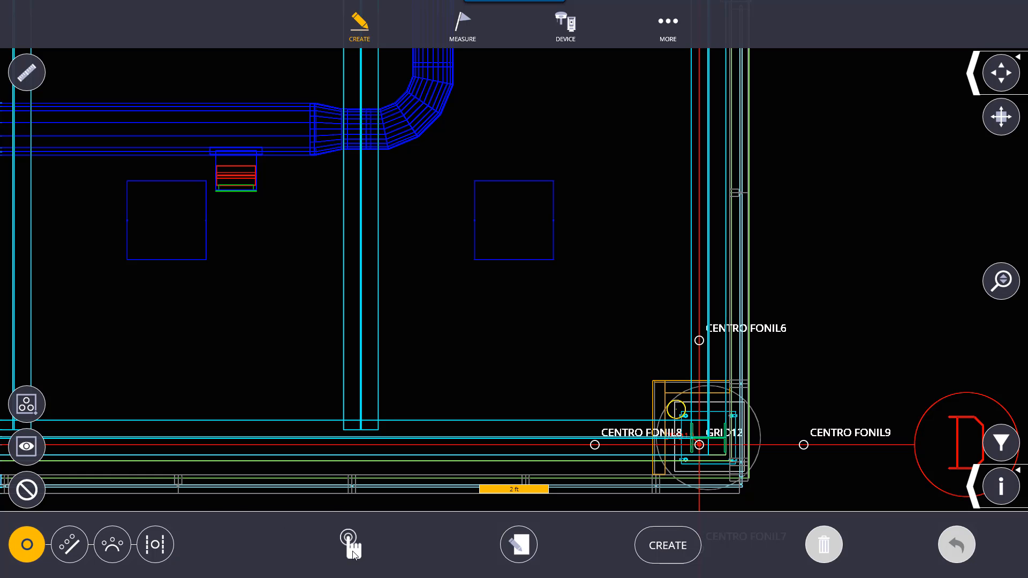
click(352, 547)
scroll(565, 504, down, 4)
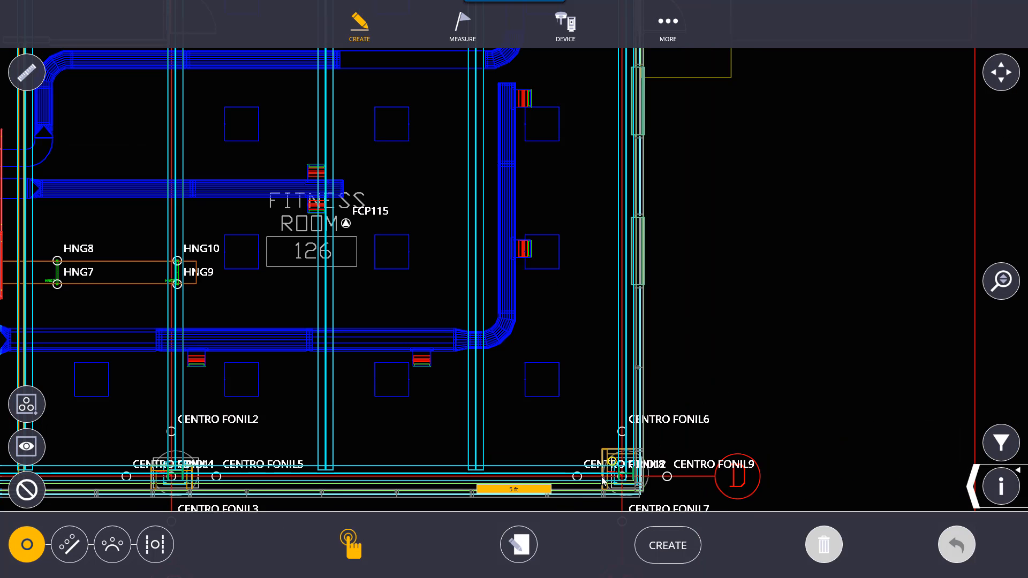
drag(573, 271, 359, 207)
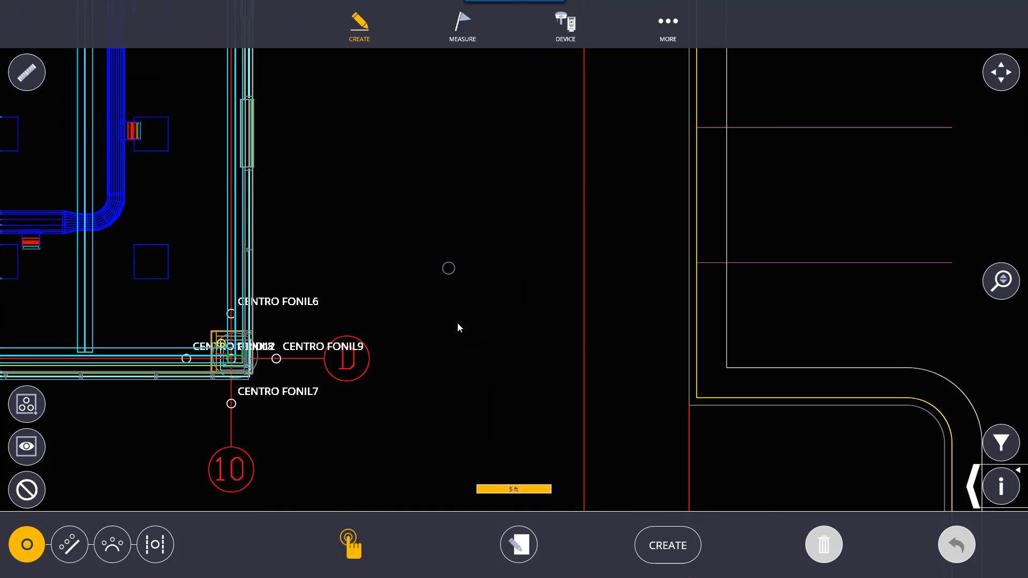
click(466, 344)
Step: Reposition the previewed point several times in the open area outside the building, and clear it
click(467, 265)
click(493, 166)
click(408, 187)
click(428, 316)
click(452, 272)
scroll(535, 369, down, 5)
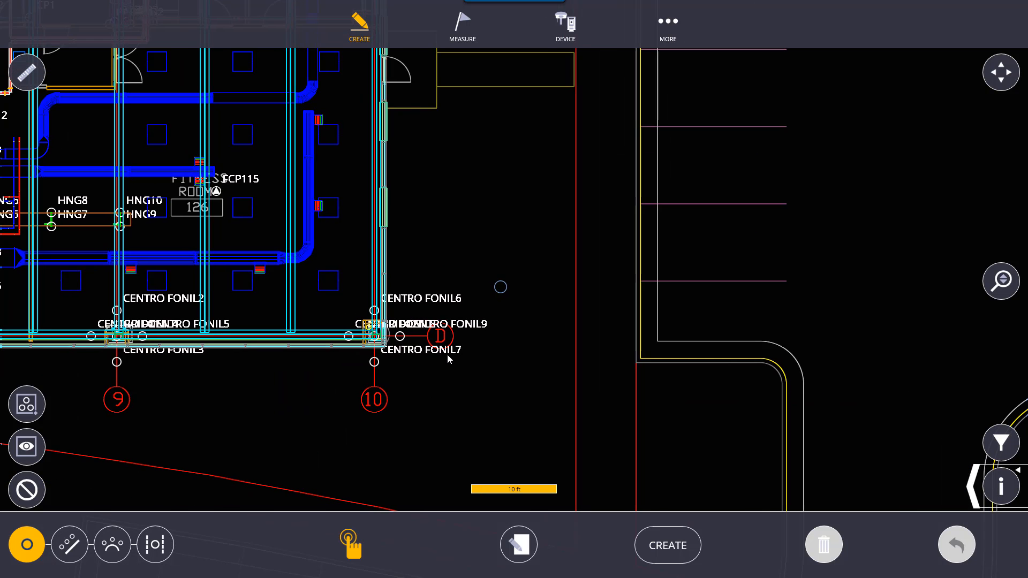
drag(431, 408, 448, 355)
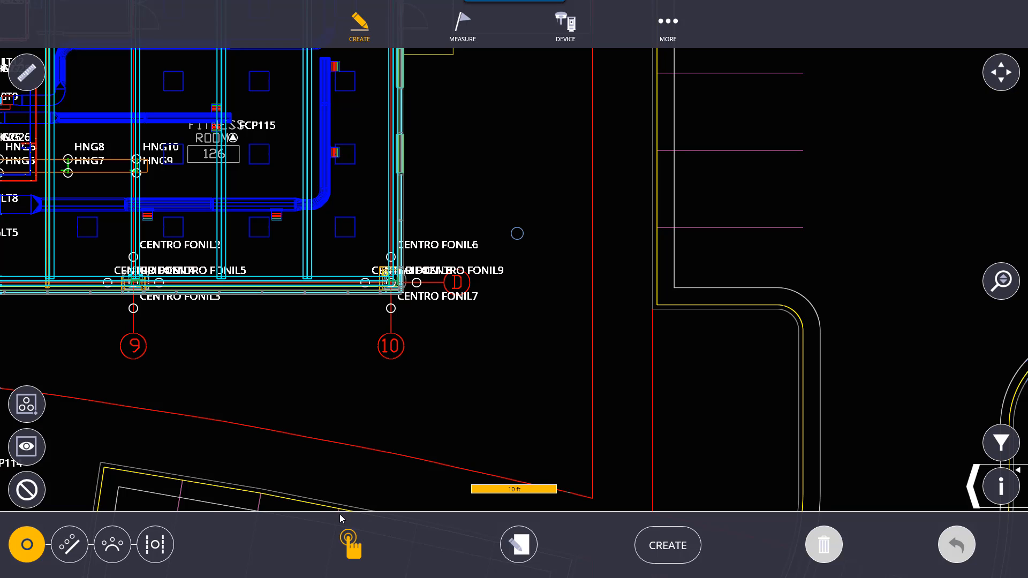
click(28, 490)
click(29, 490)
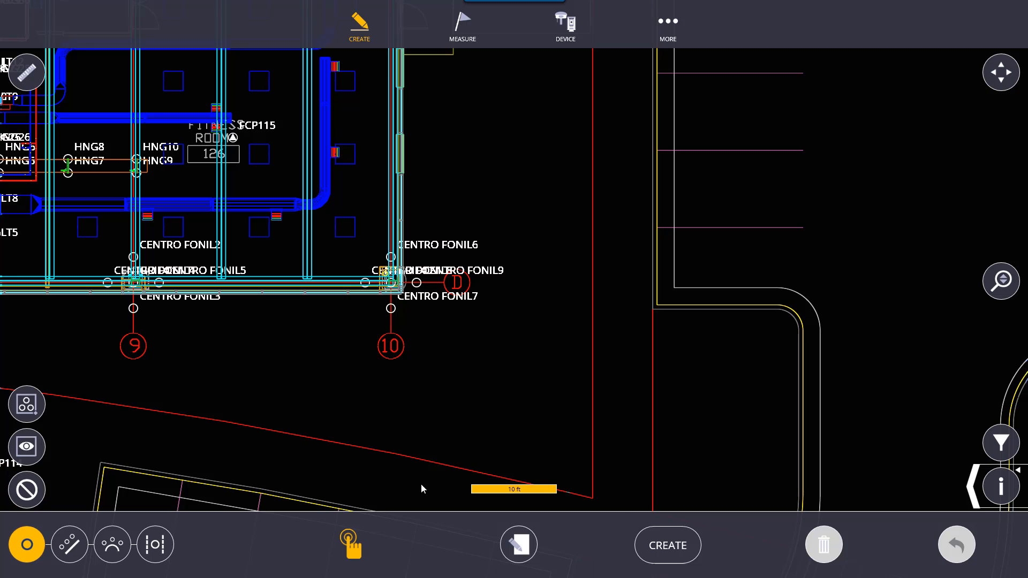
Step: Window-select the points around grid intersection D-10, delete them and undo the deletion
click(32, 405)
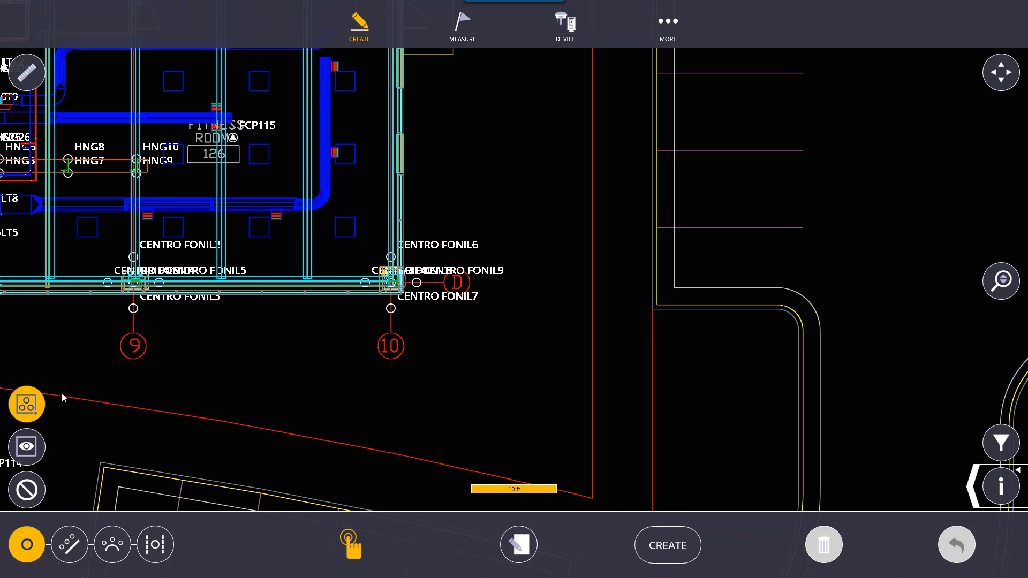
drag(565, 185, 336, 413)
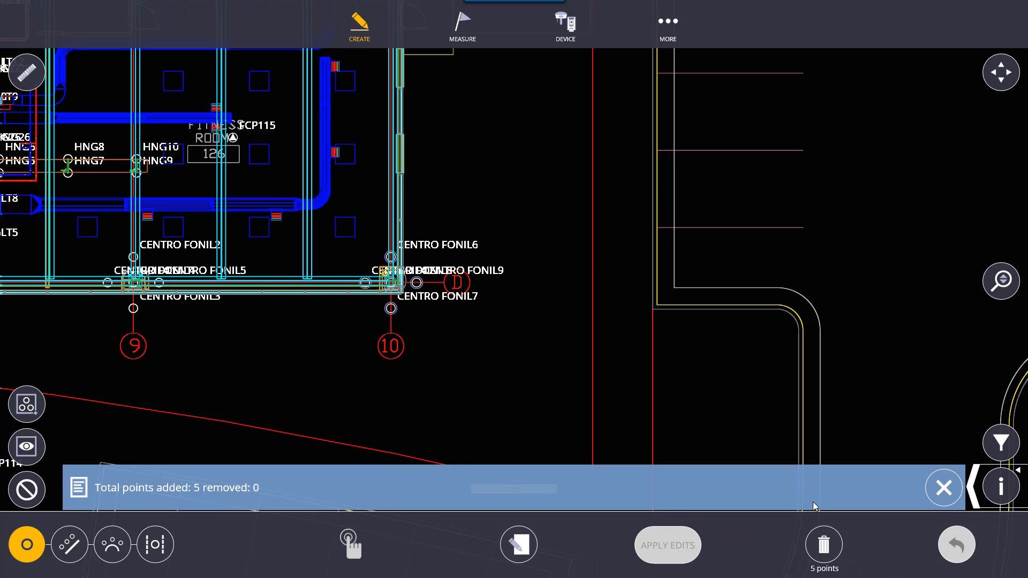
click(824, 547)
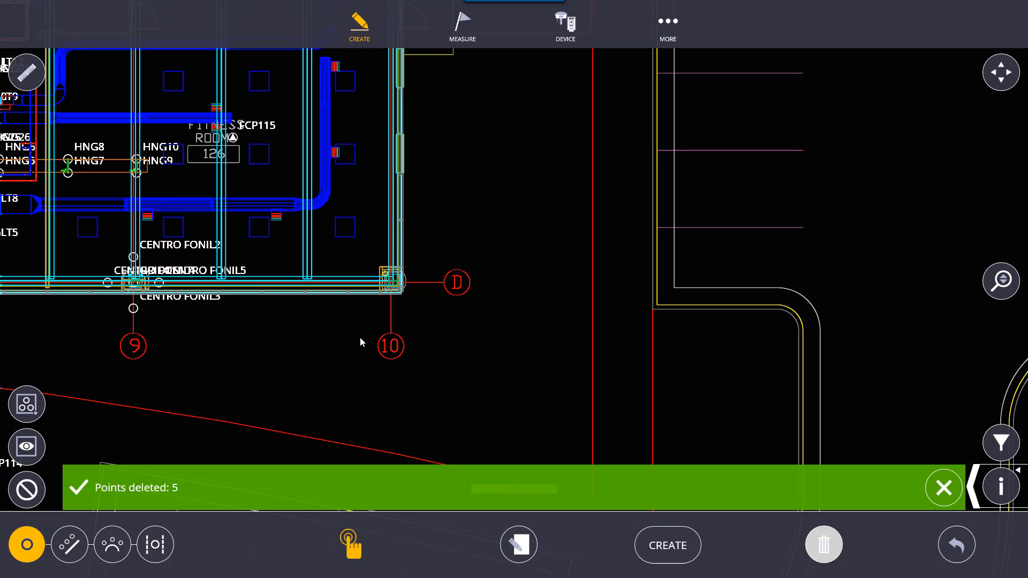
click(959, 553)
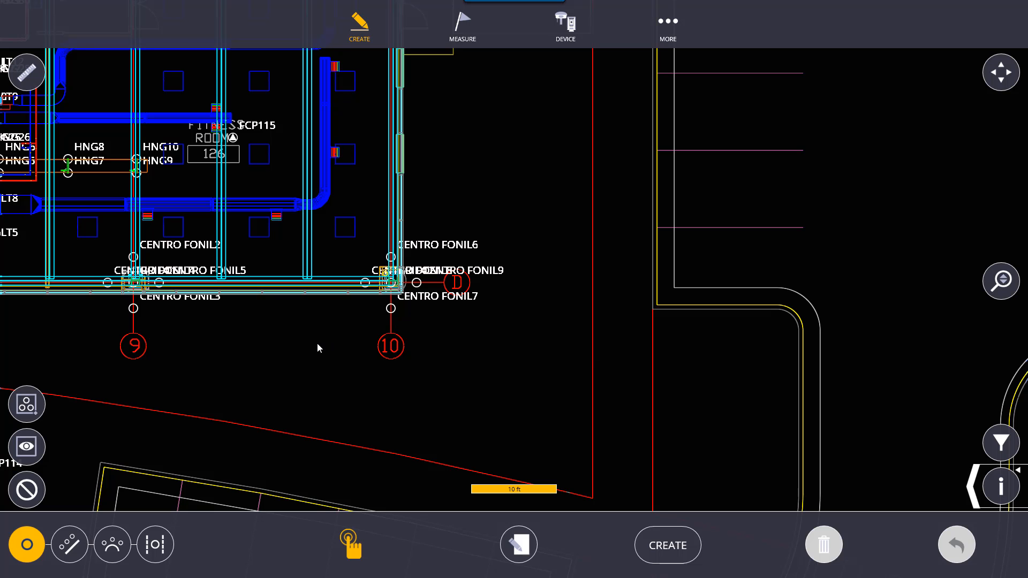
Step: Select the individual points CENTRO FONIL5 and CENTRO FONIL7, and clear the selection
click(25, 498)
click(160, 283)
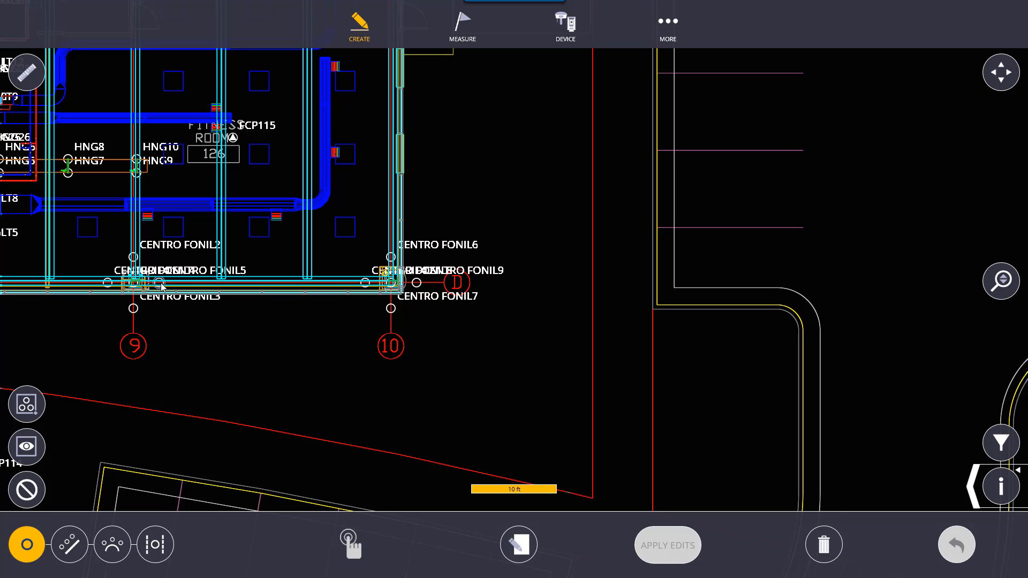
click(391, 309)
click(30, 490)
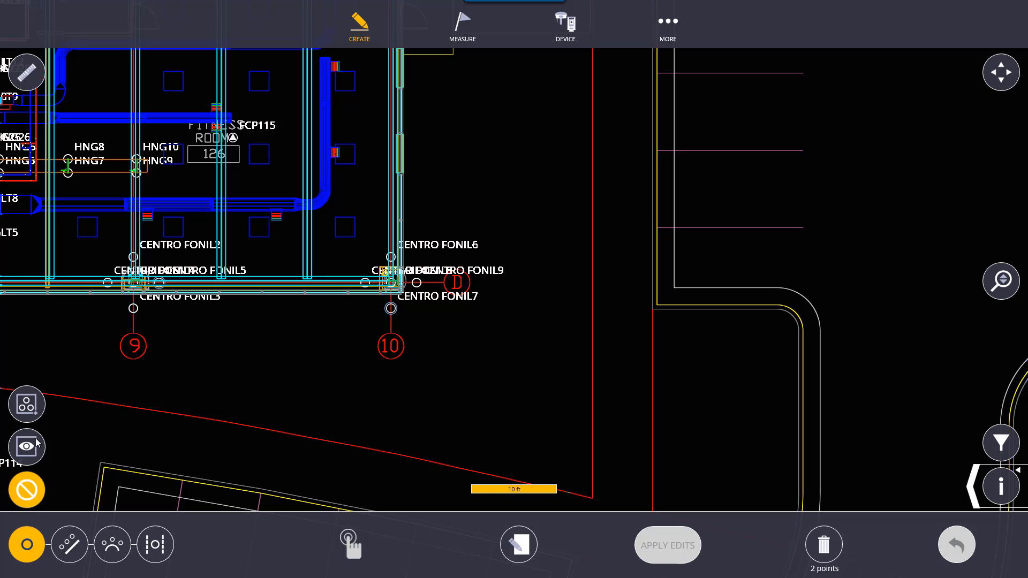
click(854, 490)
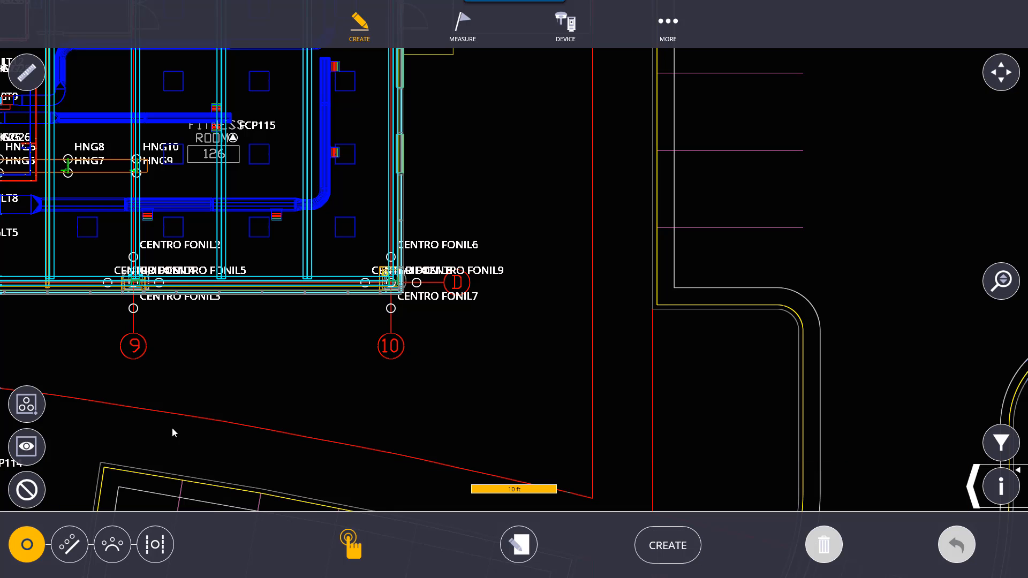
Step: Select all points visible in the current view, and clear the selection
click(25, 448)
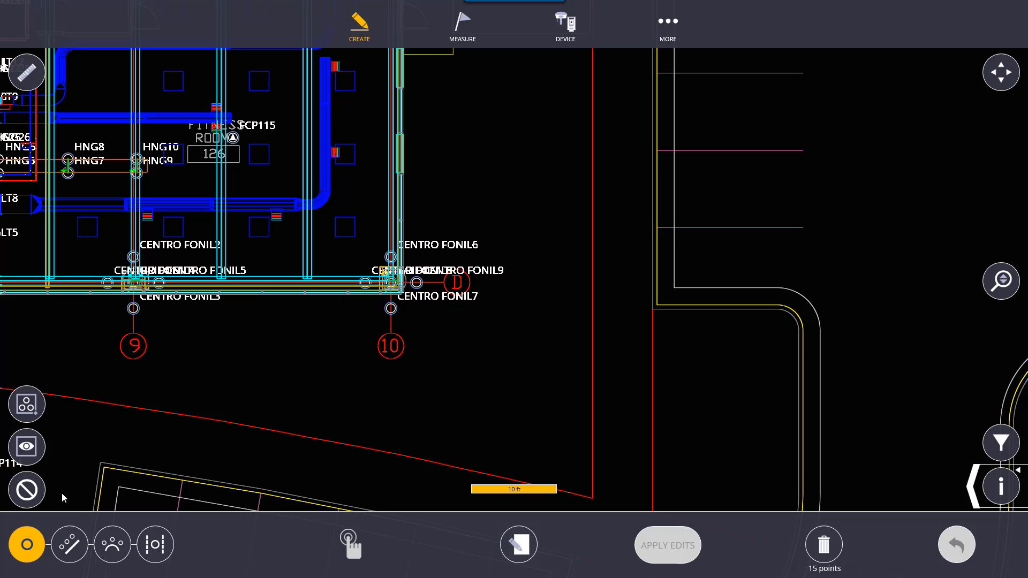
click(28, 497)
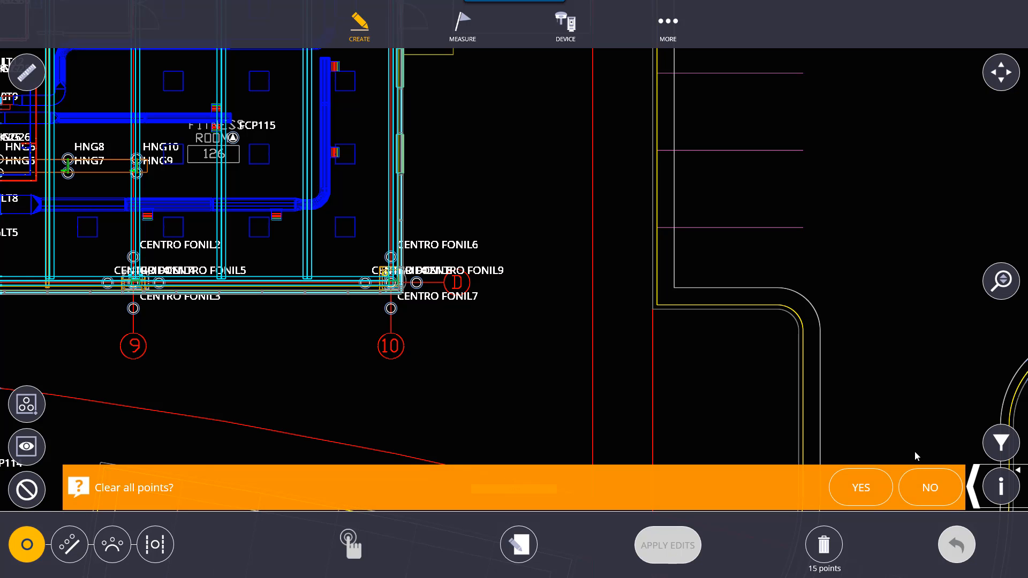
click(873, 492)
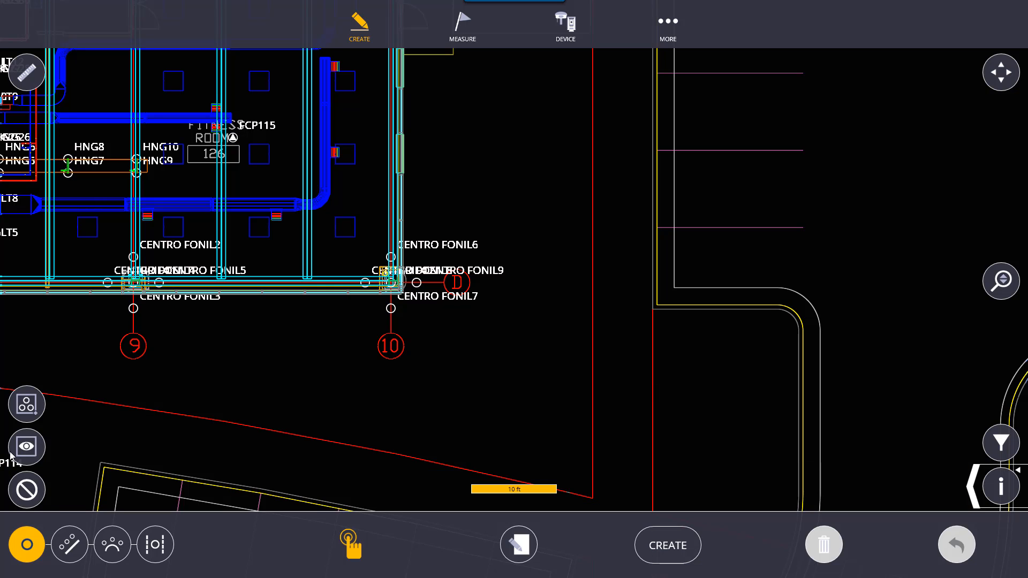
Step: Window-select the points around grid lines 9 and 10 and review their shared elevation, description, layer and attribute fields
click(30, 413)
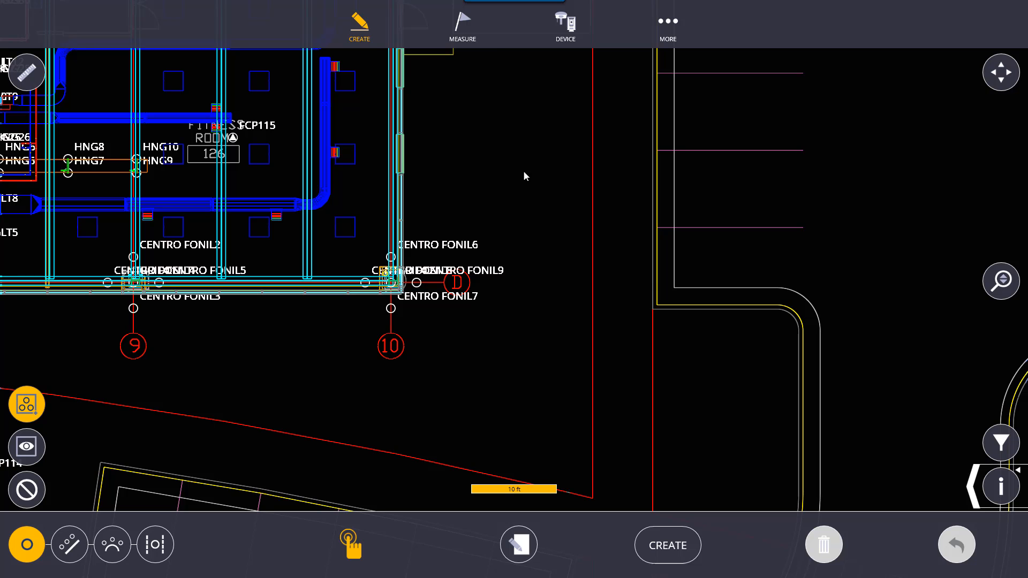
drag(533, 153, 81, 352)
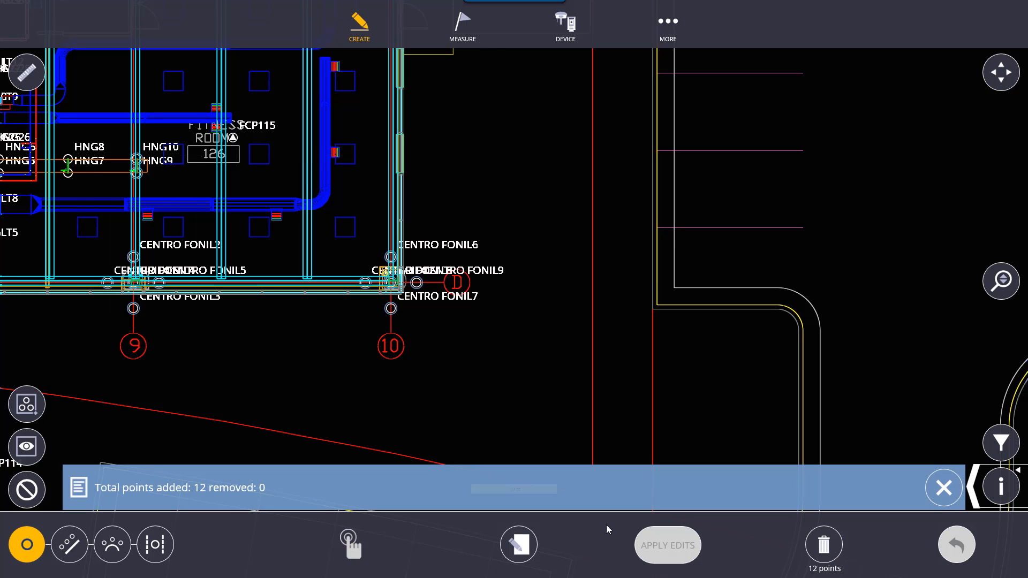
click(522, 546)
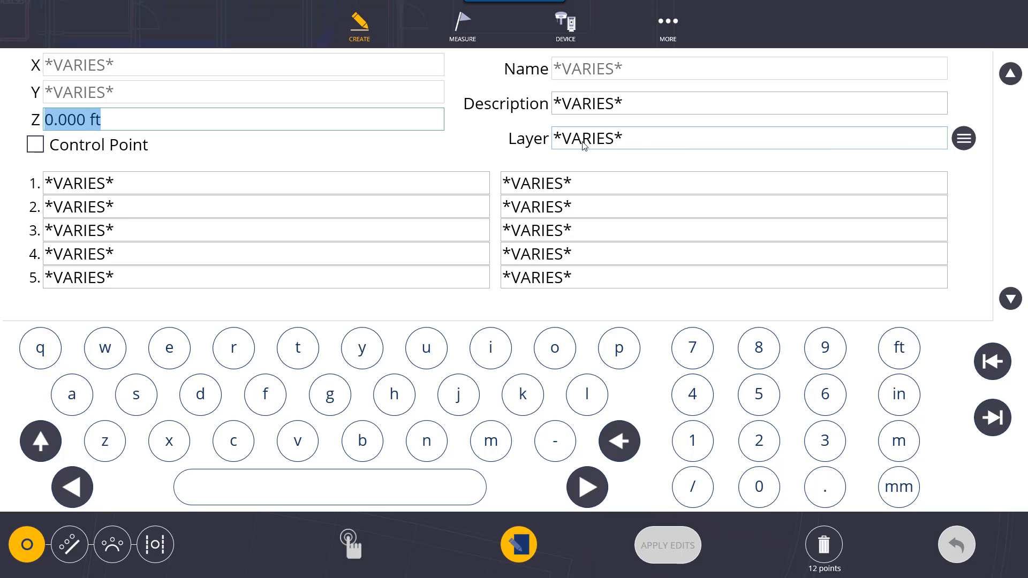
click(964, 138)
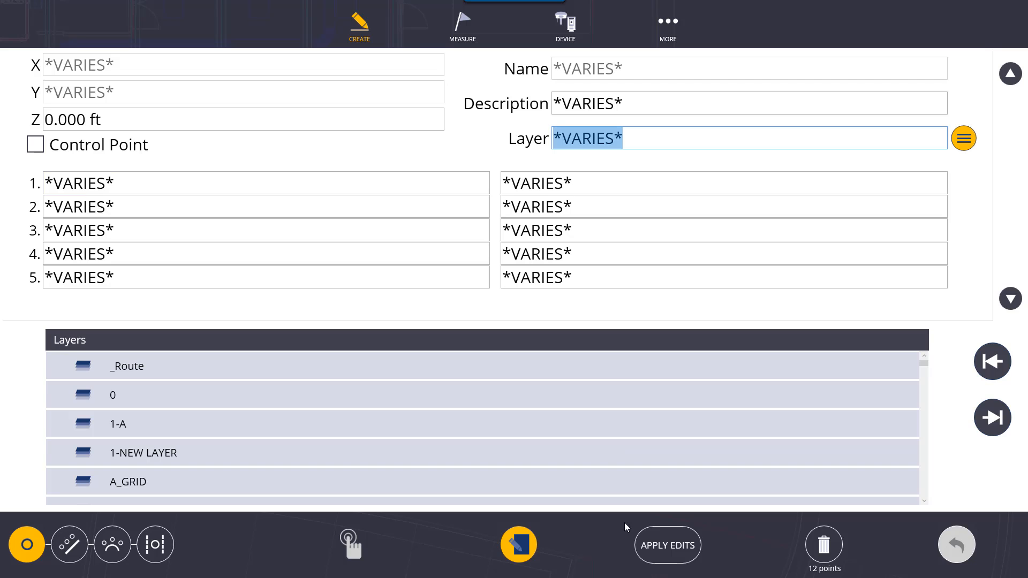
click(515, 545)
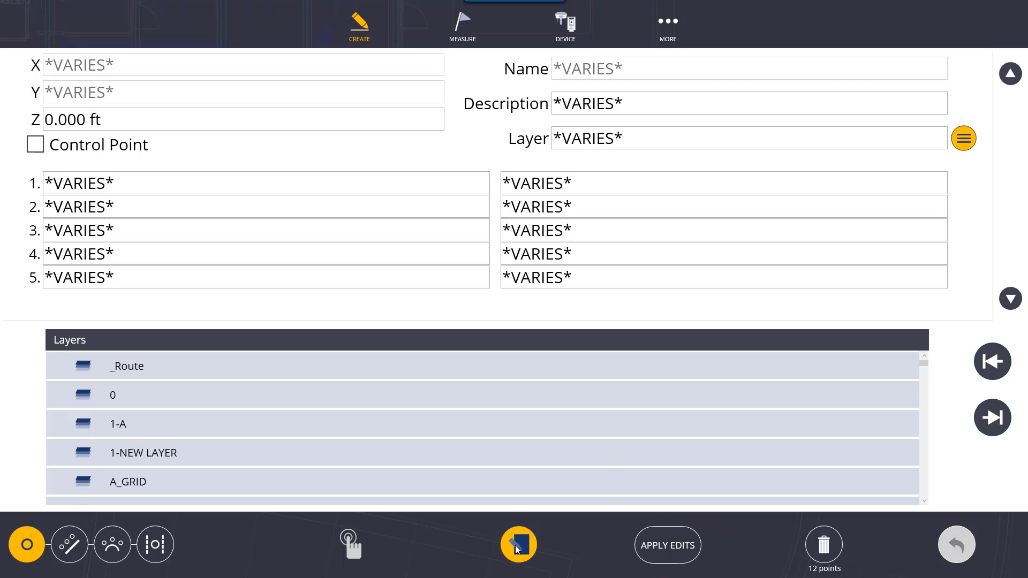
click(515, 545)
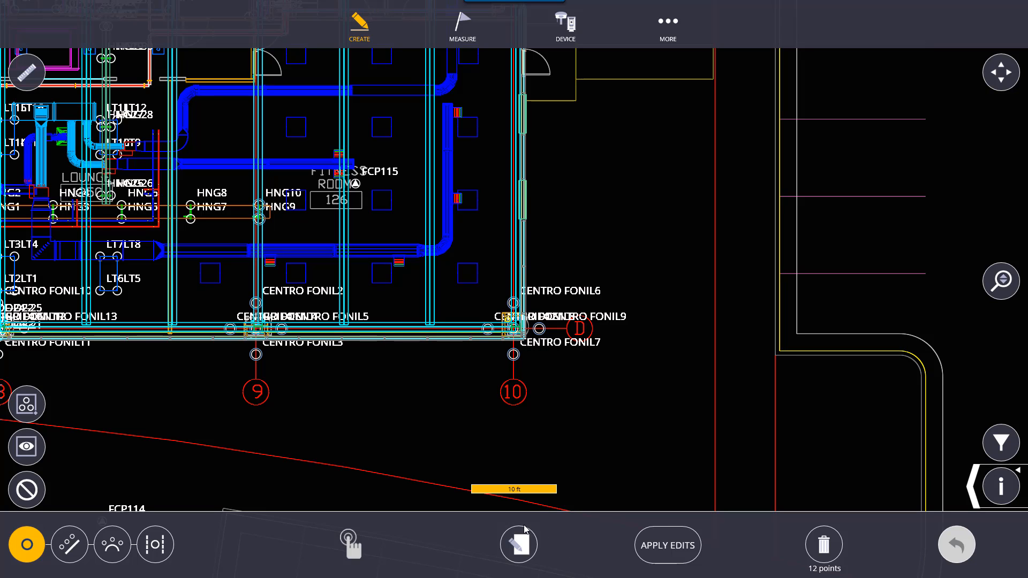
click(517, 544)
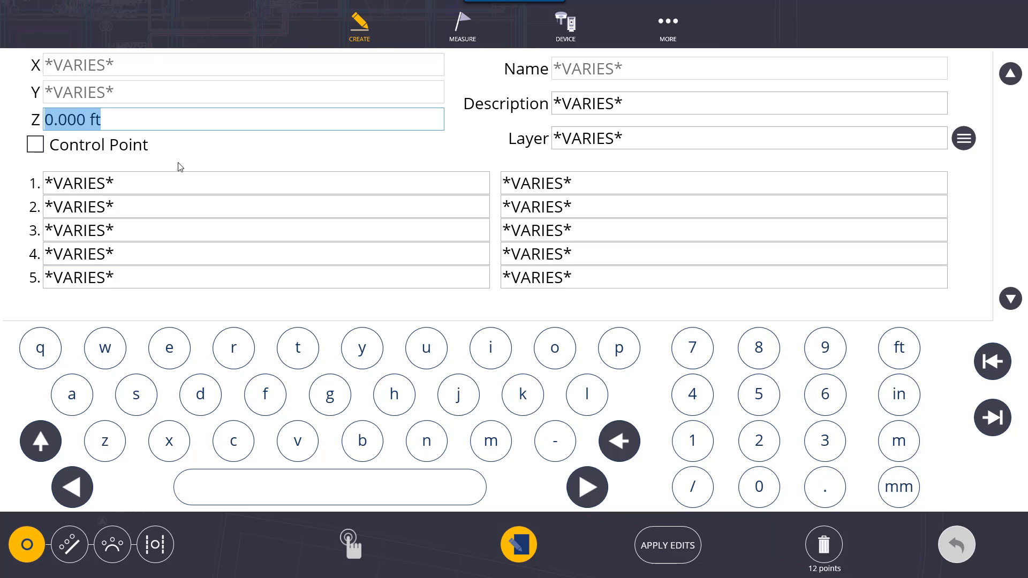
click(517, 545)
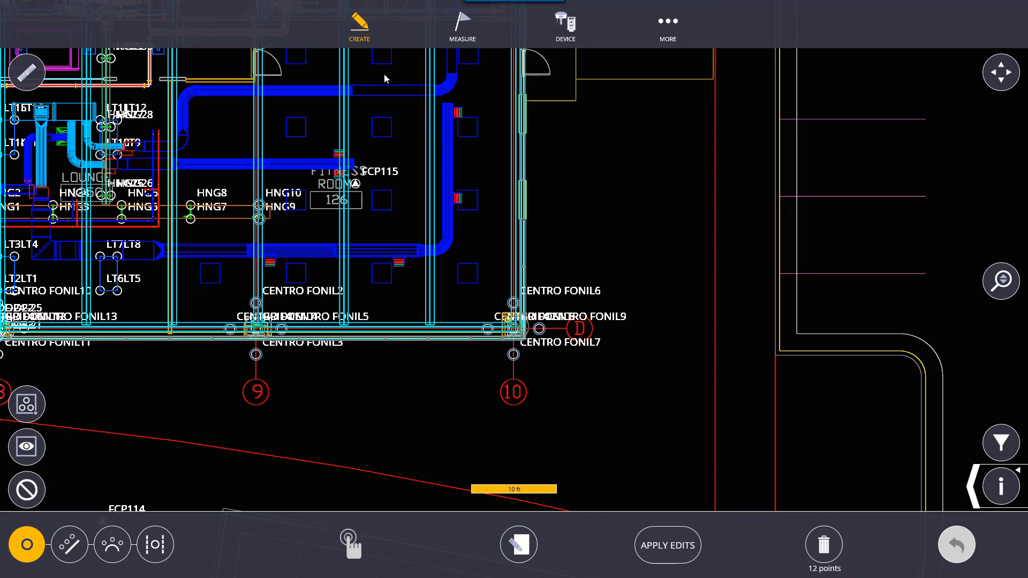
Step: Switch to creating points from the model and open the list of model layers
click(373, 36)
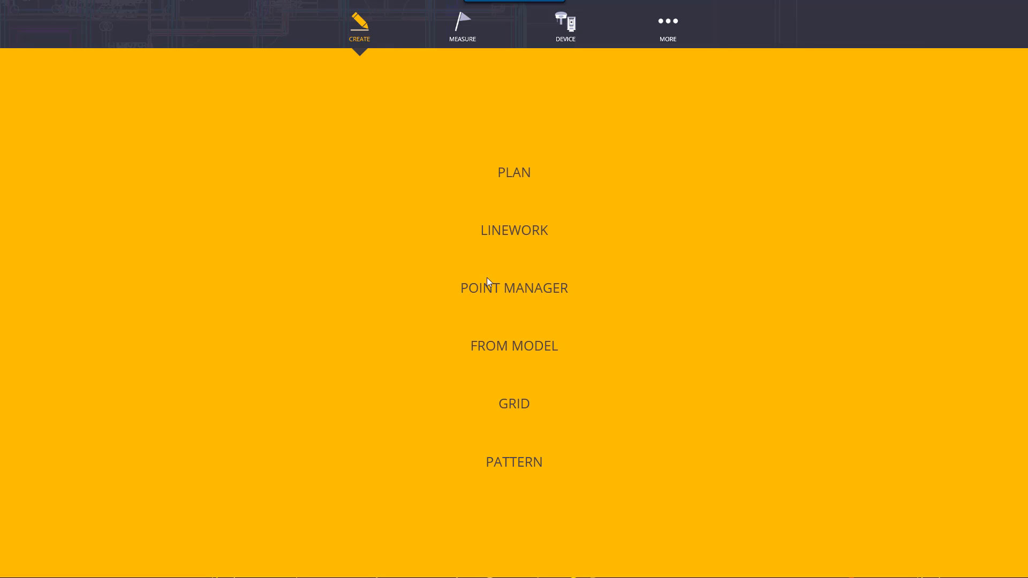
click(487, 342)
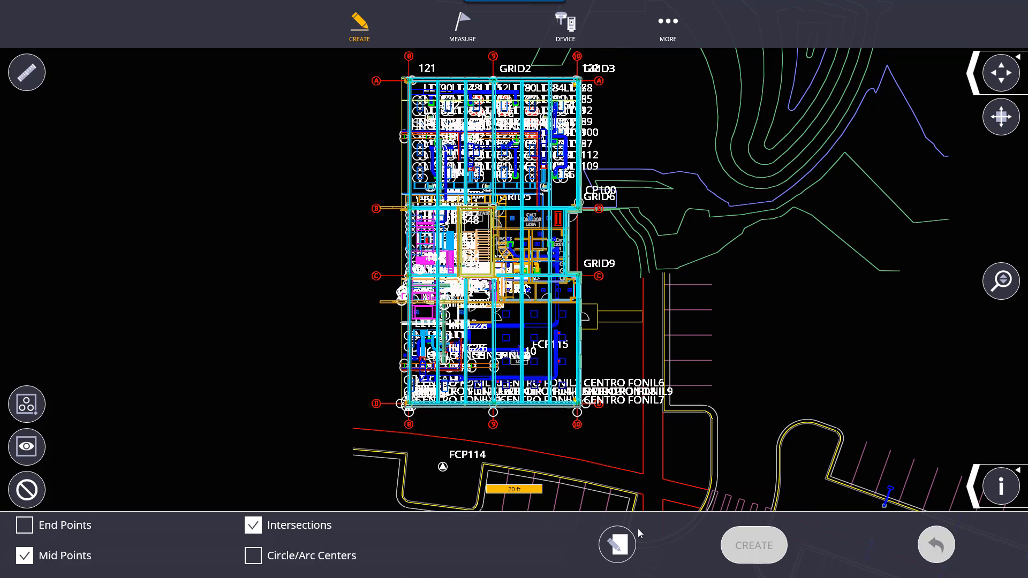
click(975, 484)
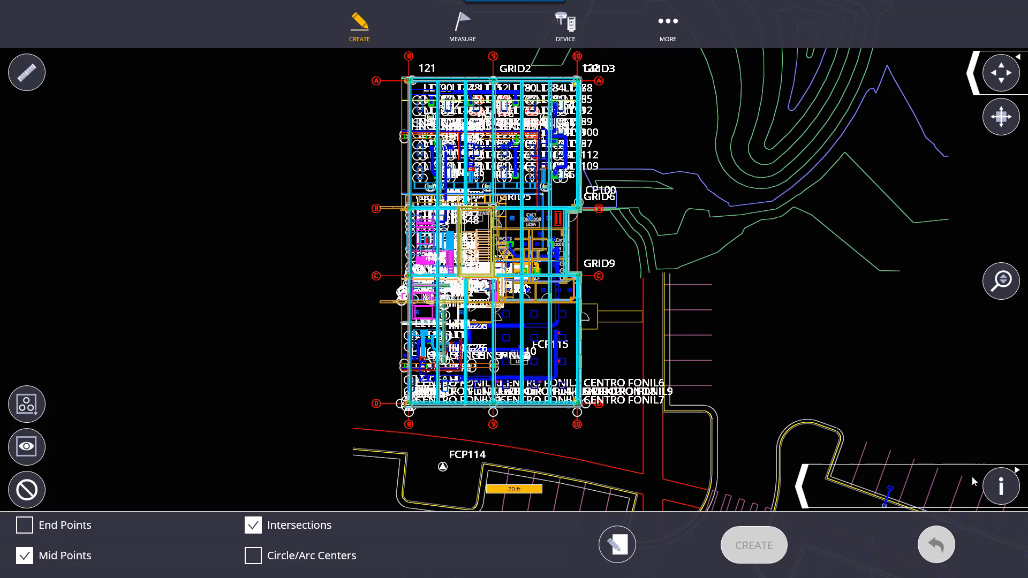
click(871, 485)
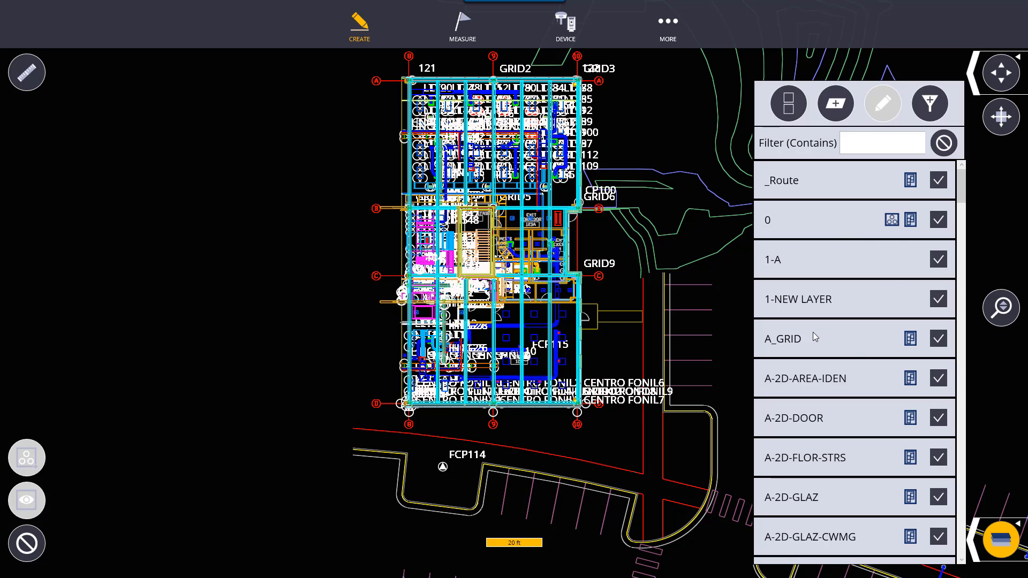
Step: Isolate the A_GRID layer so that every other model layer is hidden
click(769, 339)
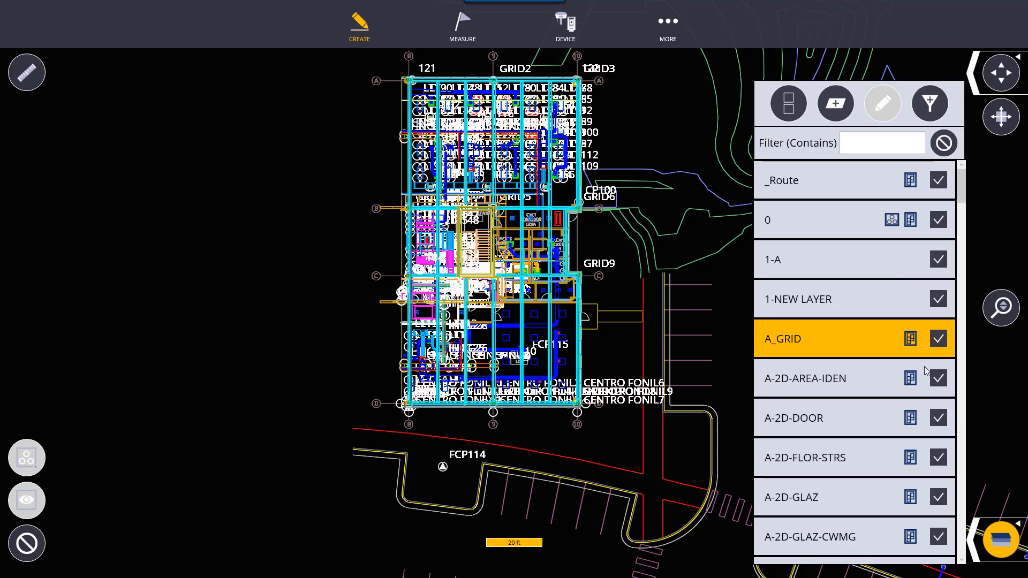
click(793, 111)
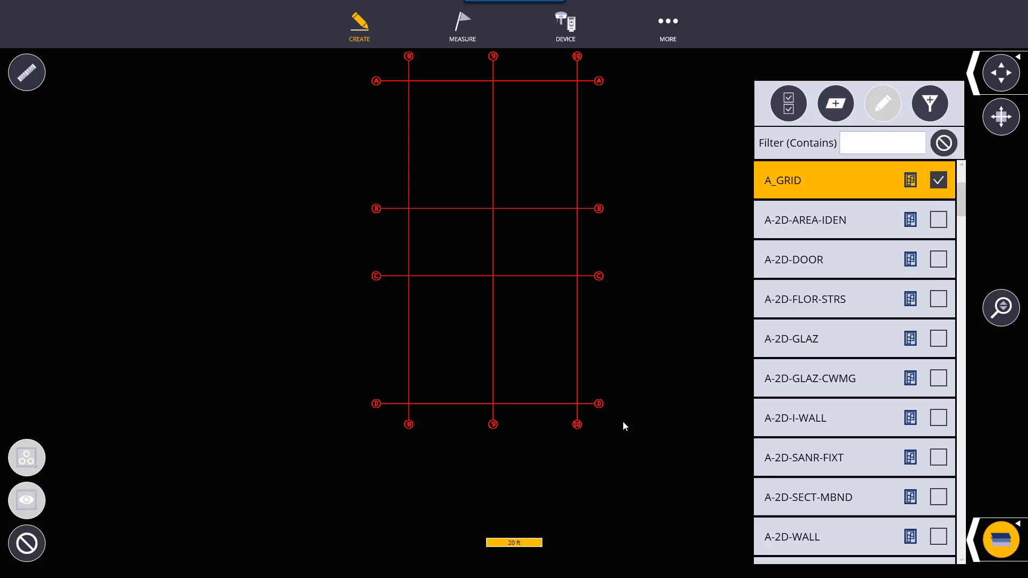
Step: Limit the point types to End Points and pick the line ends where grid lines 8 and D meet
scroll(583, 437, up, 4)
scroll(468, 386, down, 2)
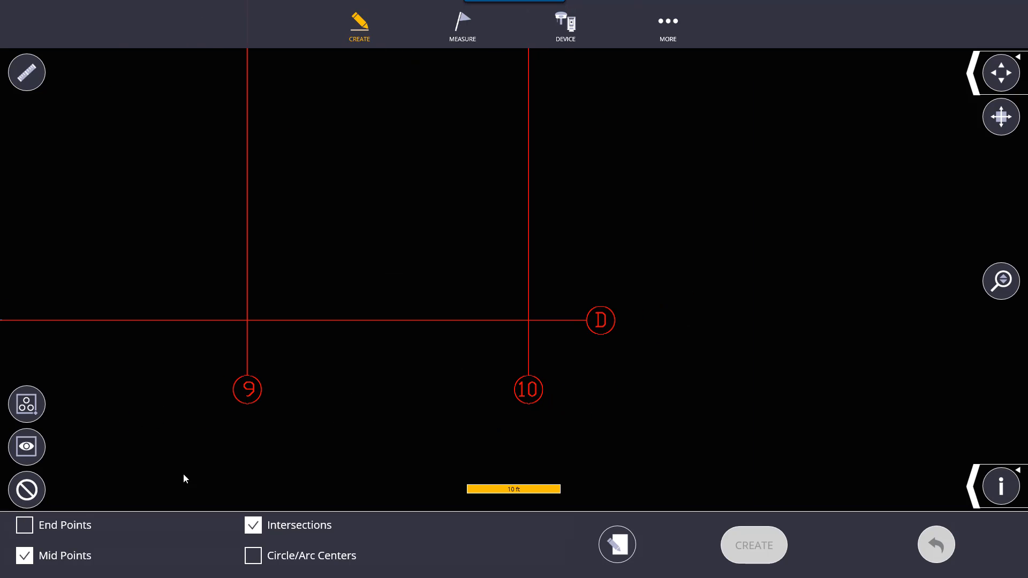
click(45, 528)
click(258, 560)
click(263, 533)
click(253, 555)
click(88, 548)
drag(359, 441, 580, 440)
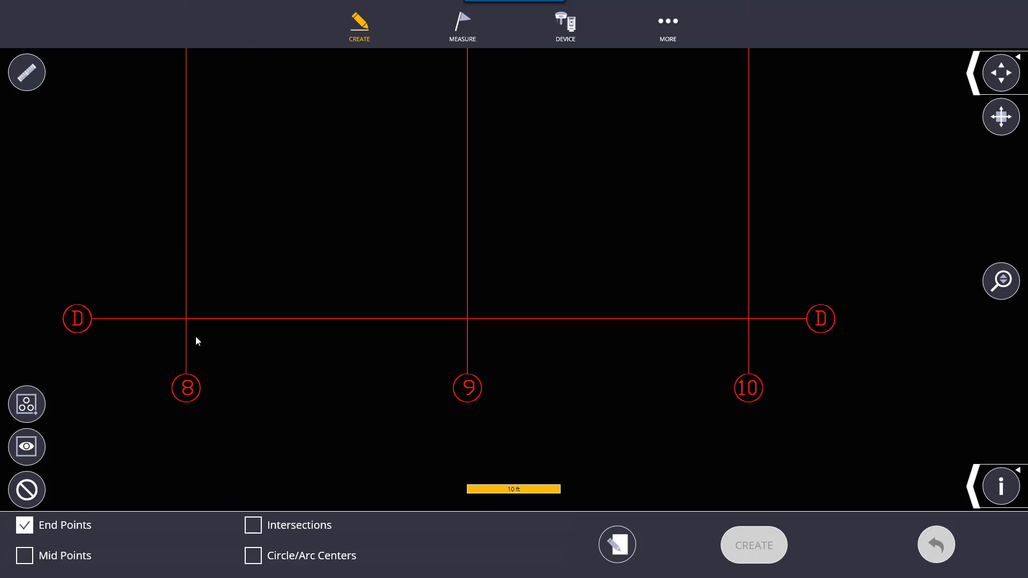
click(187, 318)
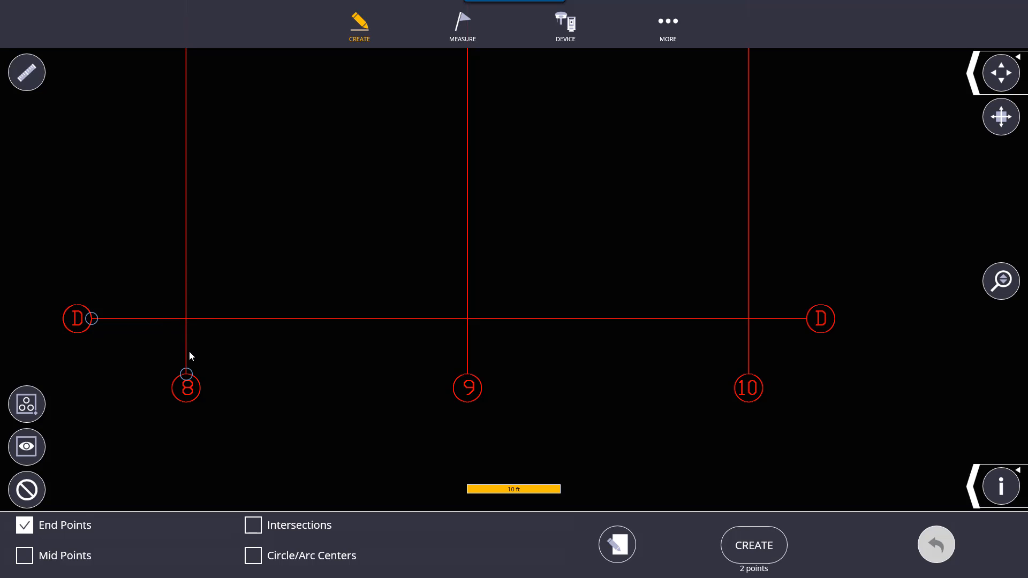
Step: Enable Mid Points as well and pick candidate points along grid lines D and 9
click(64, 560)
click(450, 319)
scroll(438, 323, down, 5)
drag(546, 194, 514, 282)
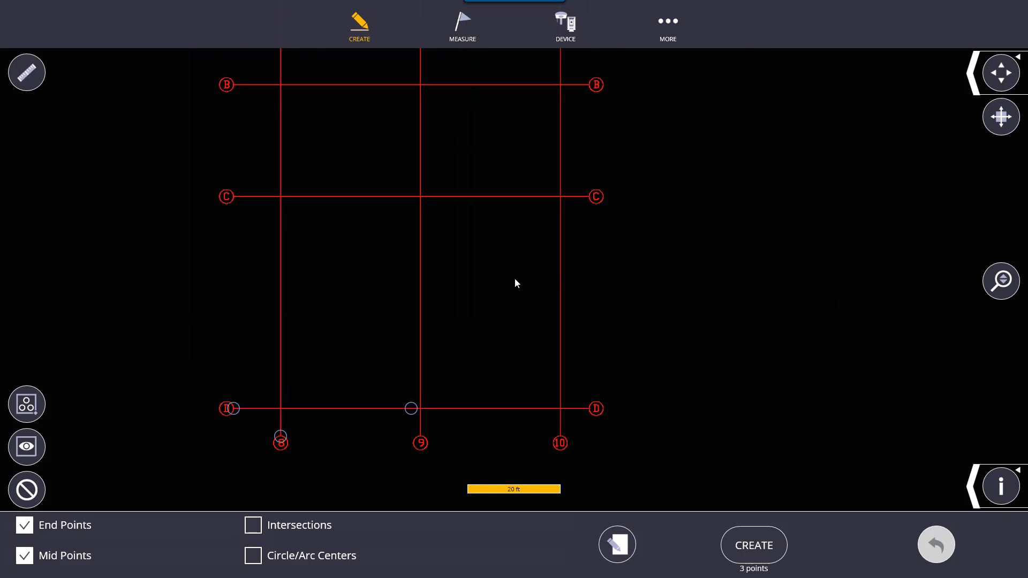
scroll(505, 278, down, 4)
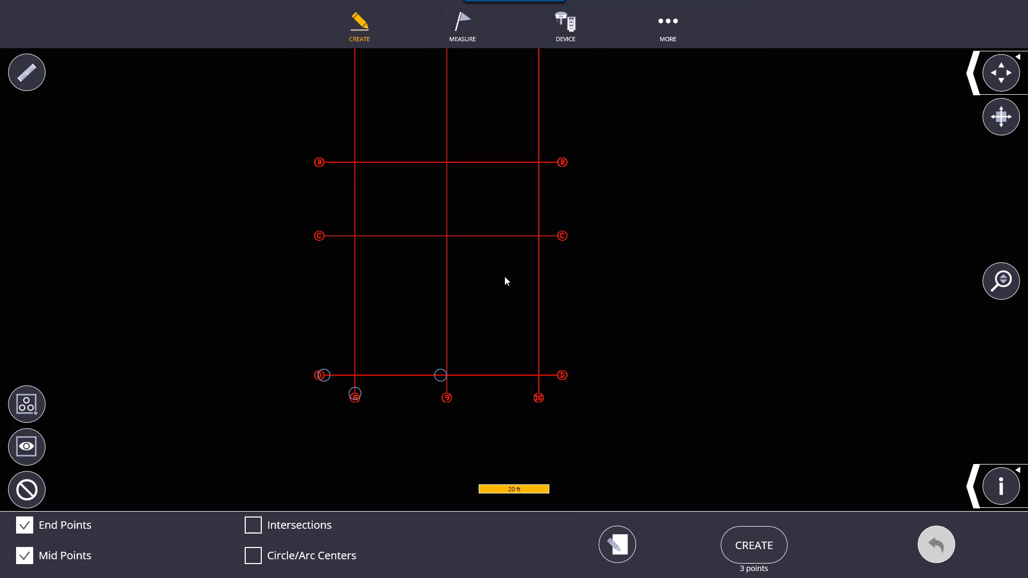
click(454, 277)
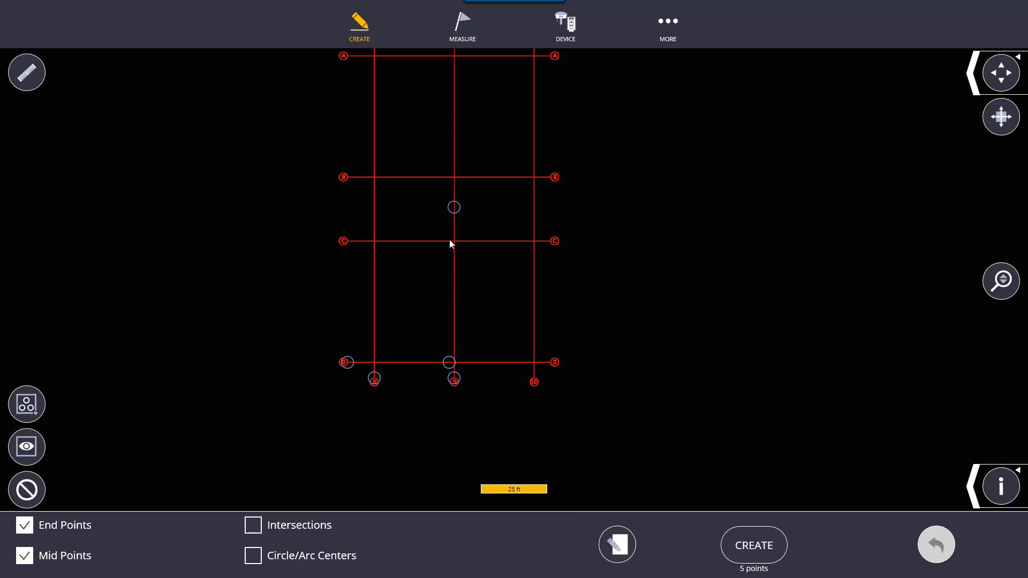
drag(525, 274, 458, 382)
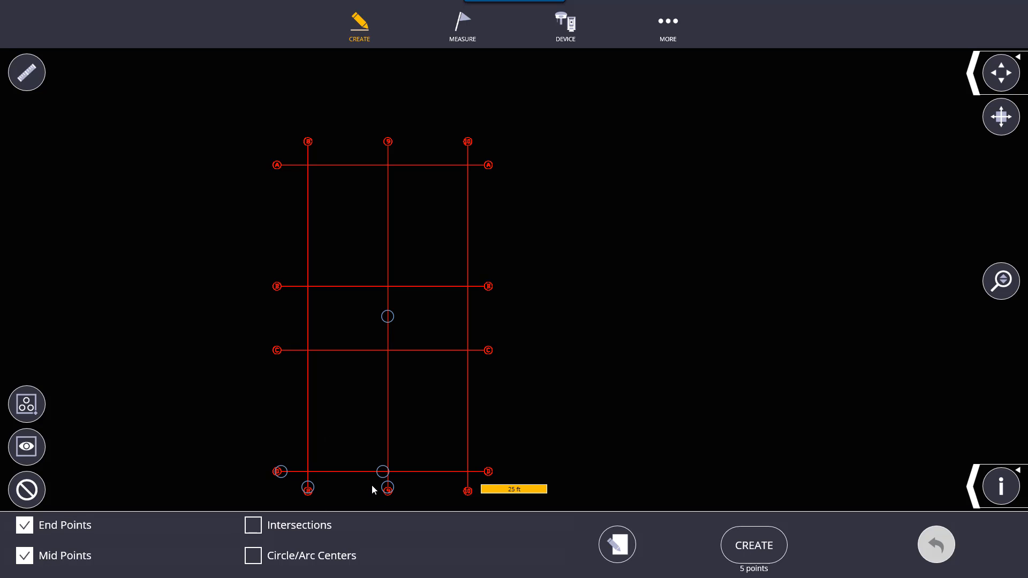
Step: Turn off Mid Points and toggle the selection of all end points visible around the grid 9 bubble
click(26, 559)
scroll(388, 148, up, 10)
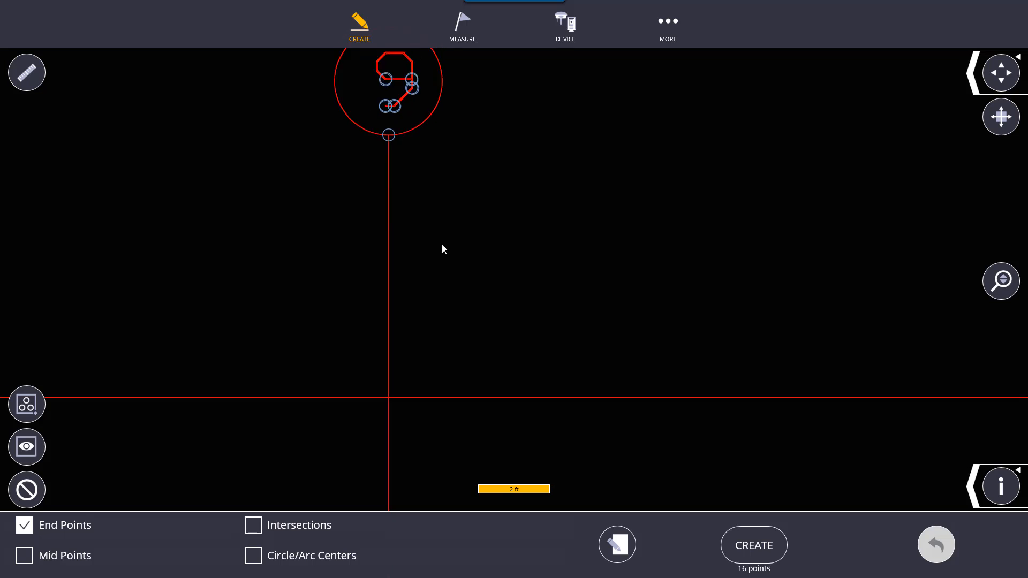
scroll(381, 206, up, 5)
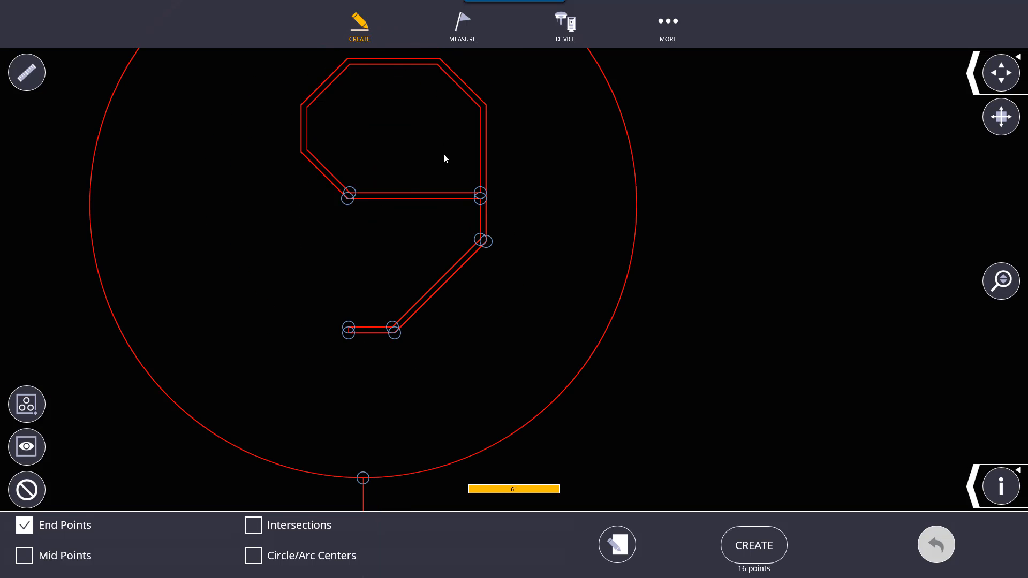
scroll(330, 281, down, 3)
scroll(326, 317, down, 3)
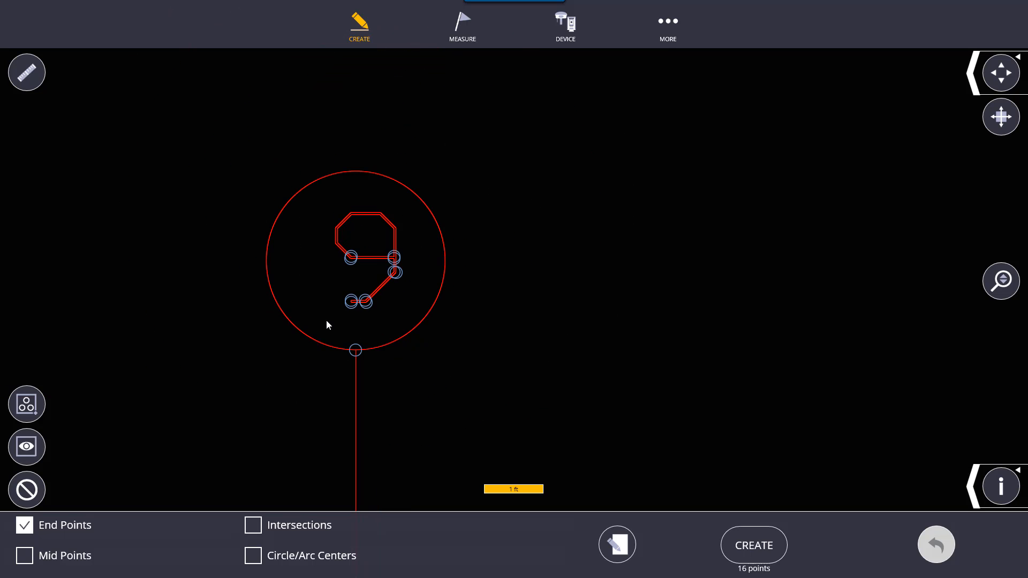
scroll(326, 320, up, 5)
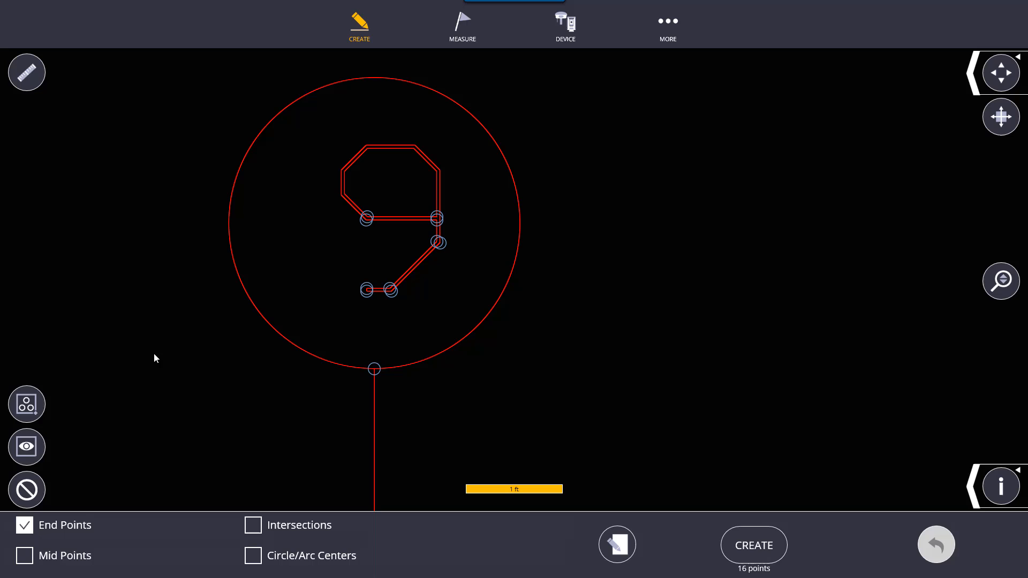
click(24, 451)
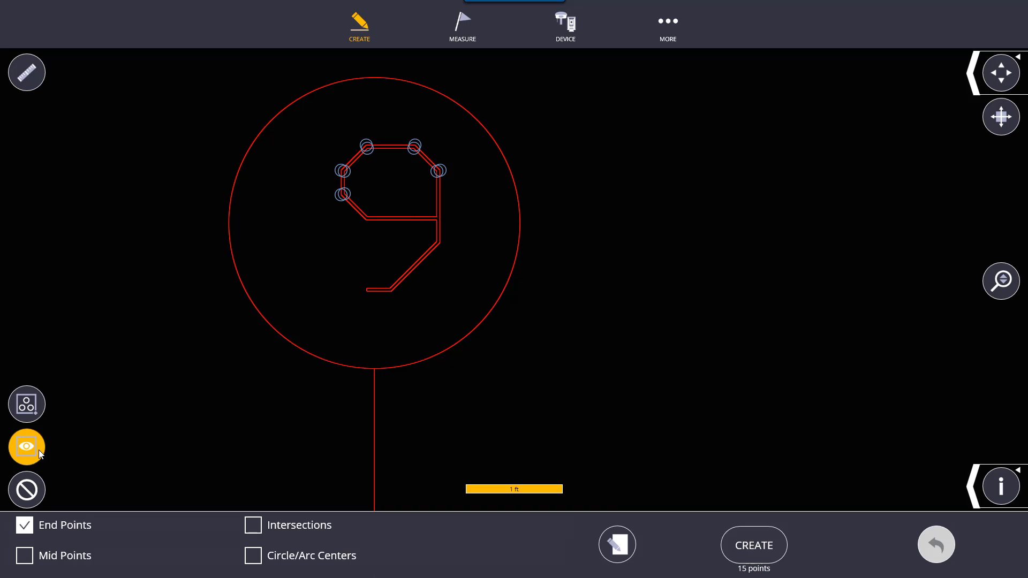
click(39, 450)
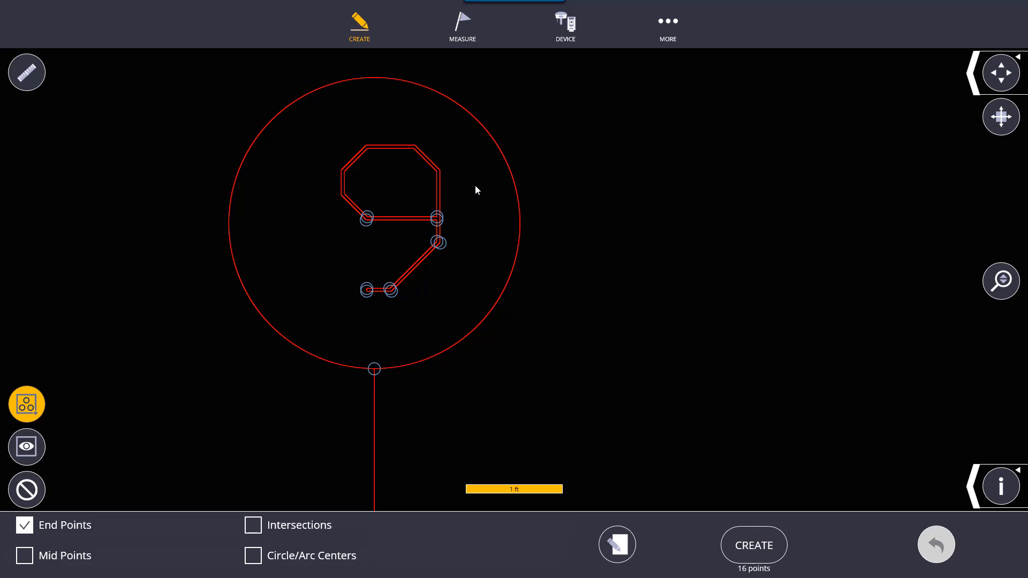
Step: Window-select around the digit inside the grid 9 bubble to remove its end points from the selection
drag(475, 186, 341, 315)
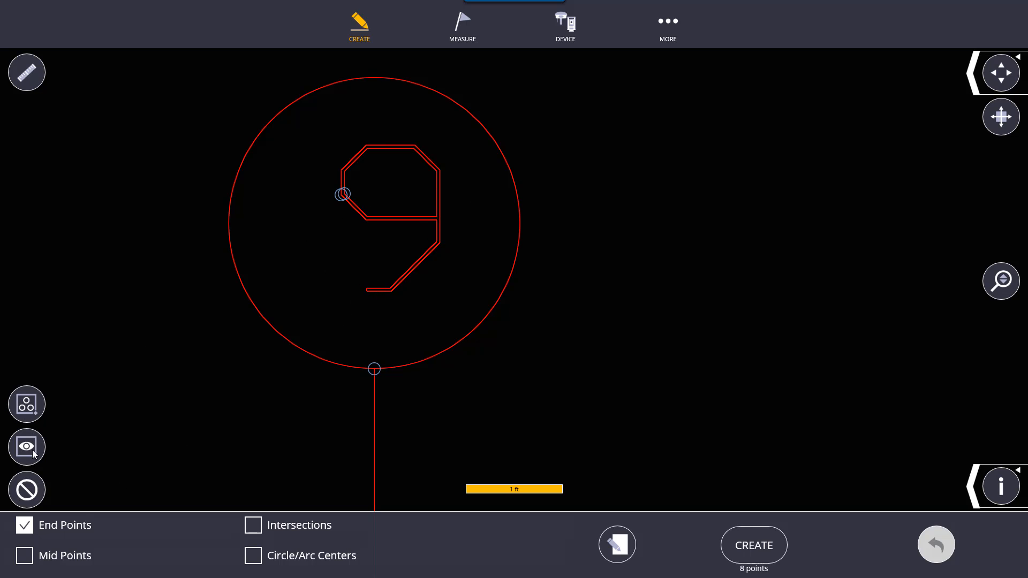
click(31, 411)
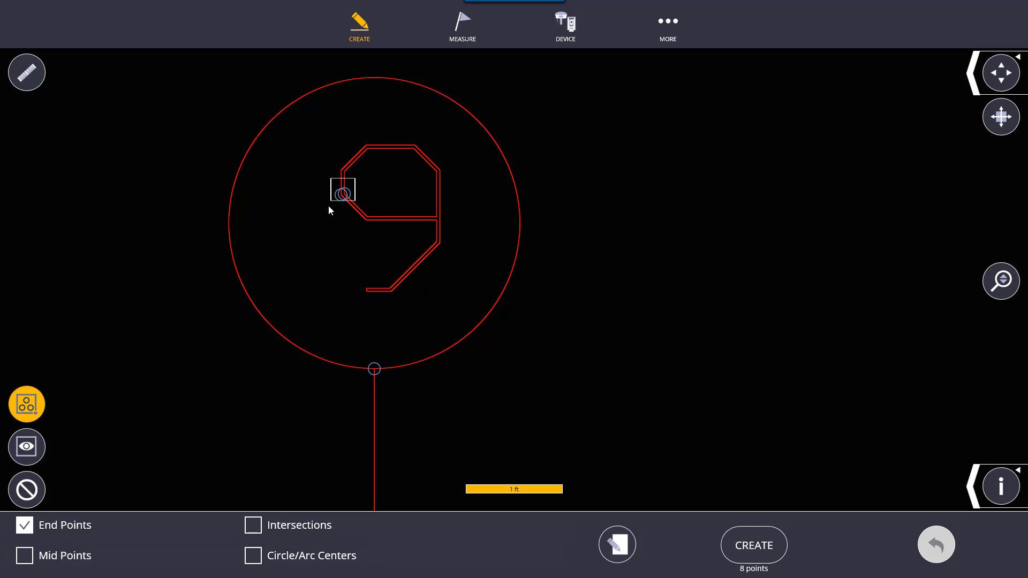
drag(329, 209, 328, 212)
Step: Enable Intersections, pick where grid line B crosses lines 9 and 8, and clear the selection
scroll(435, 409, down, 4)
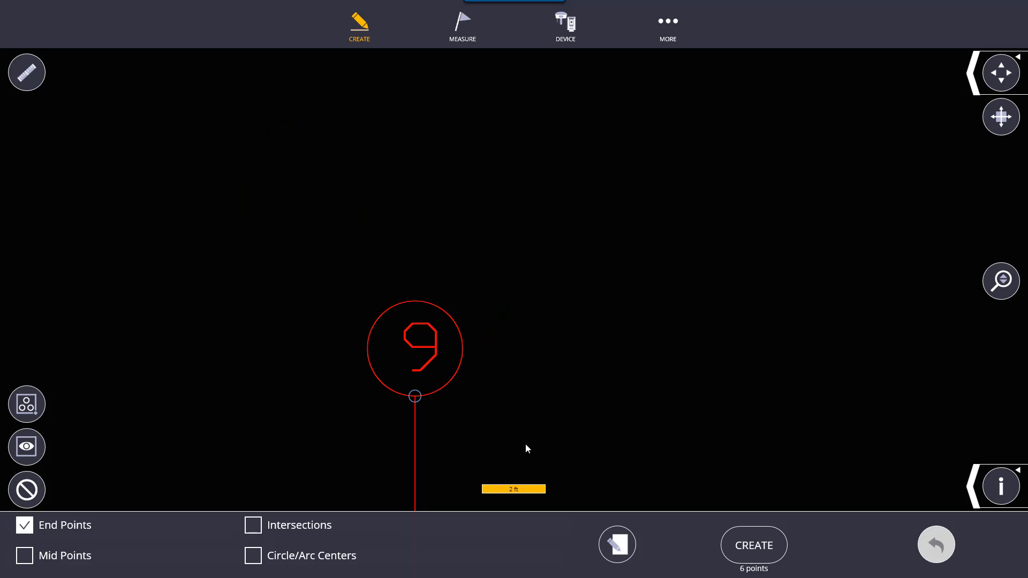
drag(525, 446, 519, 230)
scroll(545, 448, down, 2)
scroll(546, 449, down, 2)
drag(519, 365, 325, 85)
drag(173, 393, 346, 344)
scroll(354, 347, down, 2)
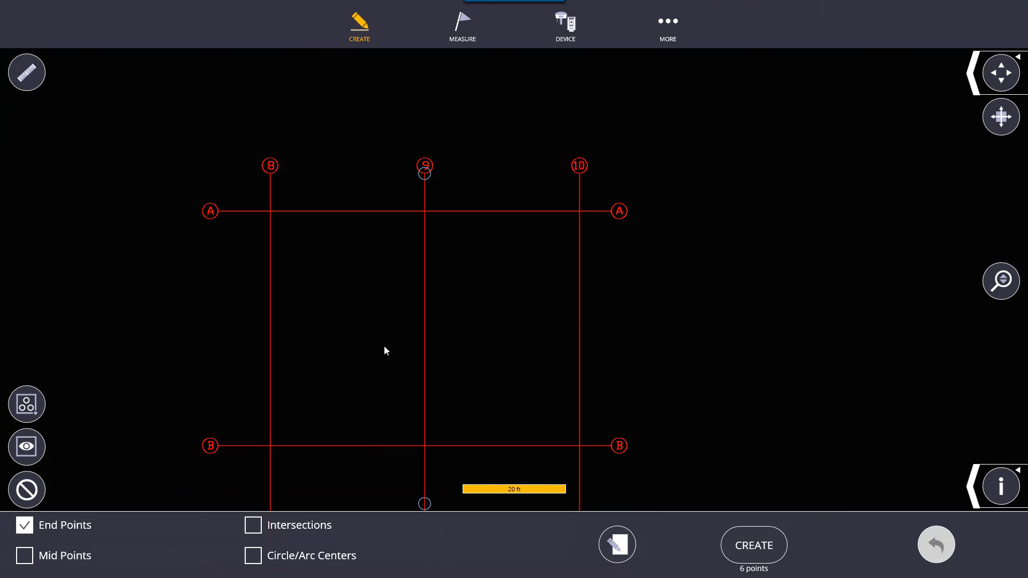
click(303, 526)
click(429, 446)
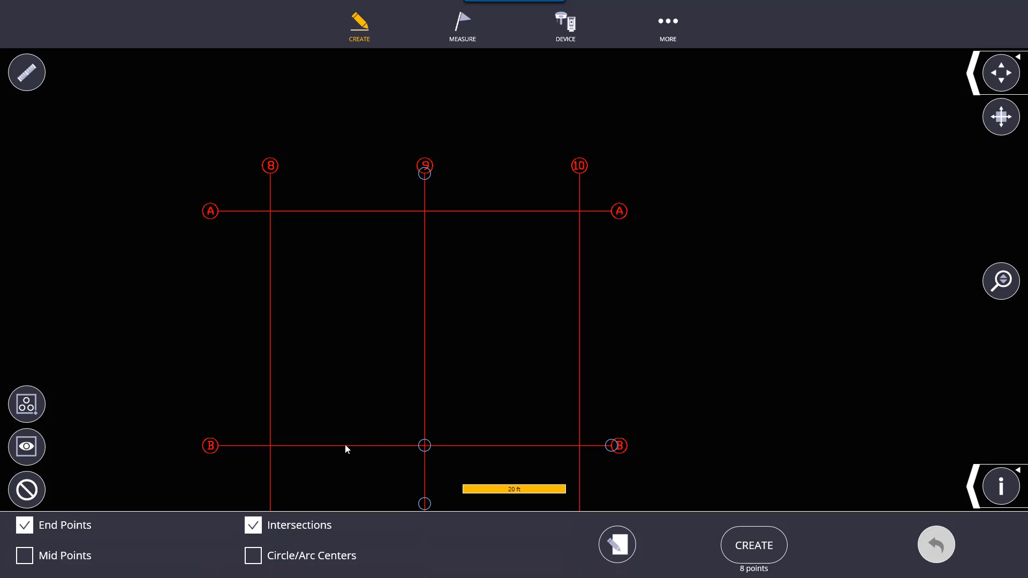
click(270, 451)
drag(374, 476, 347, 431)
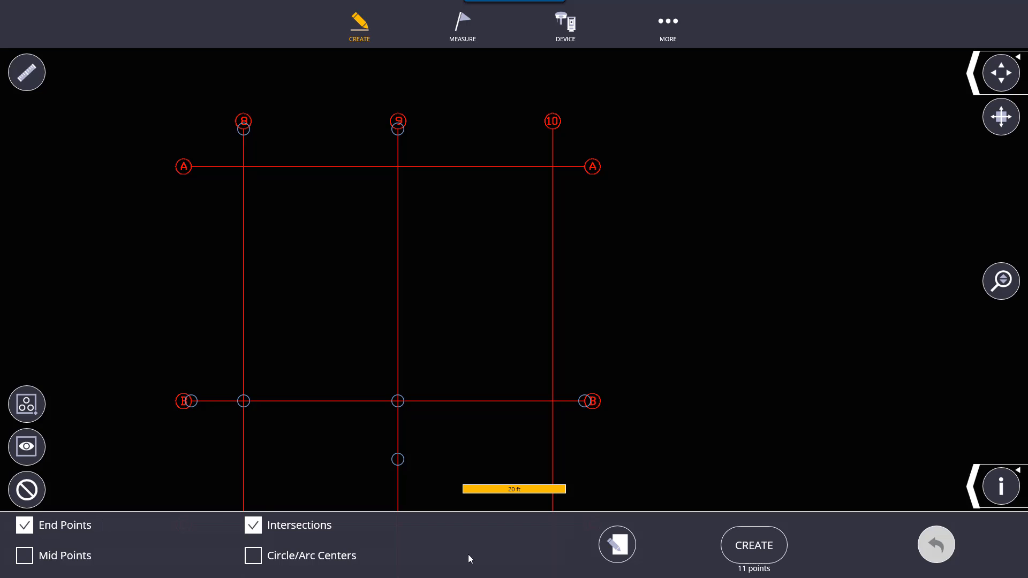
click(27, 490)
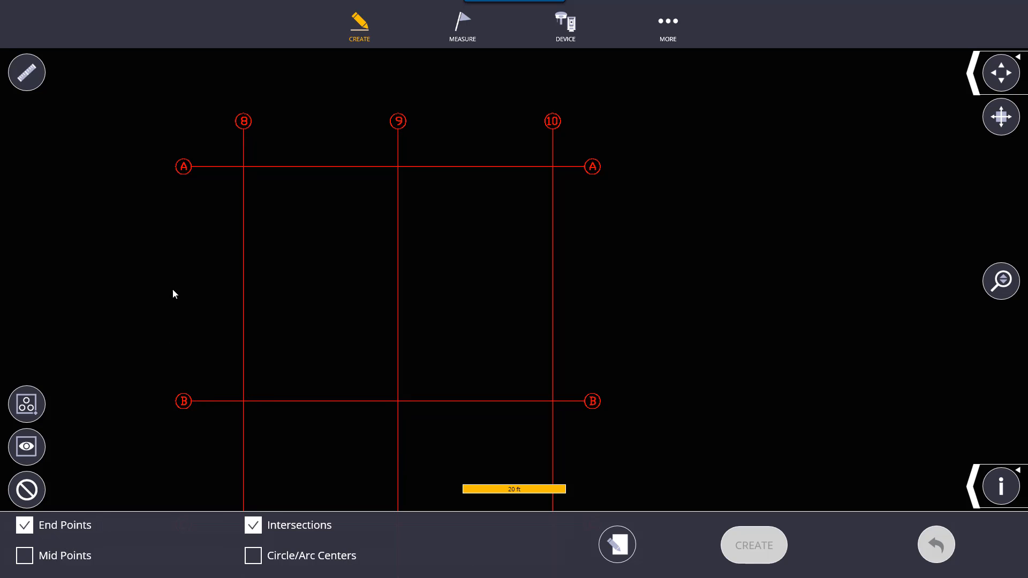
Step: Start a new point grid and set it to 8 columns and 9 rows
click(360, 33)
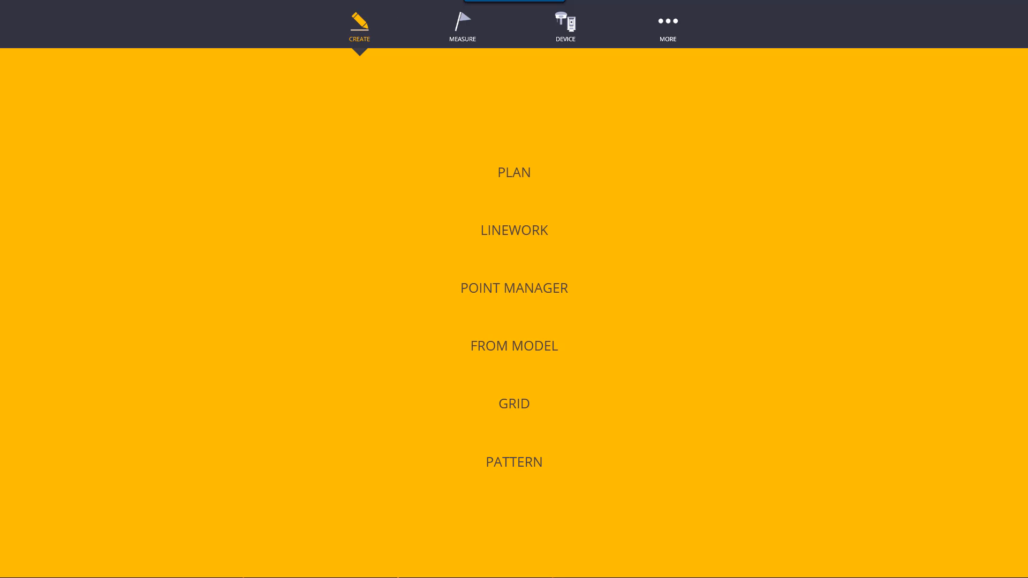
click(514, 404)
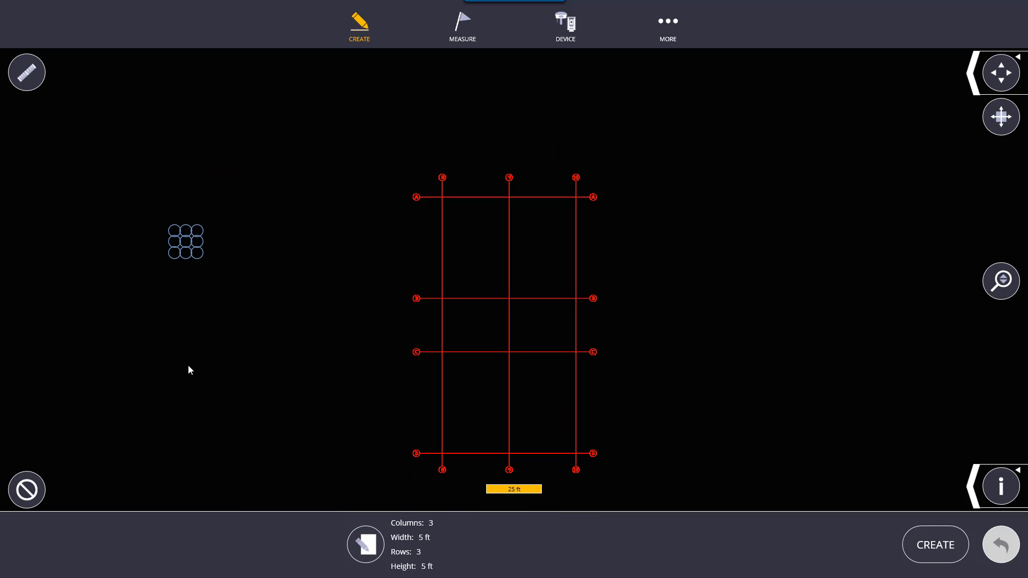
click(361, 551)
click(376, 546)
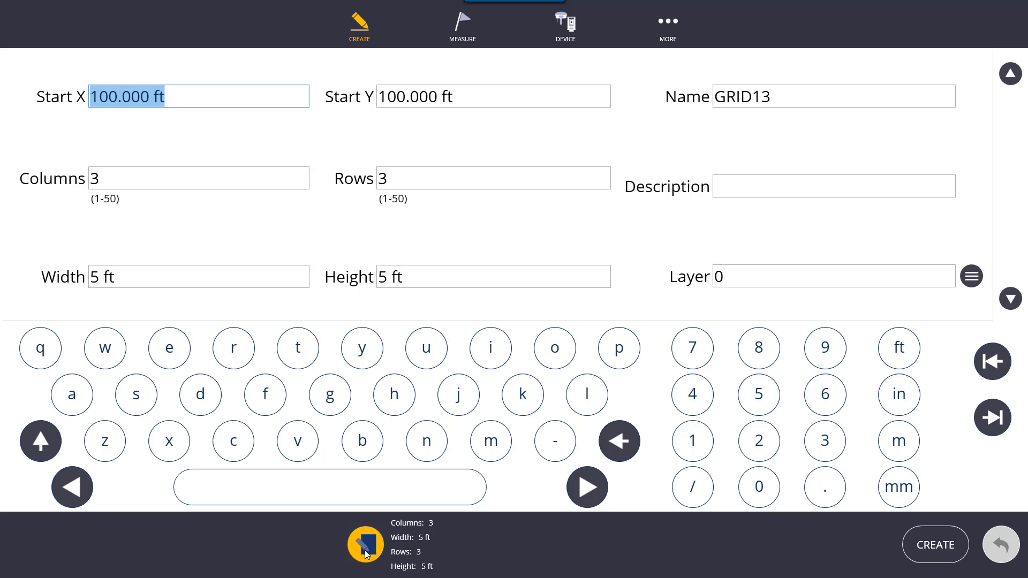
click(141, 197)
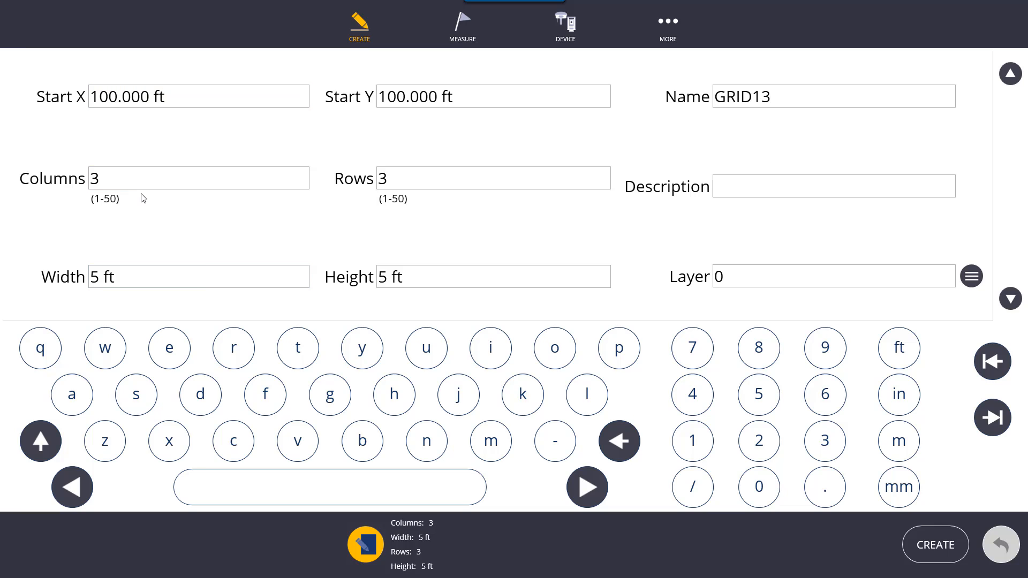
click(153, 188)
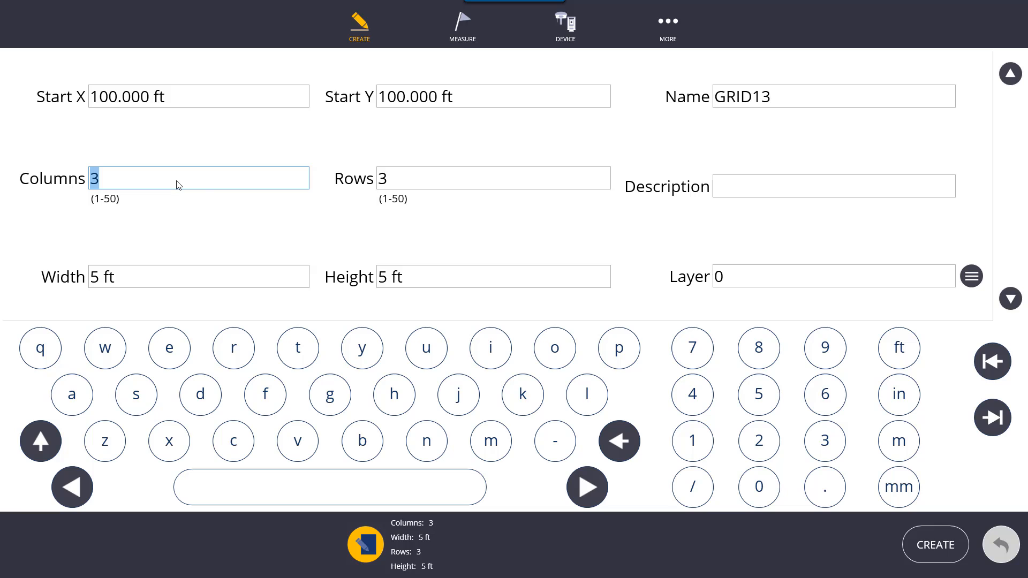
text(8)
click(494, 182)
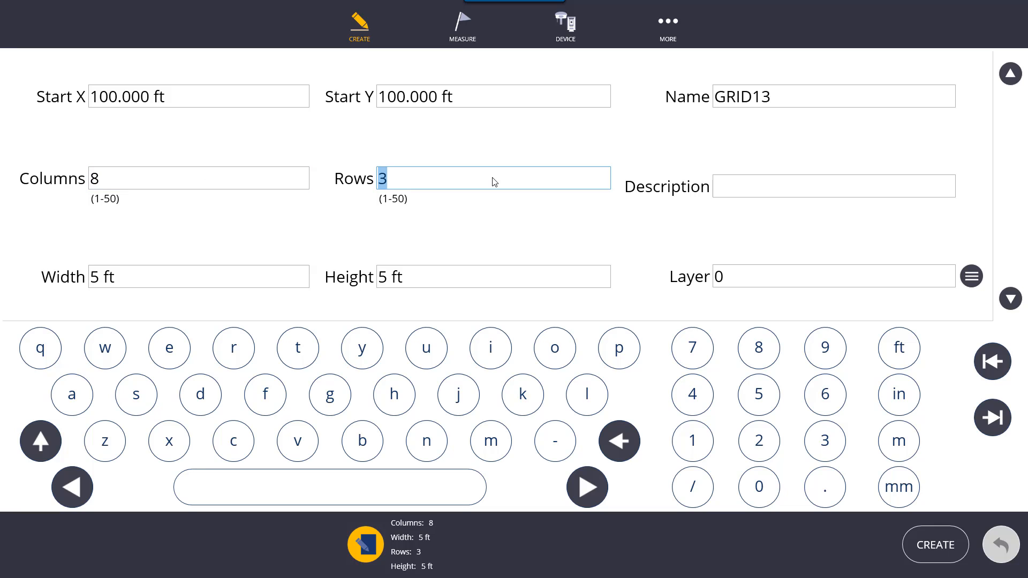
text(9)
Step: Set the point grid's spacing to 10 ft wide and 8 ft high, and return to the plan
click(161, 278)
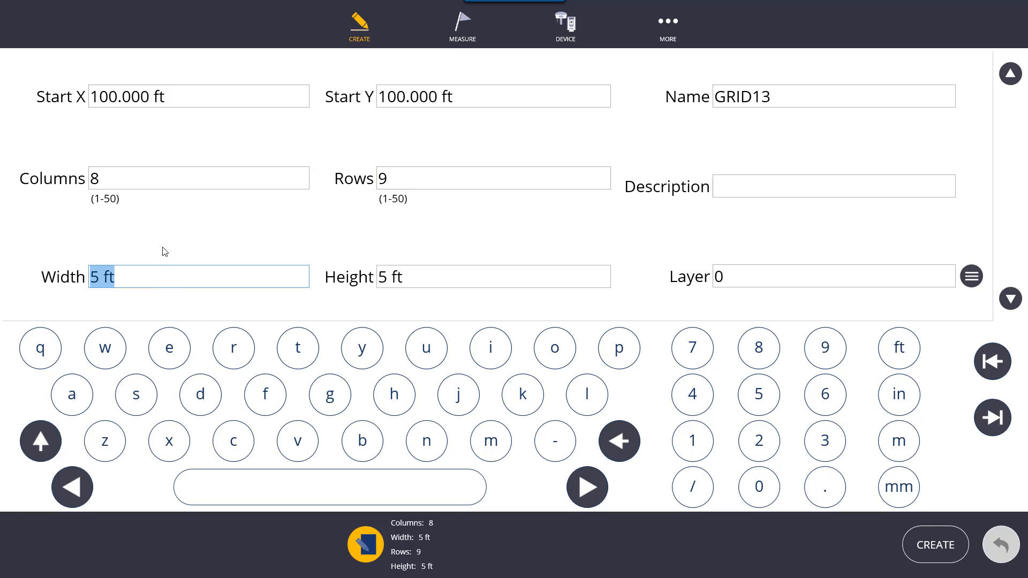
text(10)
click(426, 272)
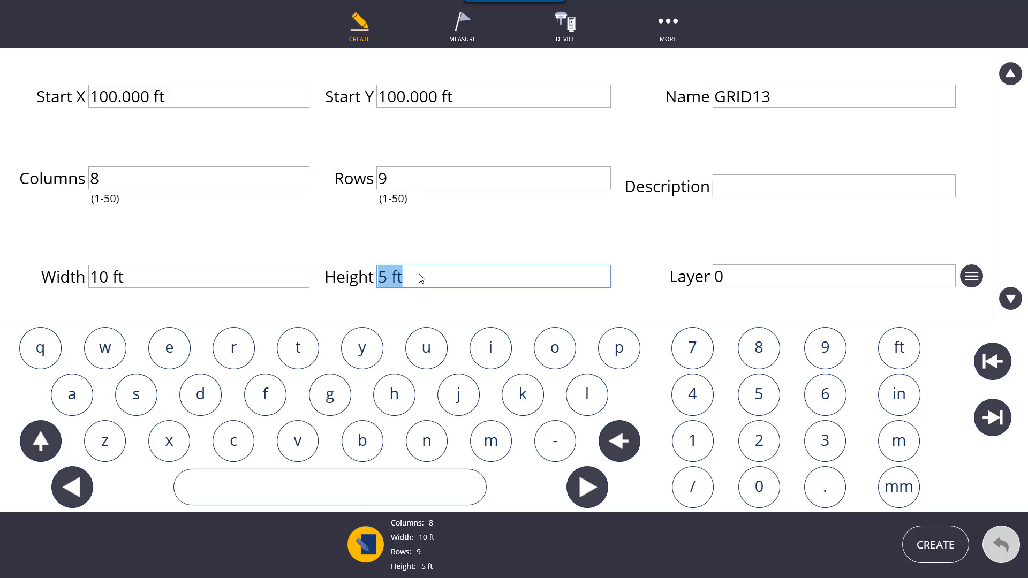
text(8)
click(427, 250)
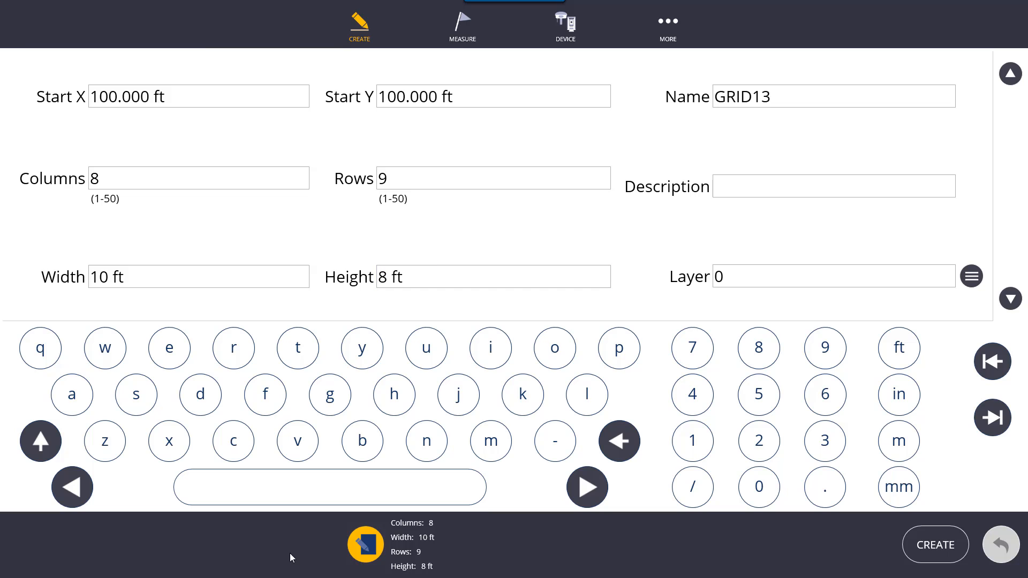
click(366, 542)
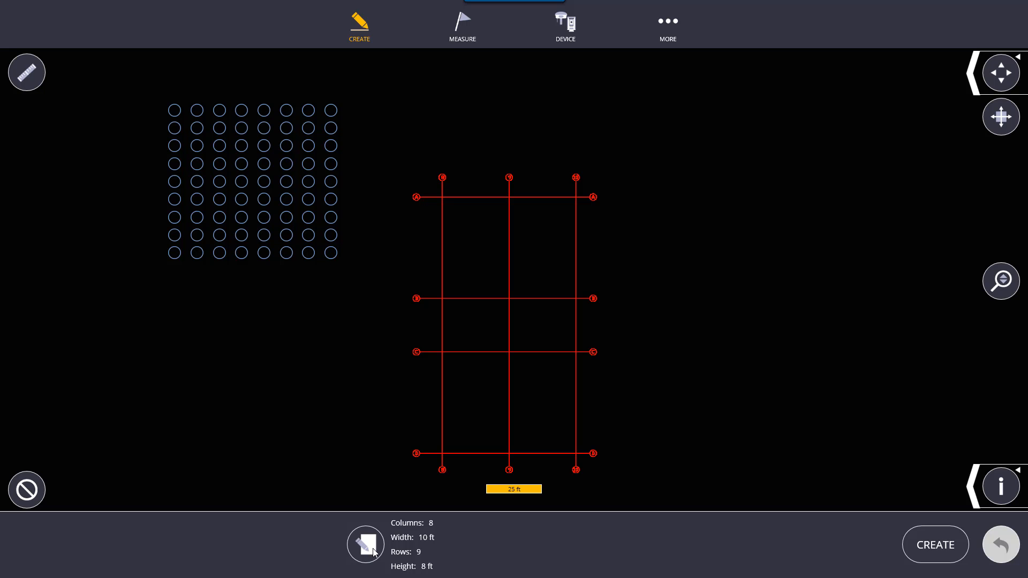
Step: Review the previewed point grid on the plan and its start, size, name and layer fields
drag(300, 323, 376, 416)
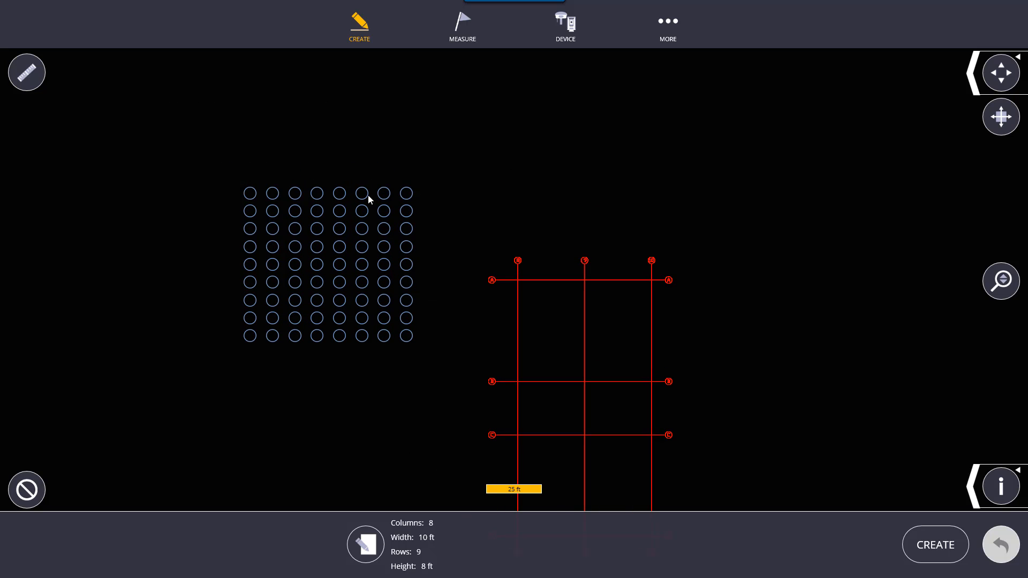
click(364, 549)
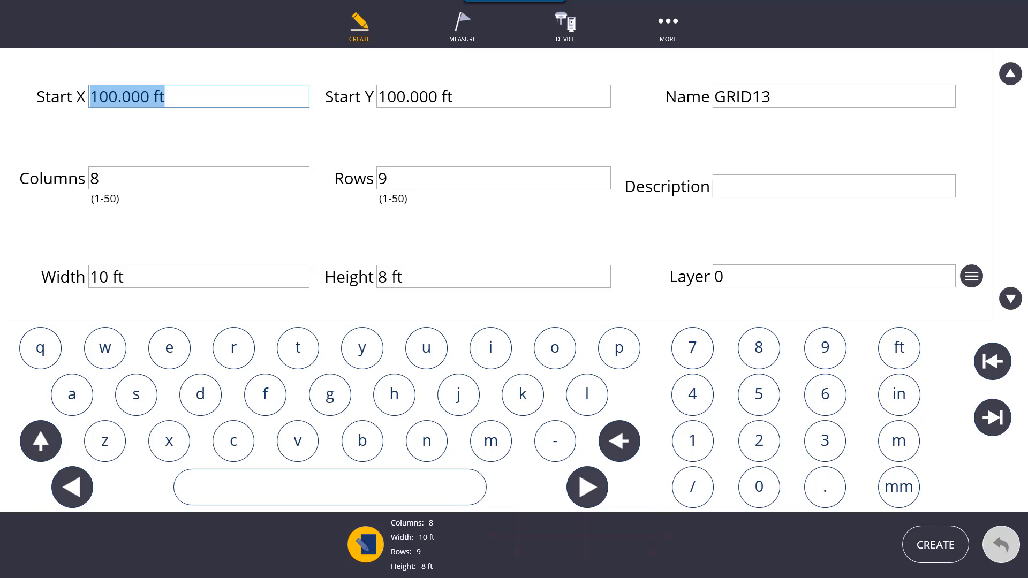
click(365, 544)
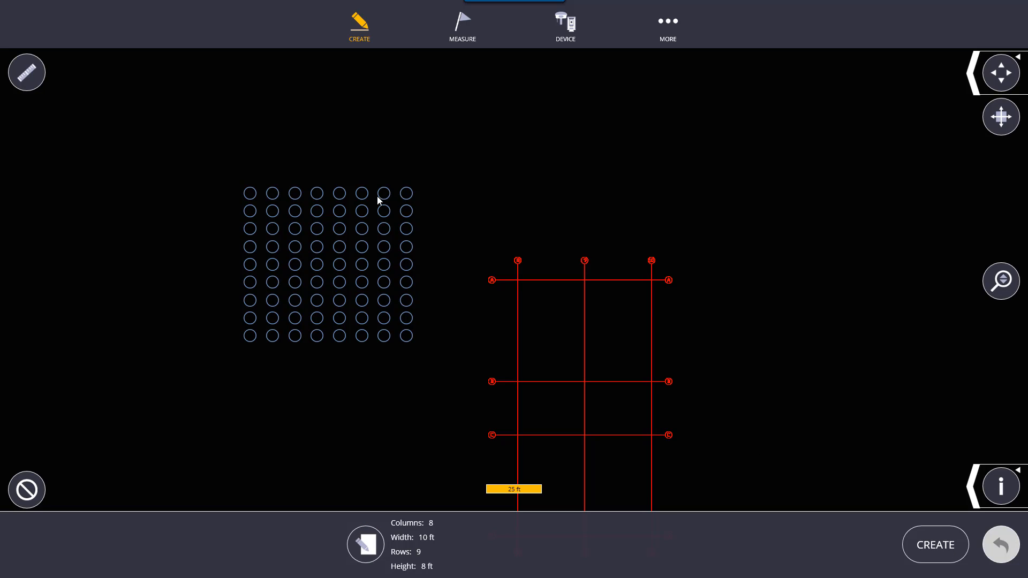
Step: Create the points of the previewed 8-column by 9-row grid and inspect their labels on the plan
click(936, 560)
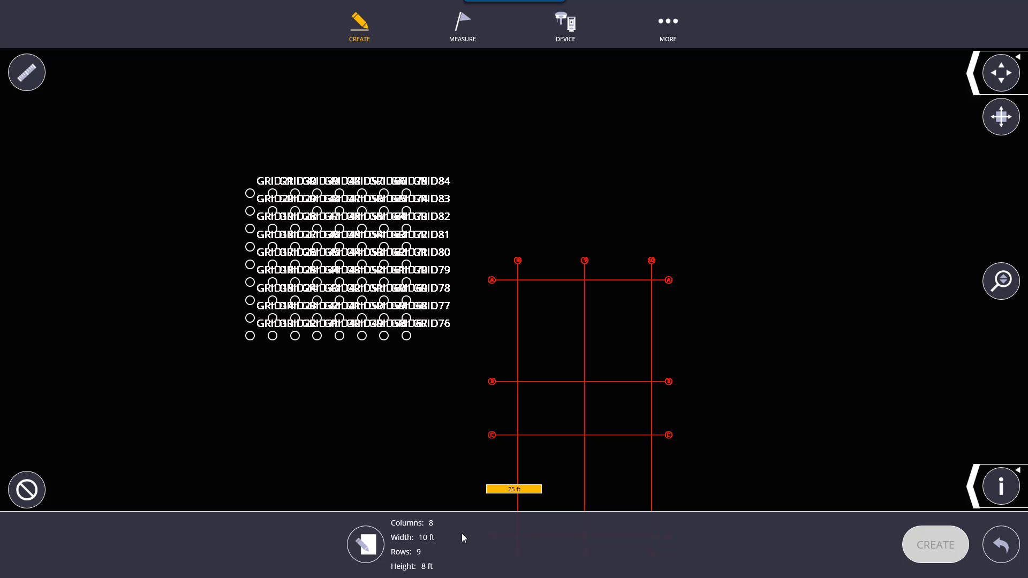
scroll(338, 350, up, 5)
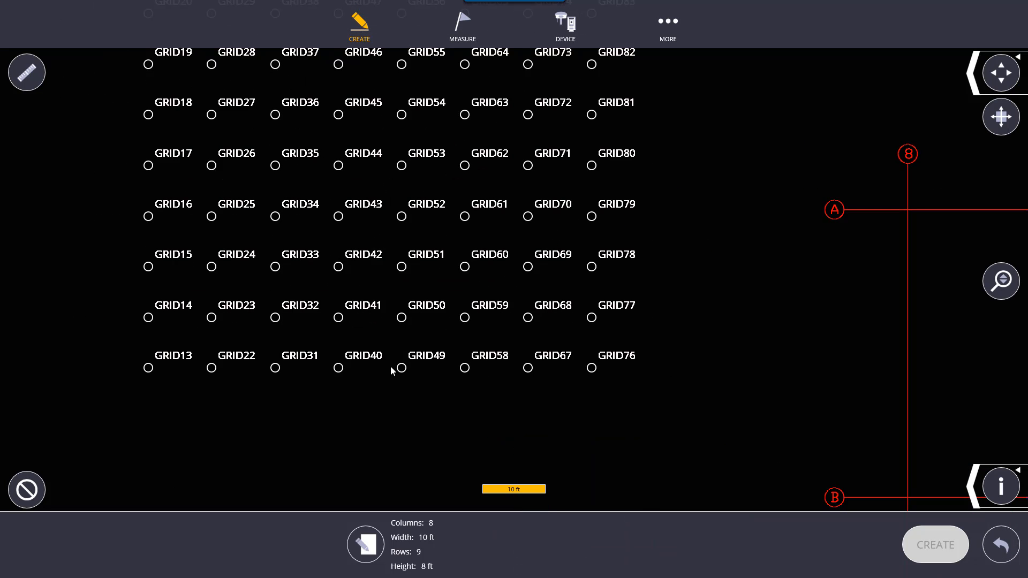
scroll(298, 290, down, 4)
middle_drag(297, 289, 313, 334)
scroll(298, 357, up, 3)
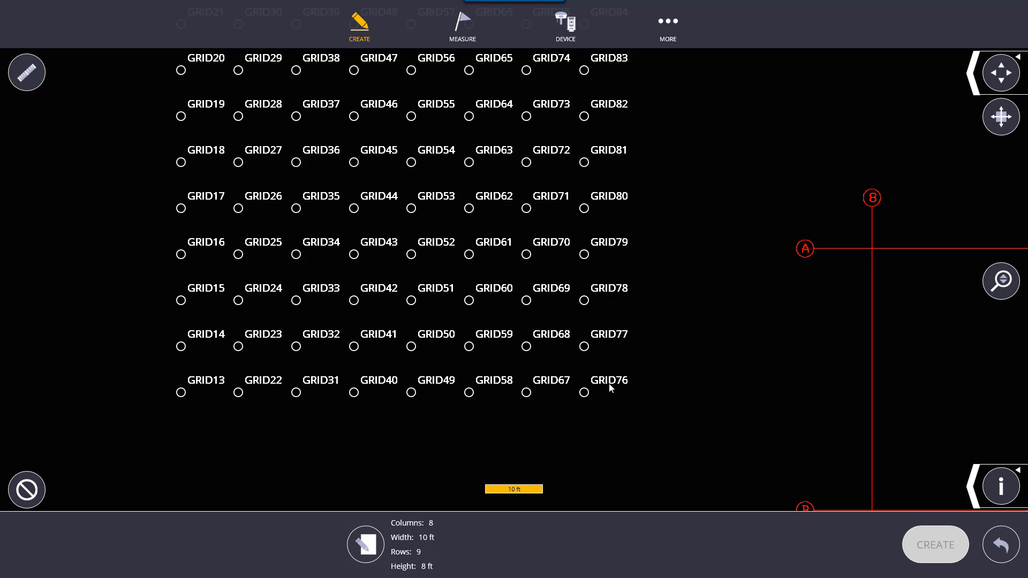
Step: Undo the creation of the grid points and clear the remaining grid preview
click(991, 555)
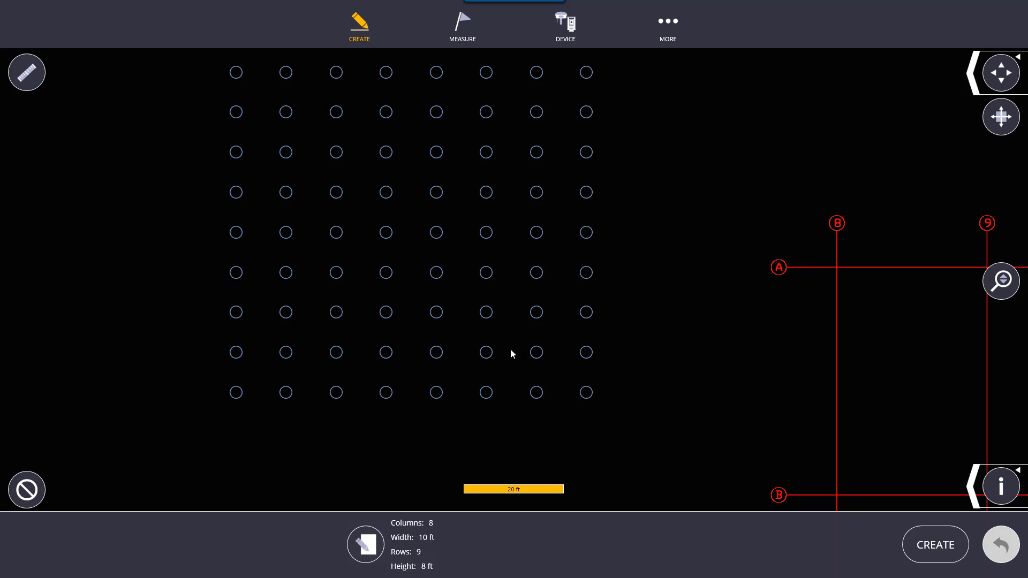
scroll(510, 350, down, 3)
drag(847, 470, 726, 355)
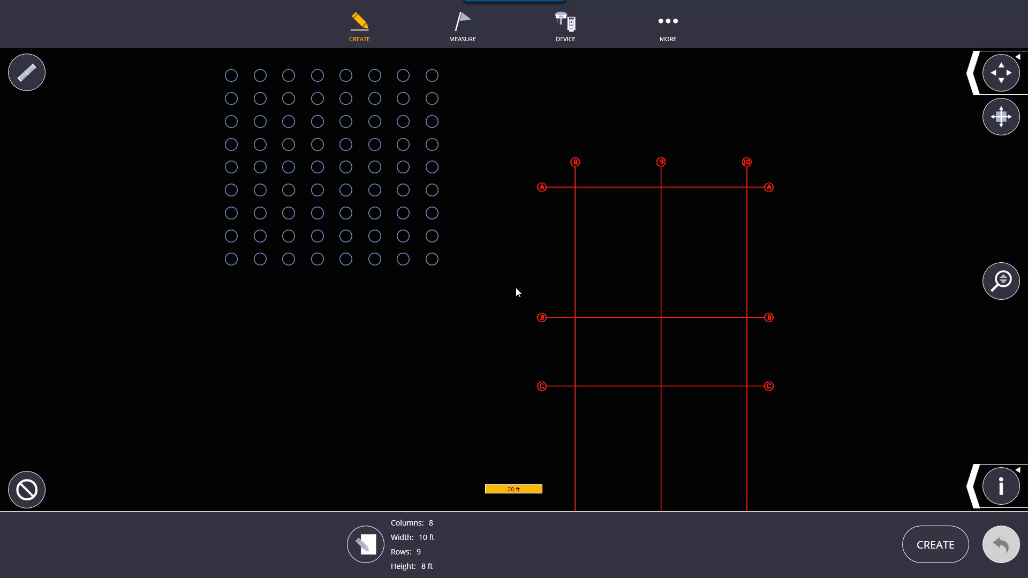
click(28, 491)
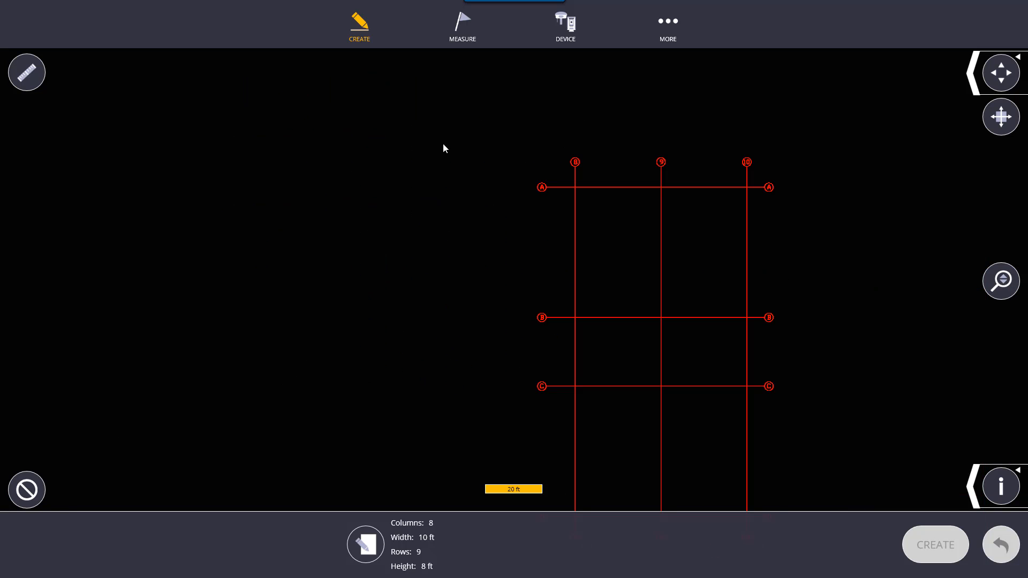
Step: Start a new point pattern and mark four corner points 1 ft from the origin in both X and Y
click(361, 30)
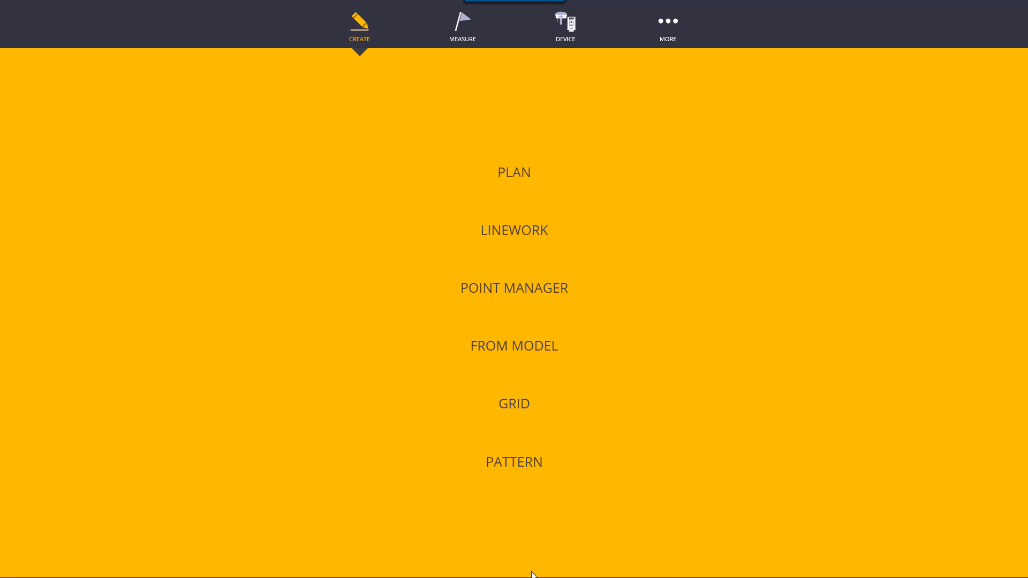
click(522, 468)
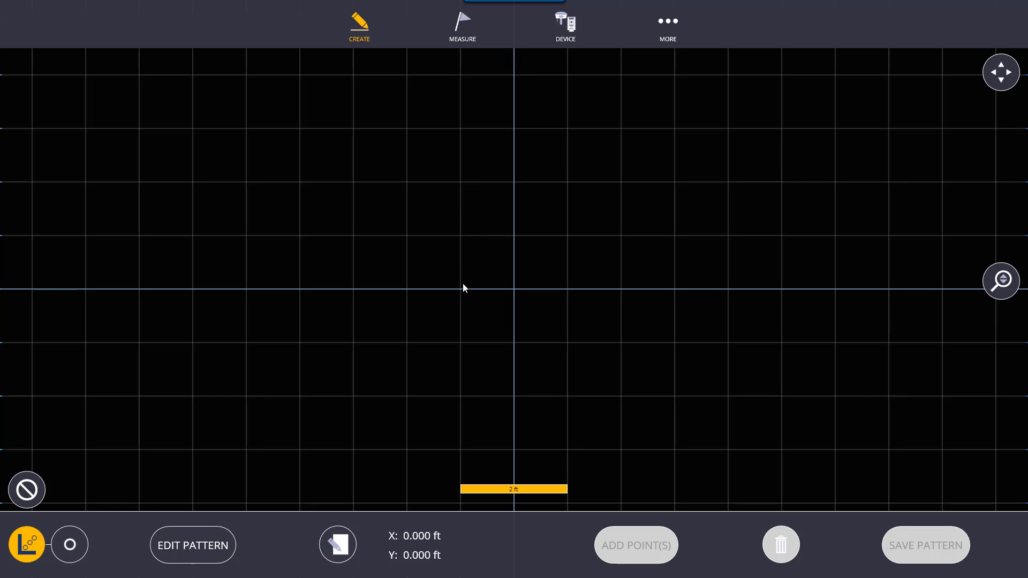
click(460, 235)
click(460, 343)
click(568, 342)
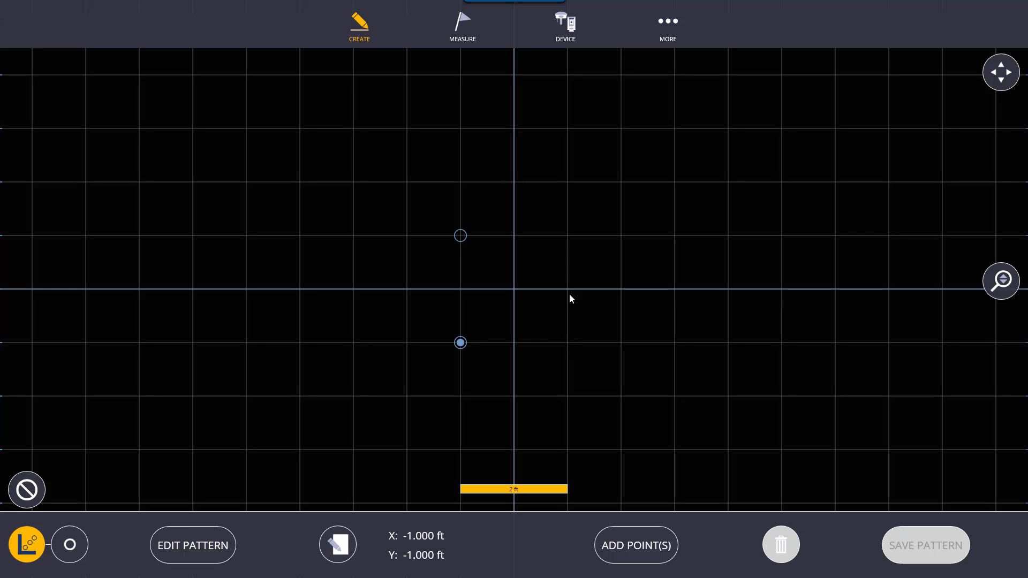
click(568, 235)
Step: Mark four more pattern points on the X and Y axes, each 2 ft from the origin
click(514, 182)
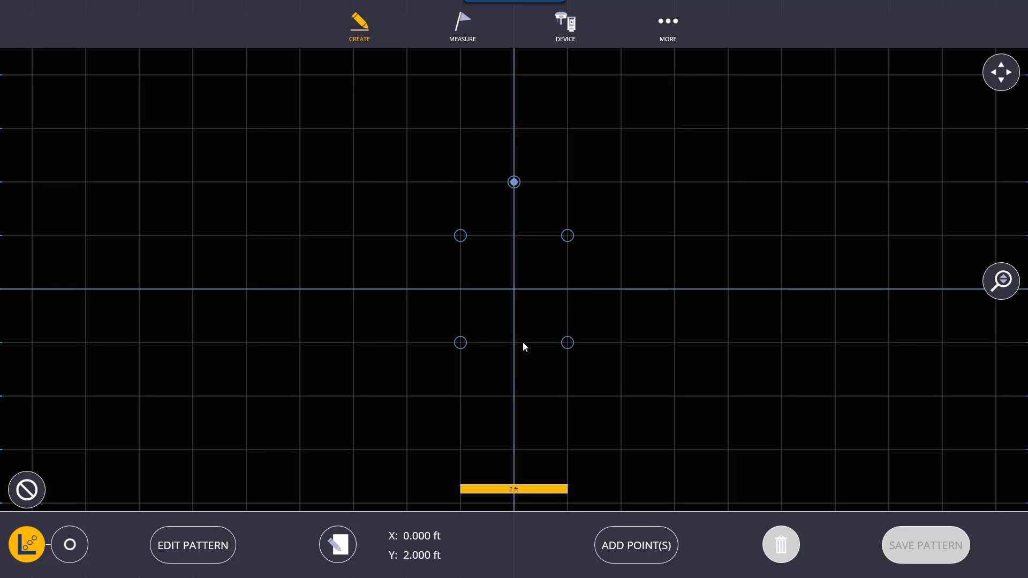
click(513, 397)
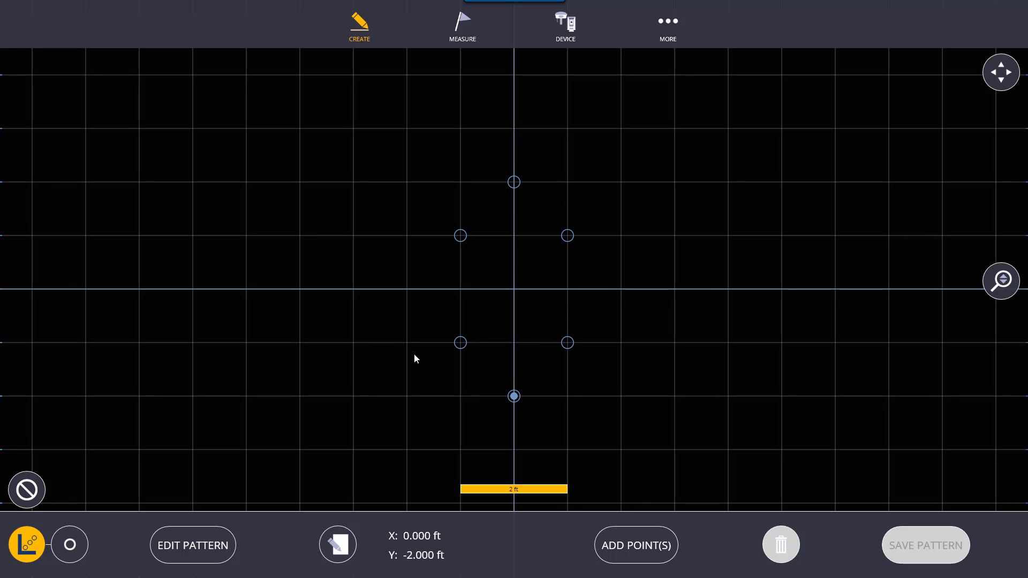
click(405, 289)
click(621, 289)
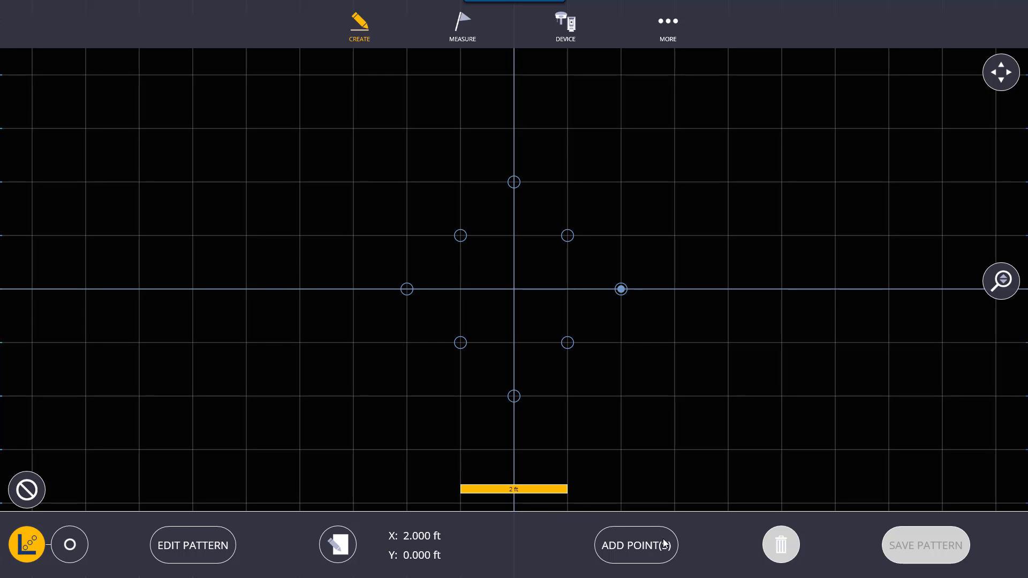
Step: Add the eight marked points to the pattern and save it as Pattern (3)
click(611, 539)
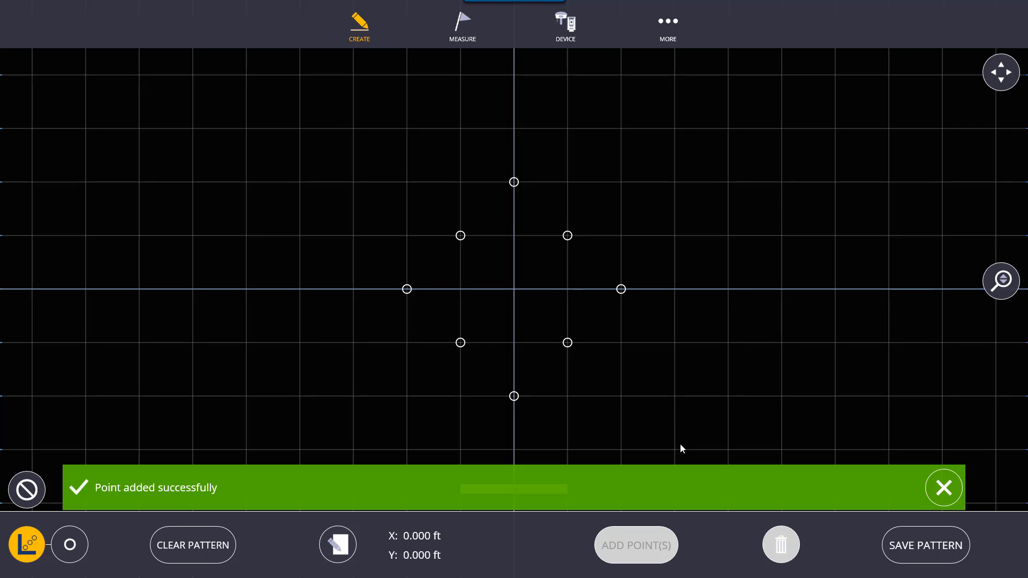
click(916, 547)
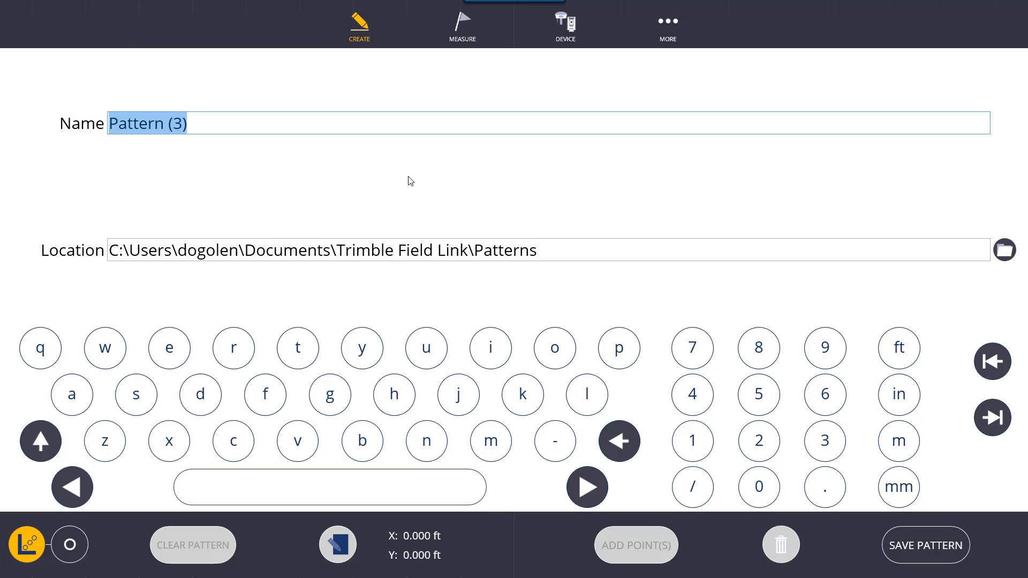
click(927, 557)
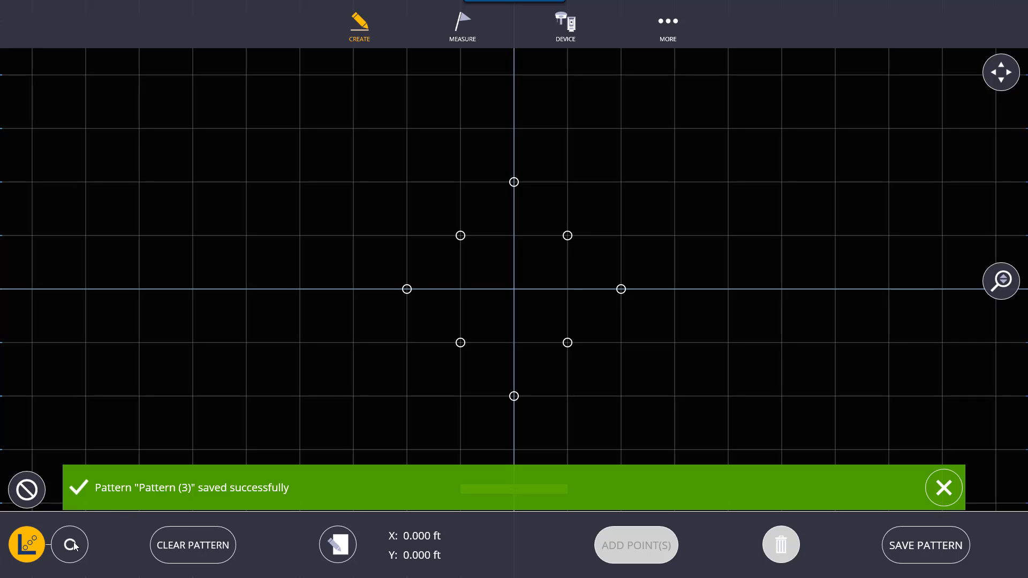
Step: Switch to placing patterns on the plan and turn on the display of all layers
click(73, 541)
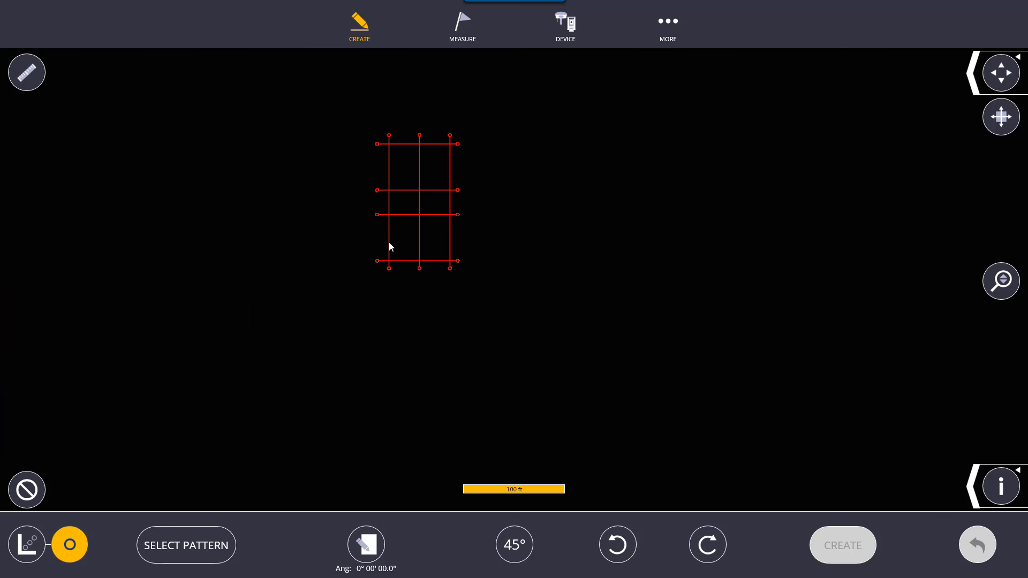
drag(389, 242, 376, 326)
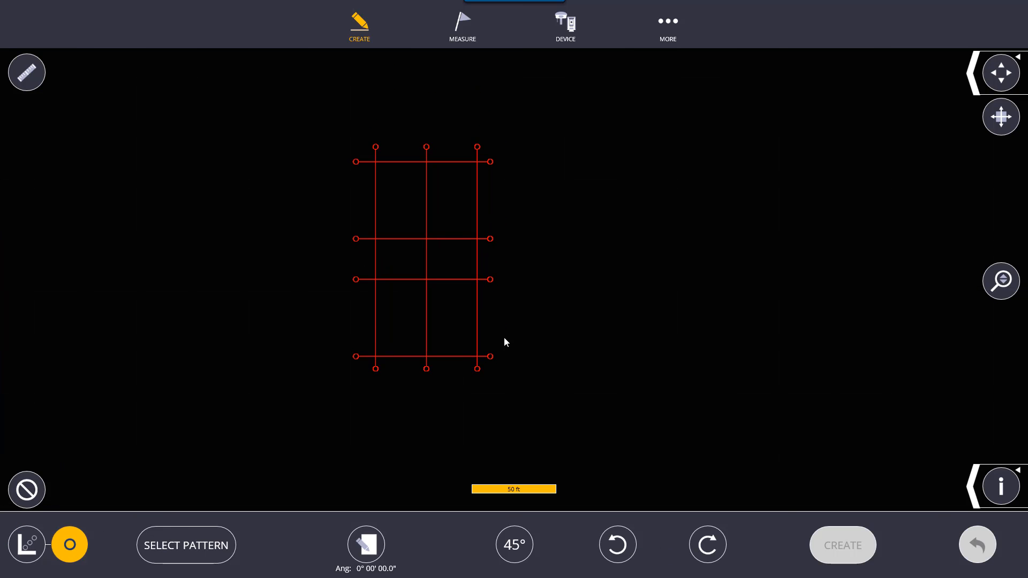
click(970, 497)
click(873, 484)
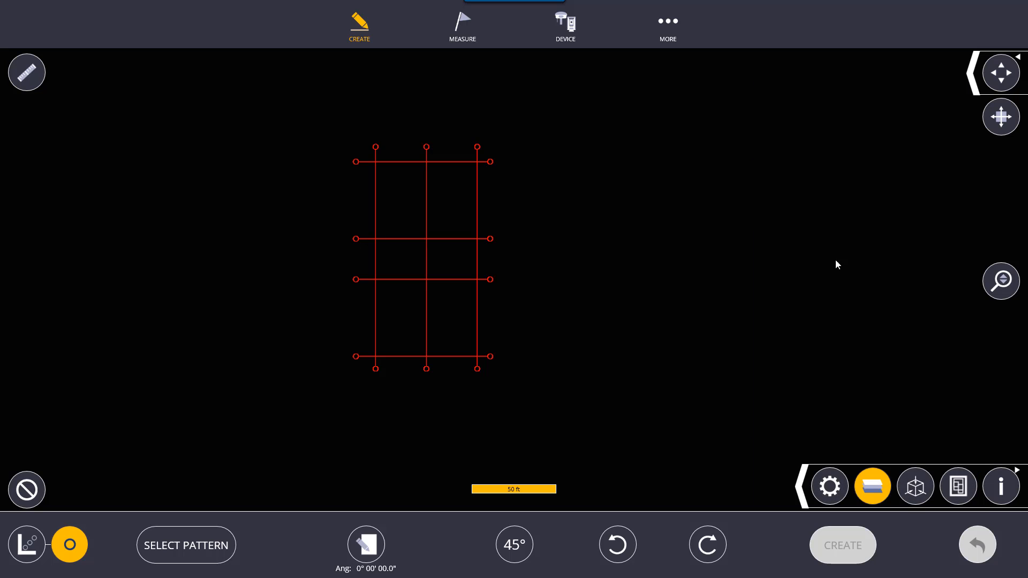
click(791, 114)
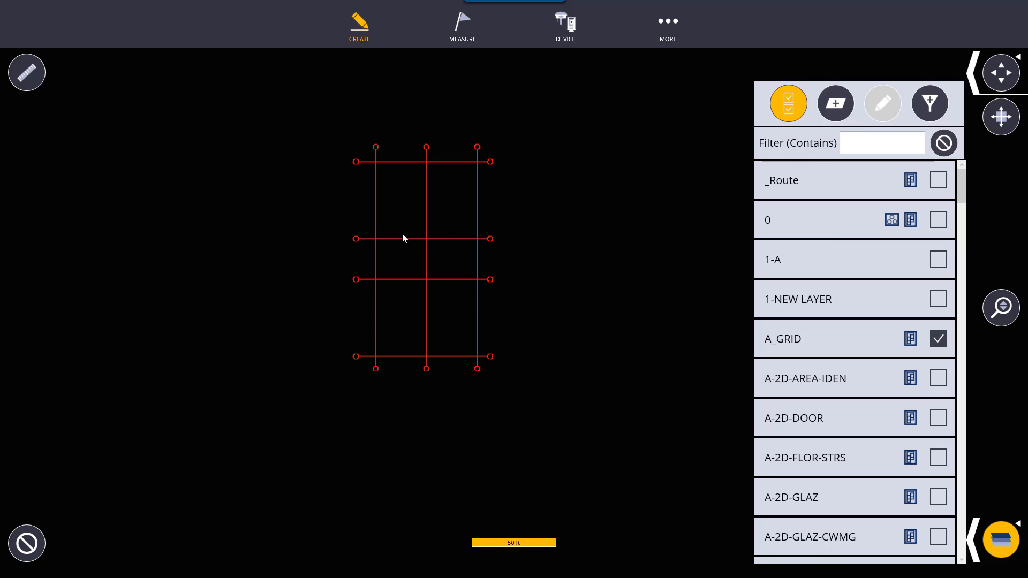
click(1008, 543)
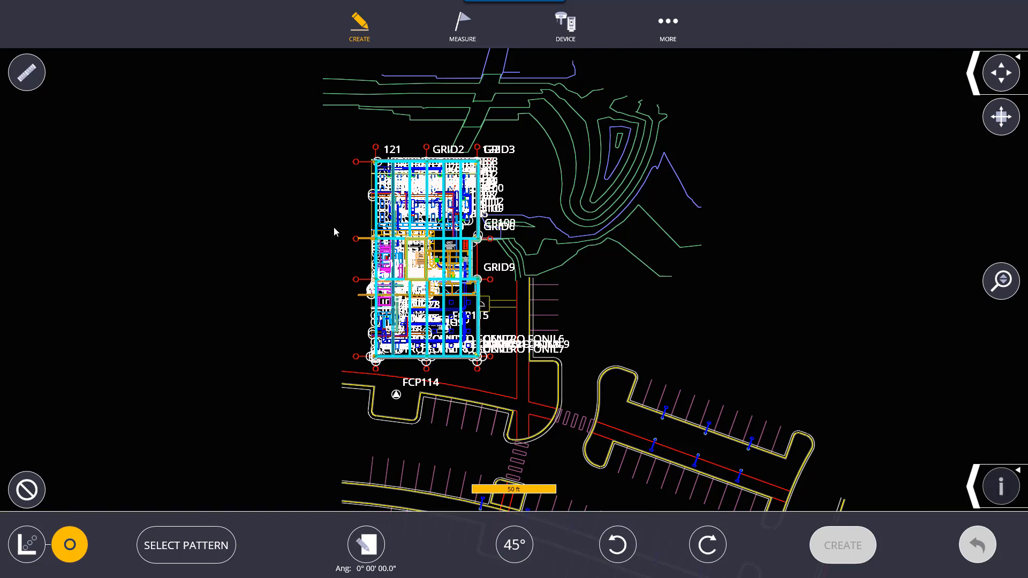
Step: Load the saved pattern Pattern (3) for placement on the plan
scroll(359, 301, up, 6)
drag(424, 437, 377, 179)
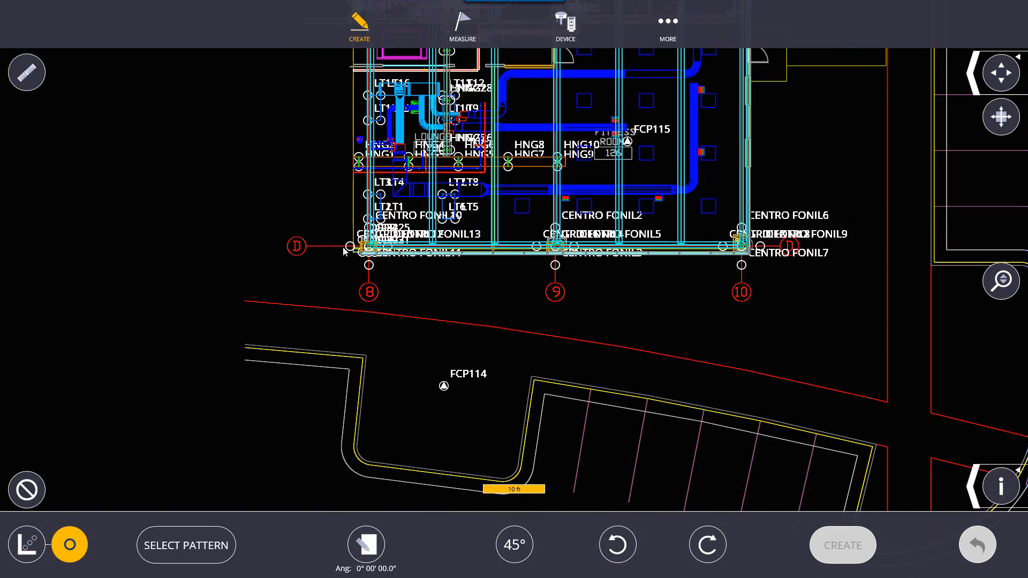
scroll(368, 282, up, 5)
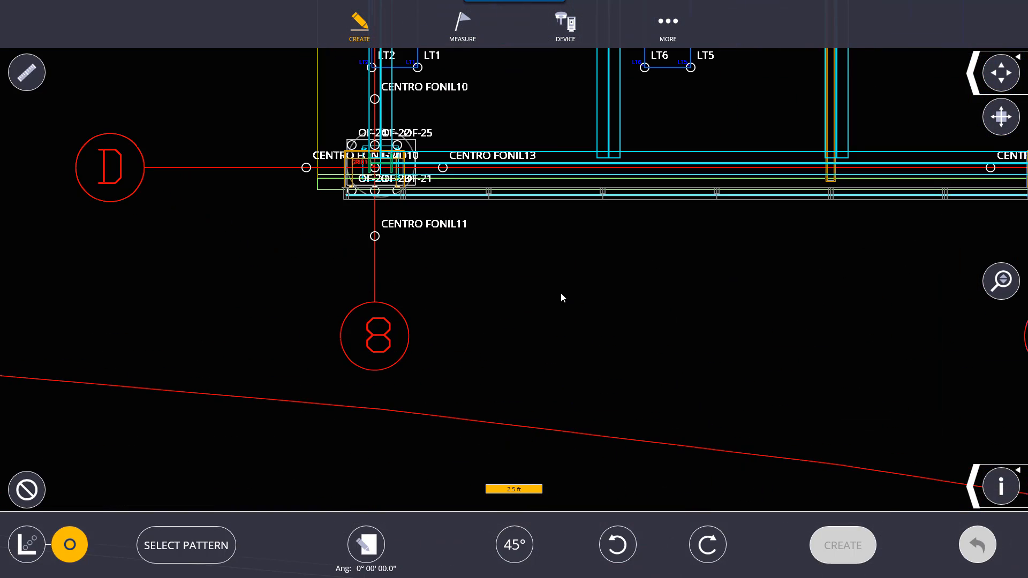
drag(564, 283, 433, 376)
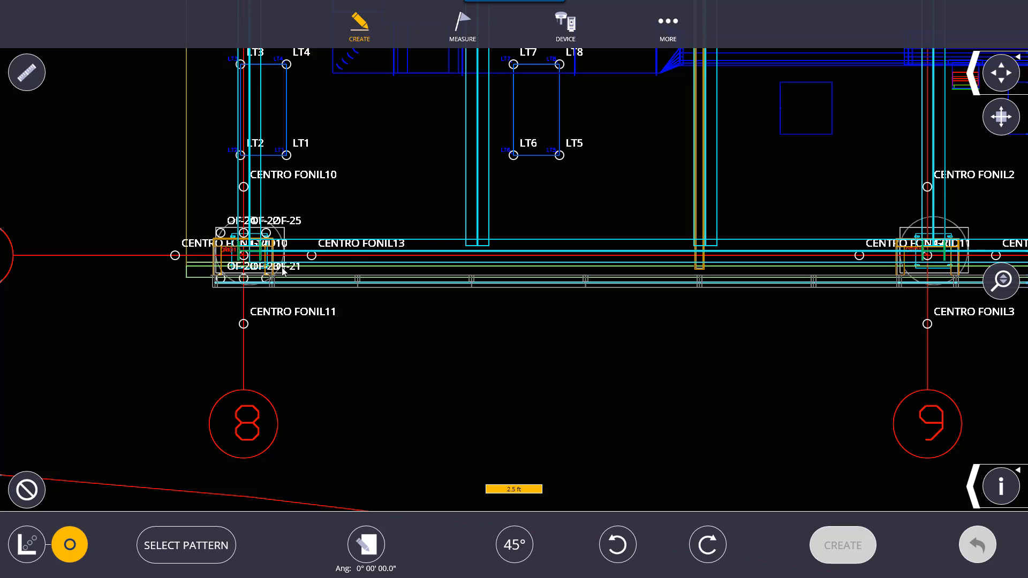
click(173, 546)
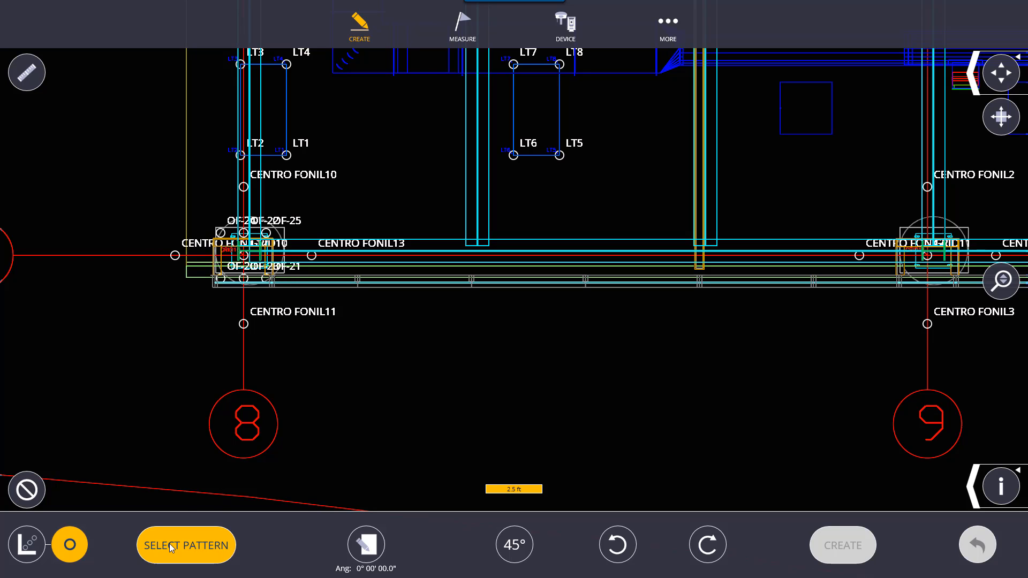
scroll(198, 338, down, 2)
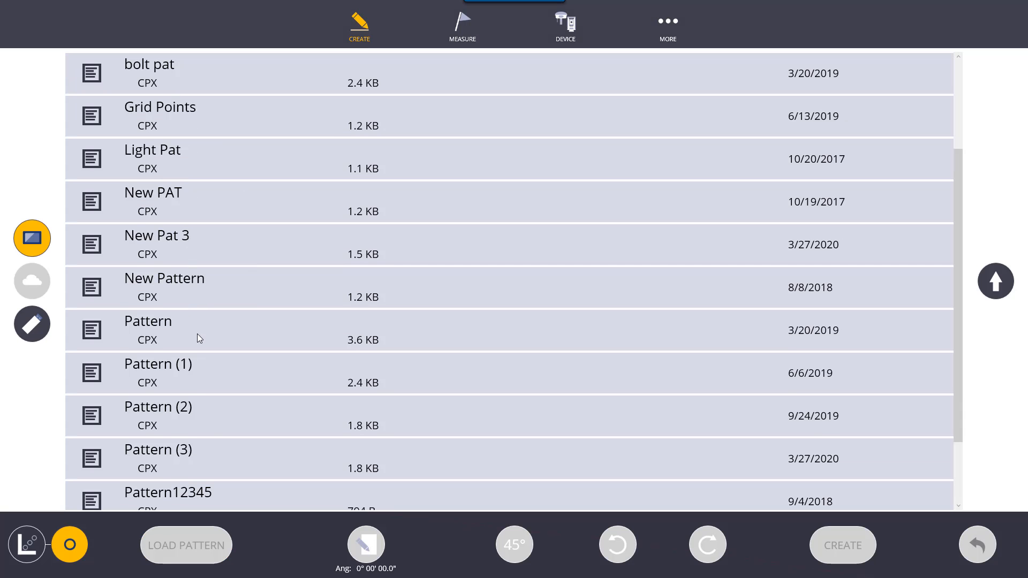
scroll(166, 423, down, 2)
click(240, 378)
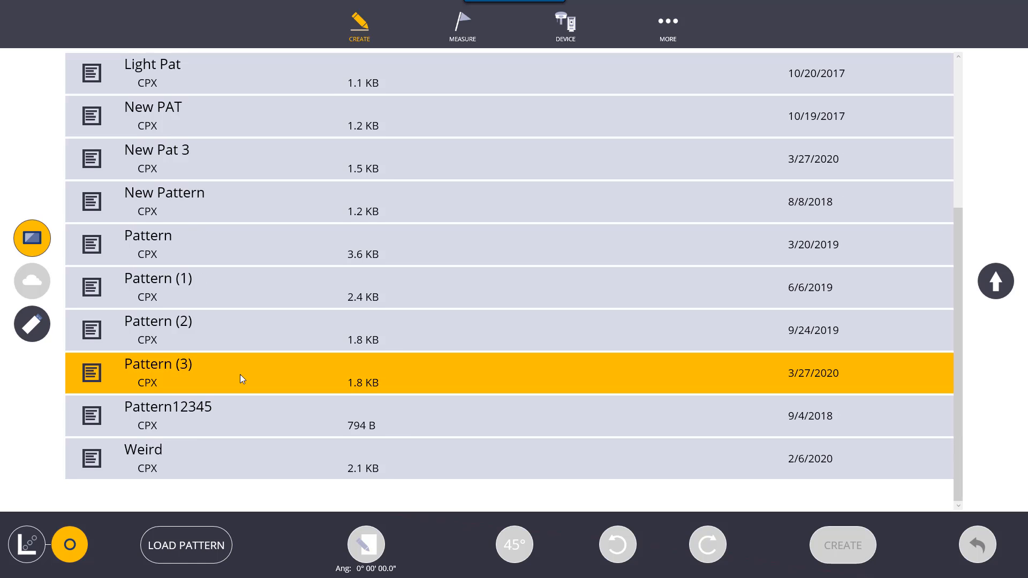
click(206, 553)
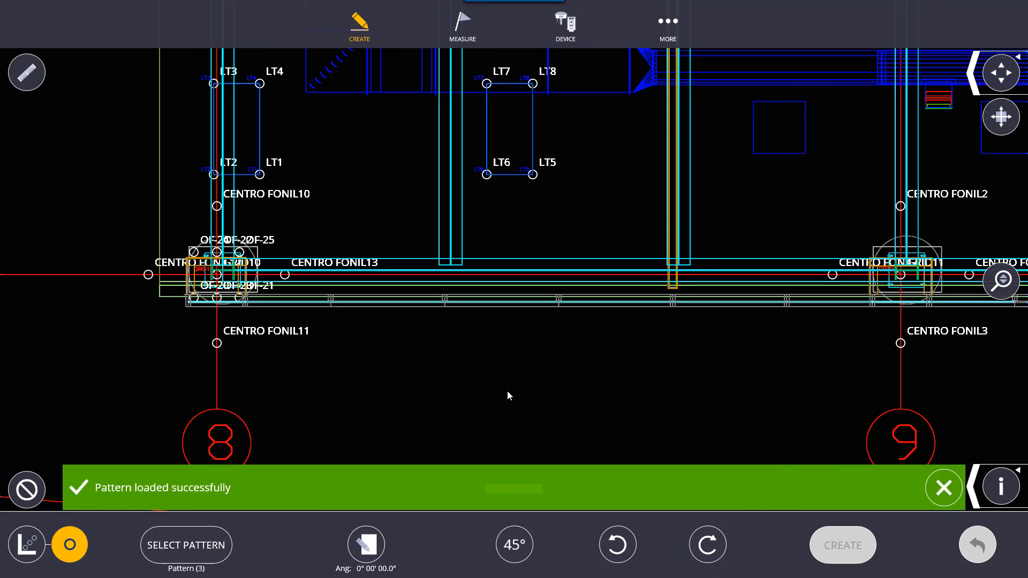
Step: Place the pattern on point GRID11, where grid lines D and 9 cross, and create its points
mouse_move(394, 441)
mouse_down()
mouse_move(403, 346)
mouse_move(546, 269)
mouse_up()
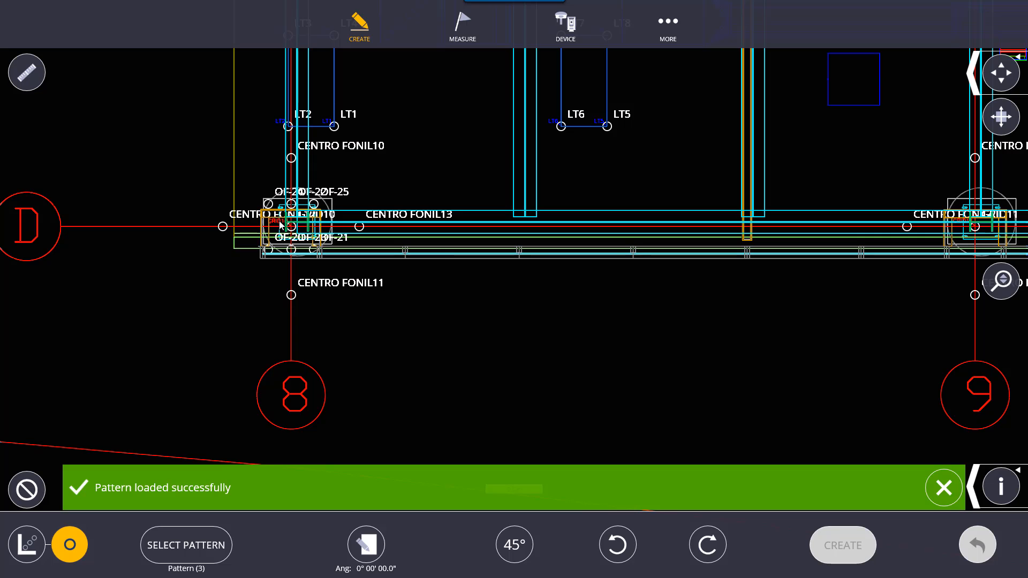
drag(942, 331, 538, 308)
scroll(509, 245, up, 5)
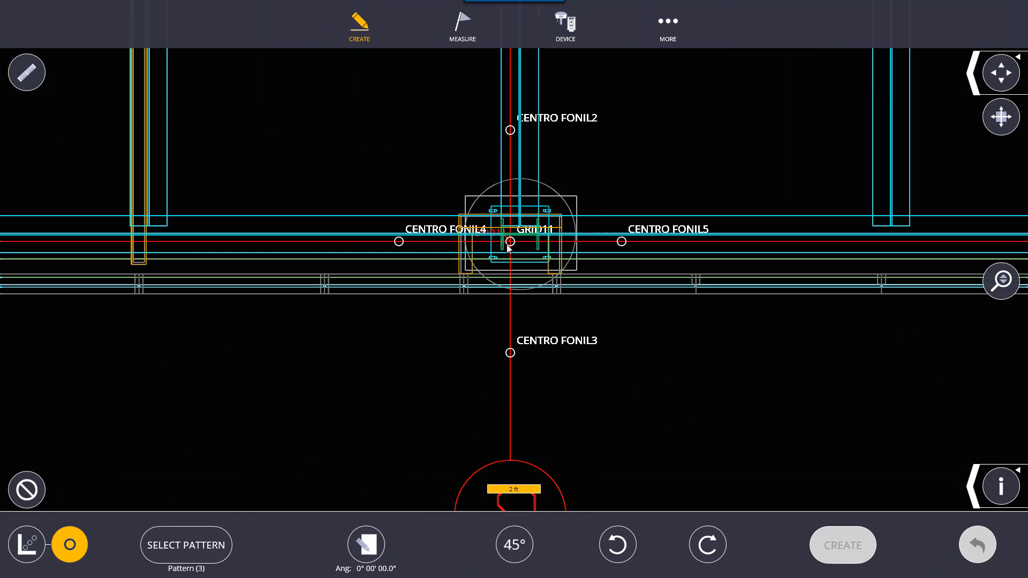
scroll(509, 246, up, 1)
scroll(511, 243, down, 2)
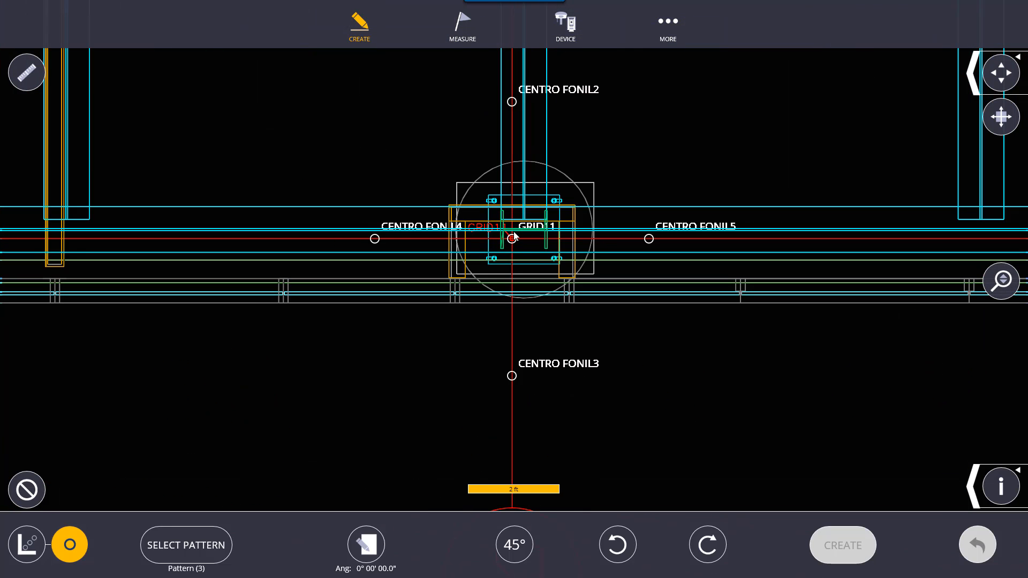
click(512, 239)
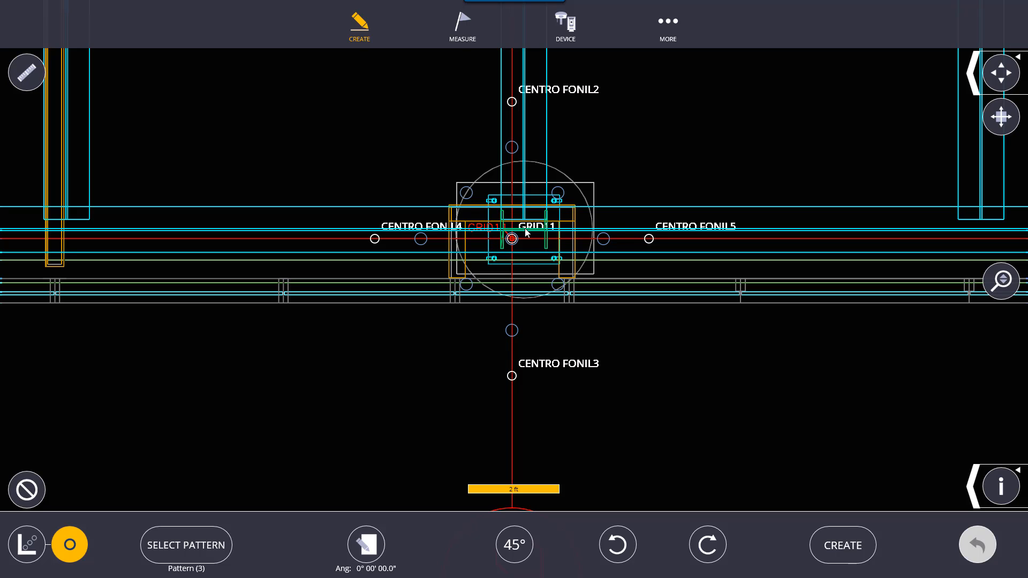
click(849, 560)
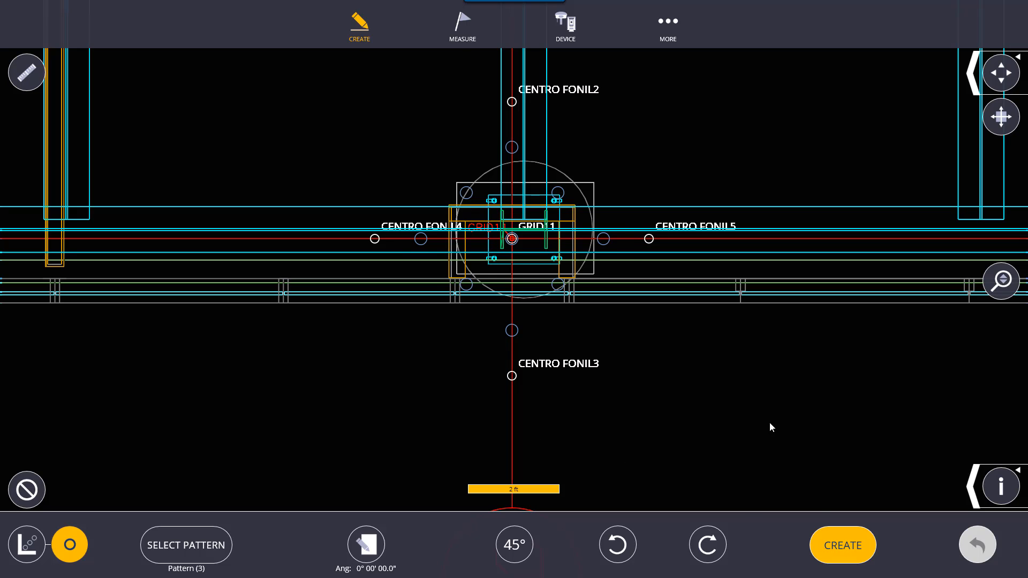